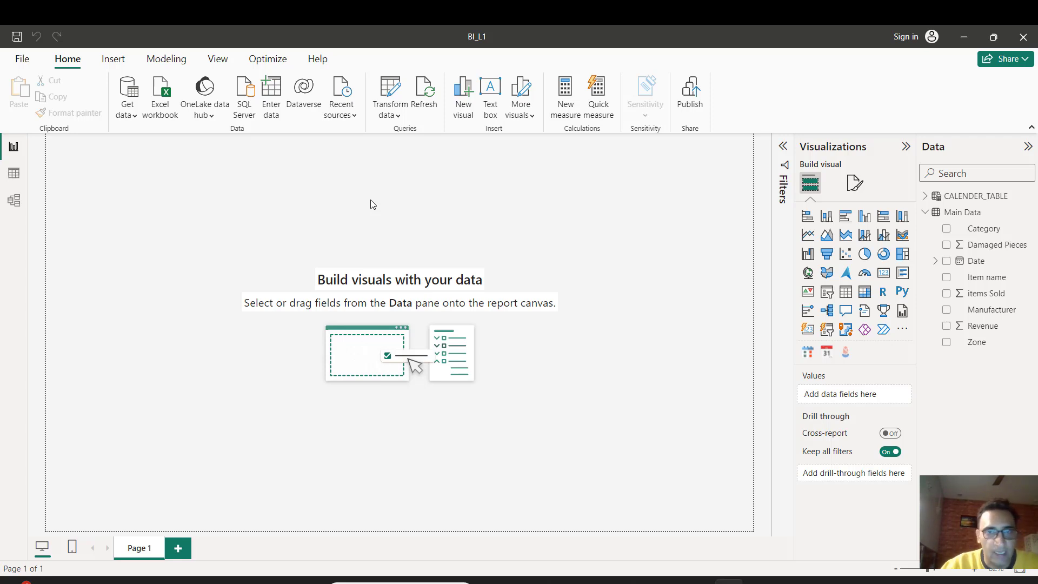
# Look over the Main Data rows in the table view and return to the report canvas
pyautogui.click(14, 179)
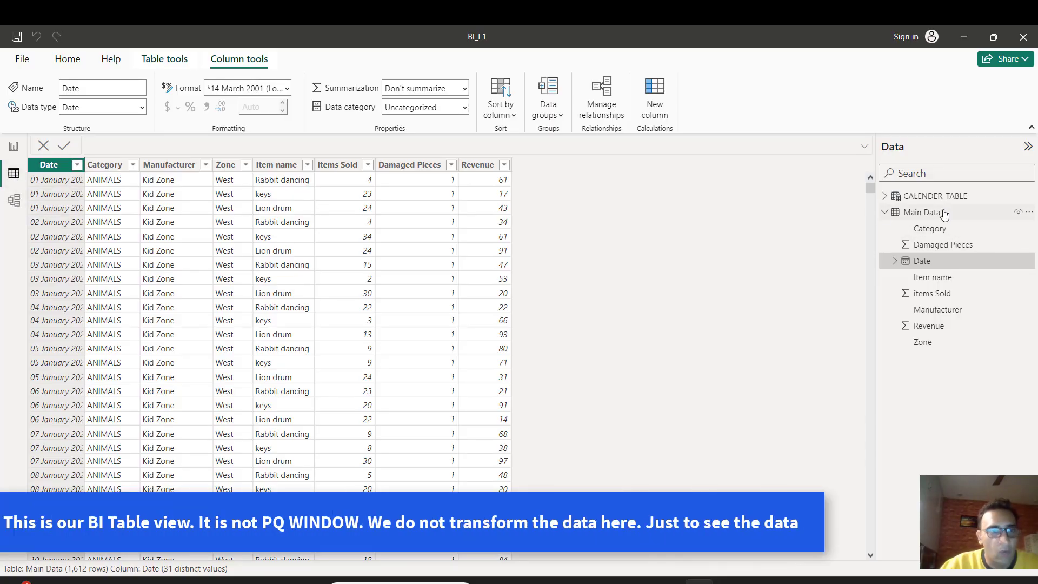
pyautogui.click(14, 147)
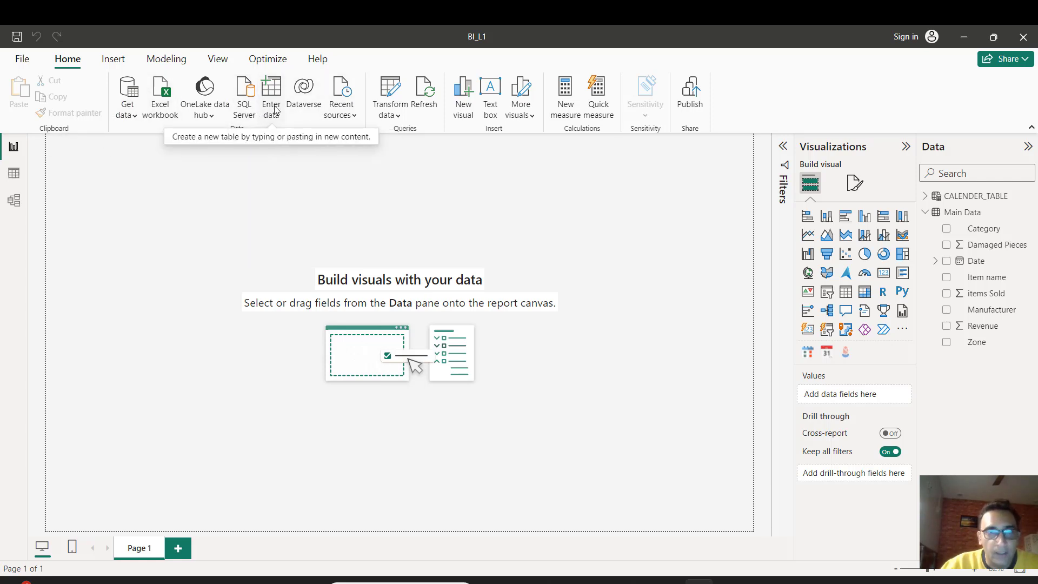
# Connect to the Excel workbook Lecture 1.xlsx in the 1_ImportData folder as a data source
pyautogui.click(135, 116)
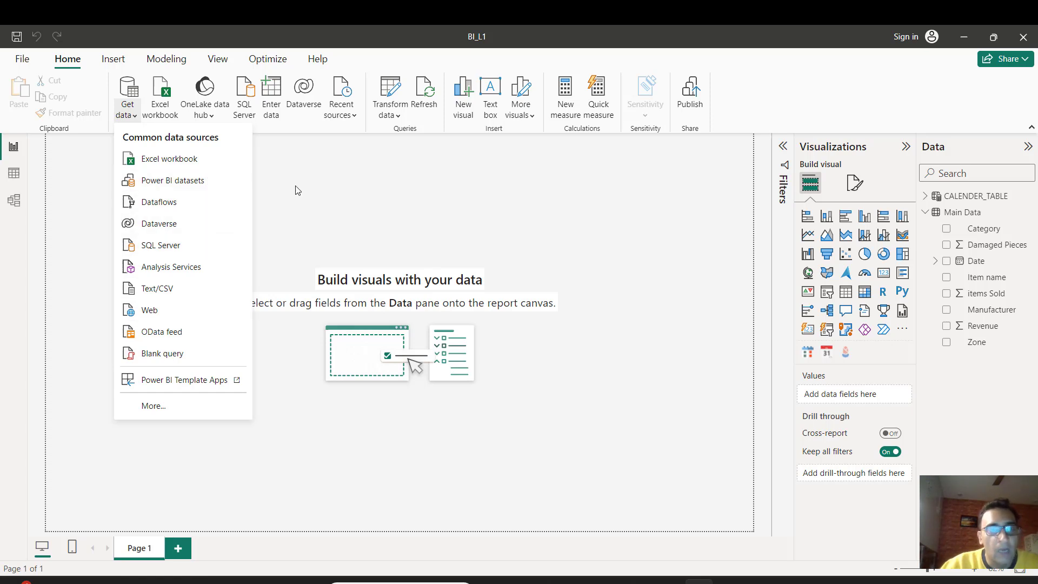
pyautogui.click(162, 162)
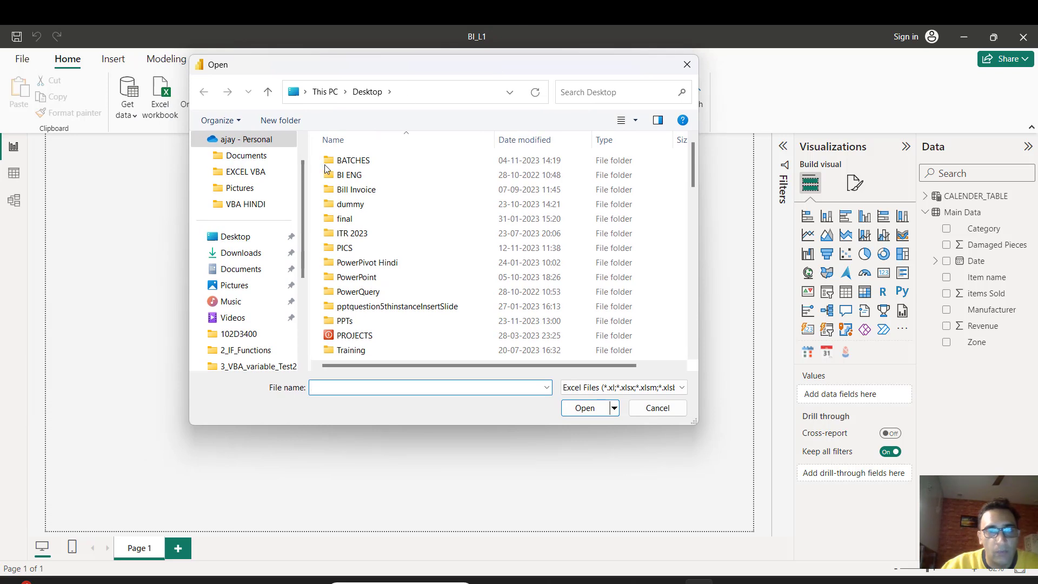
pyautogui.click(235, 239)
pyautogui.click(377, 217)
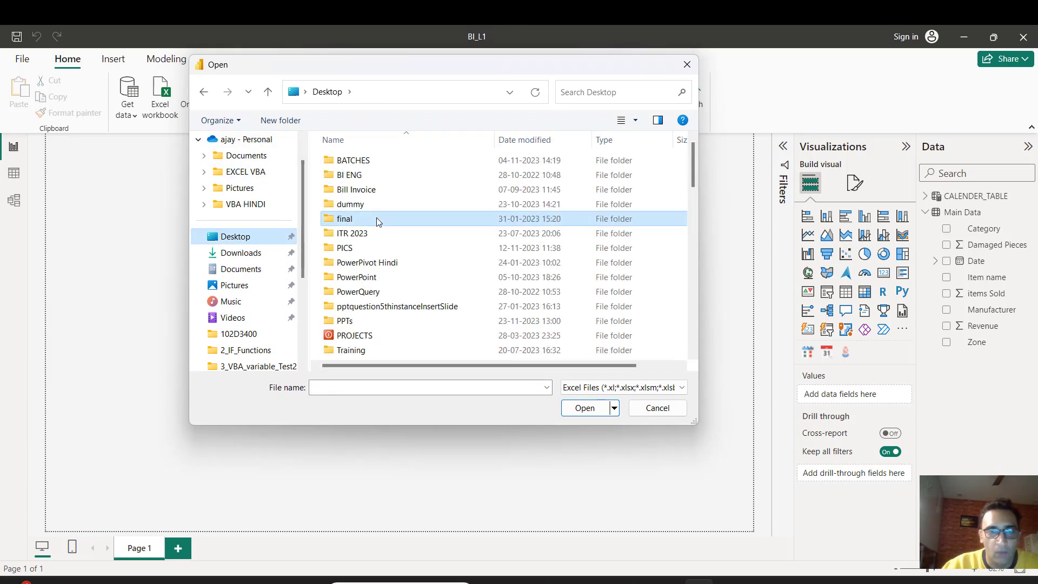
pyautogui.doubleClick(376, 217)
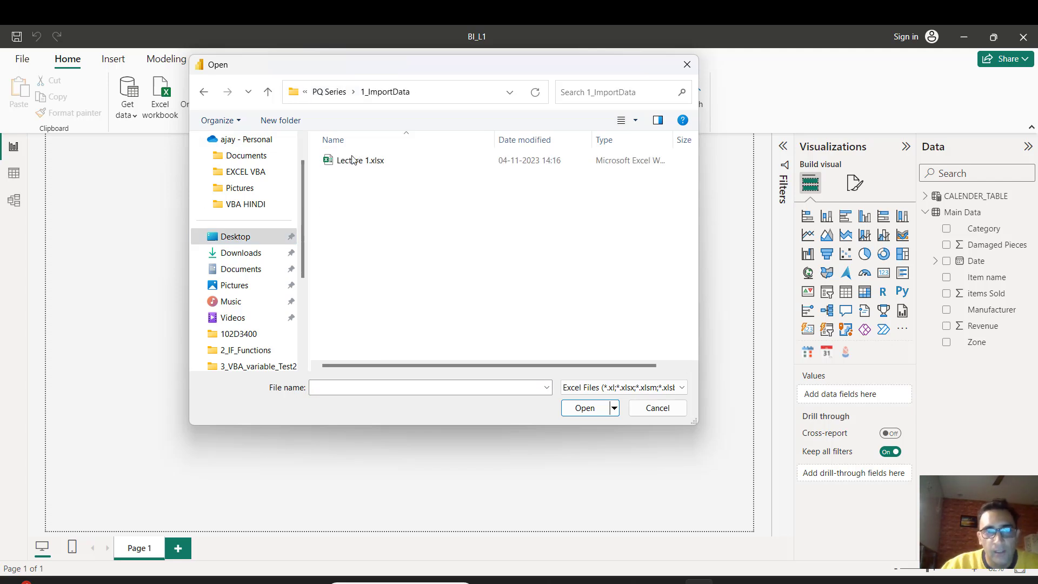
pyautogui.click(360, 160)
pyautogui.click(583, 408)
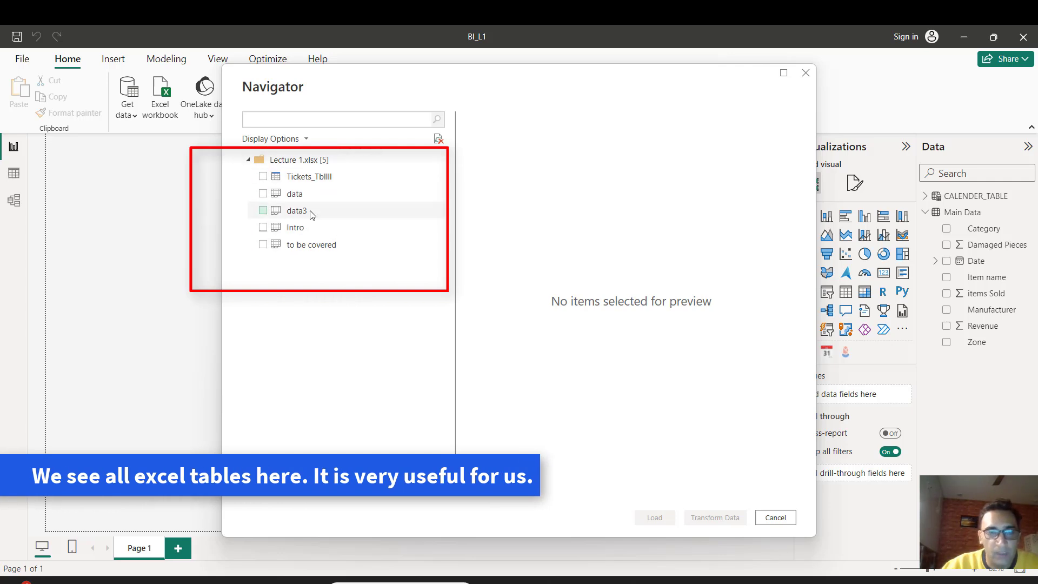
# Preview the workbook's Tickets_Tbllll table and its data, data3 and Intro sheets in the Navigator
pyautogui.click(320, 177)
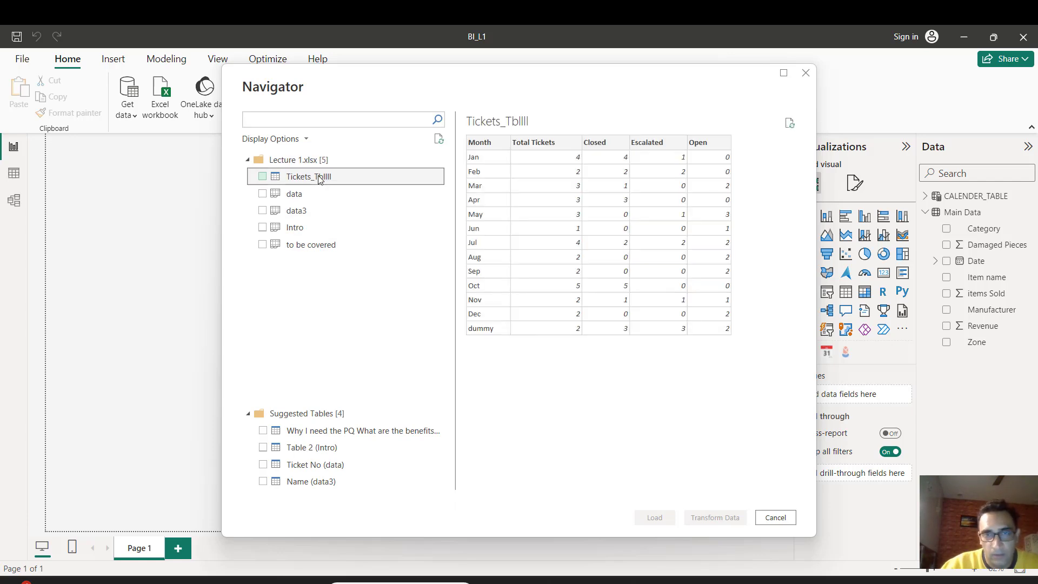
pyautogui.click(315, 198)
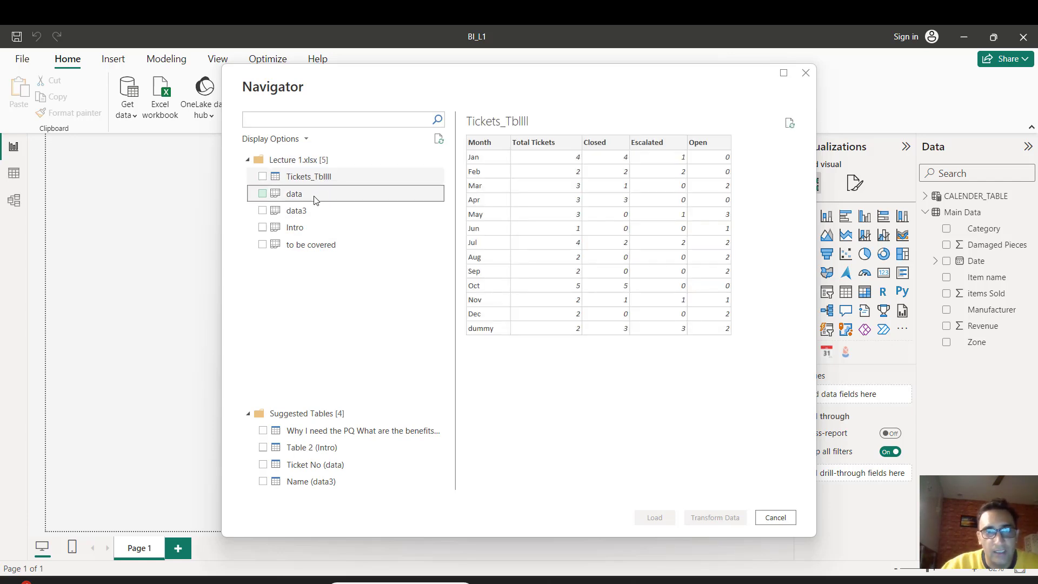
pyautogui.click(310, 213)
pyautogui.click(315, 227)
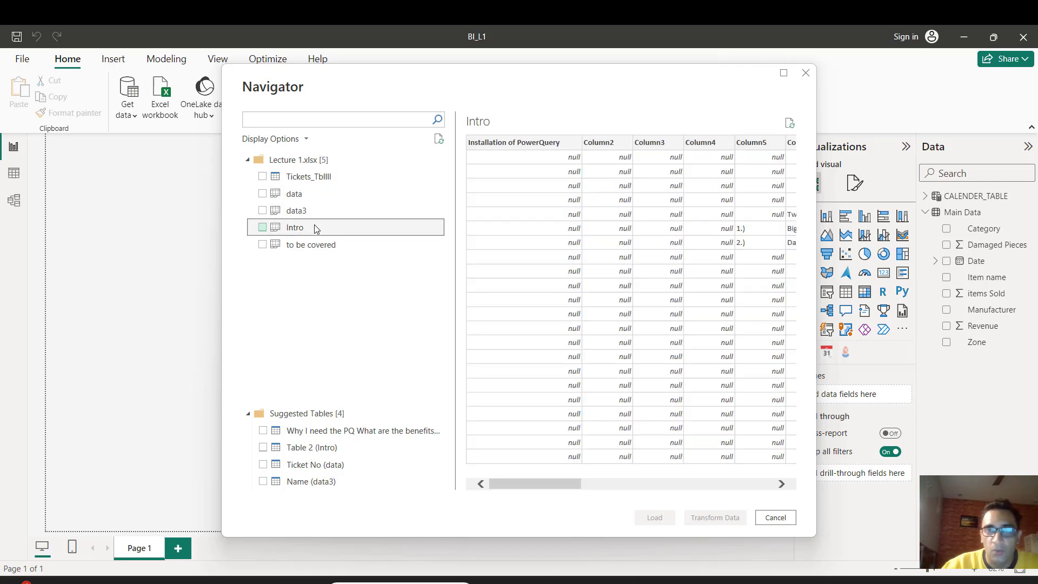
pyautogui.click(317, 187)
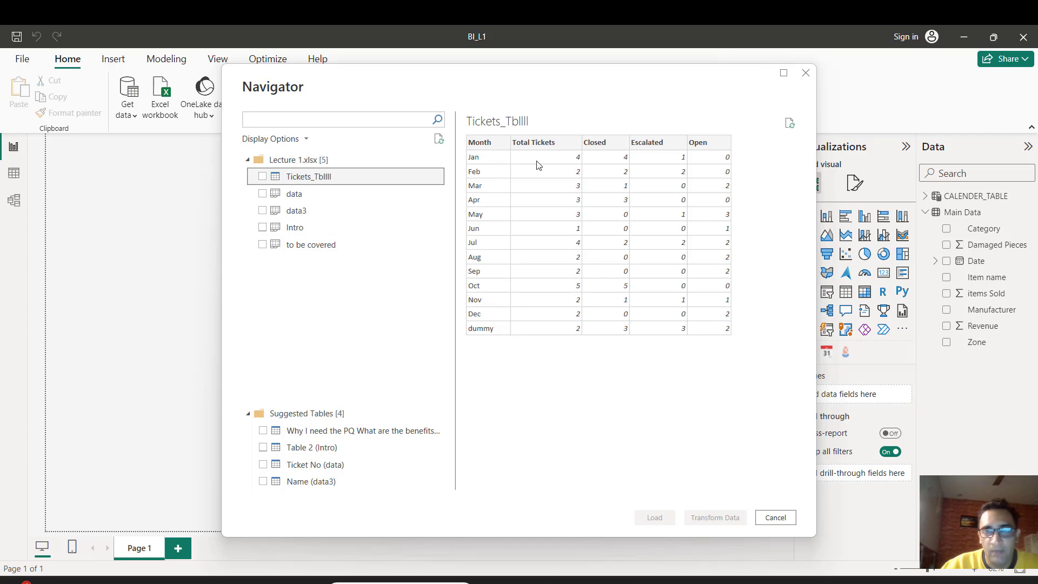
# Select Tickets_Tbllll, data and data3 for import and open them for transformation in the Power Query Editor
pyautogui.click(262, 176)
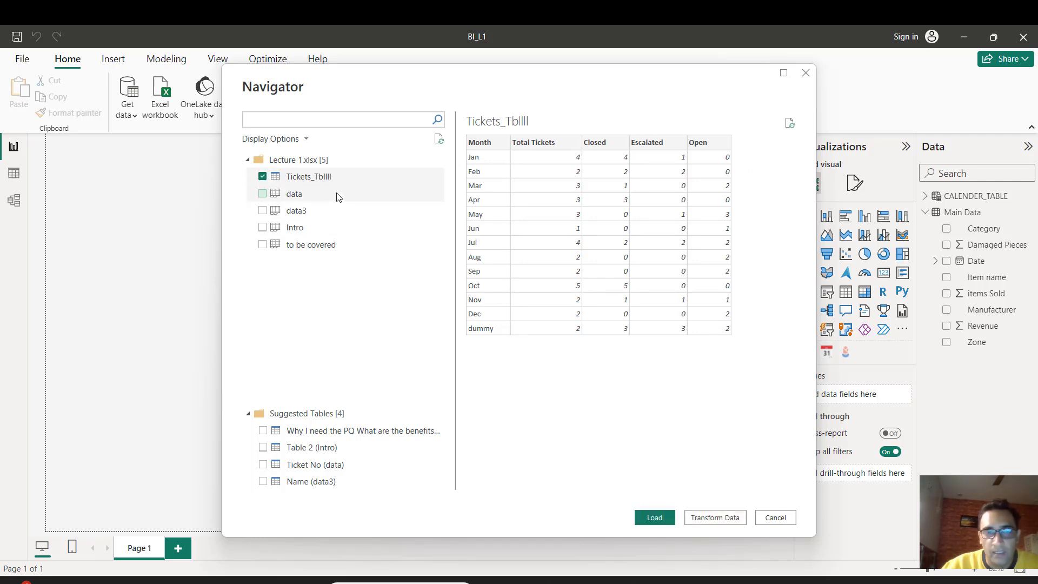
pyautogui.click(305, 199)
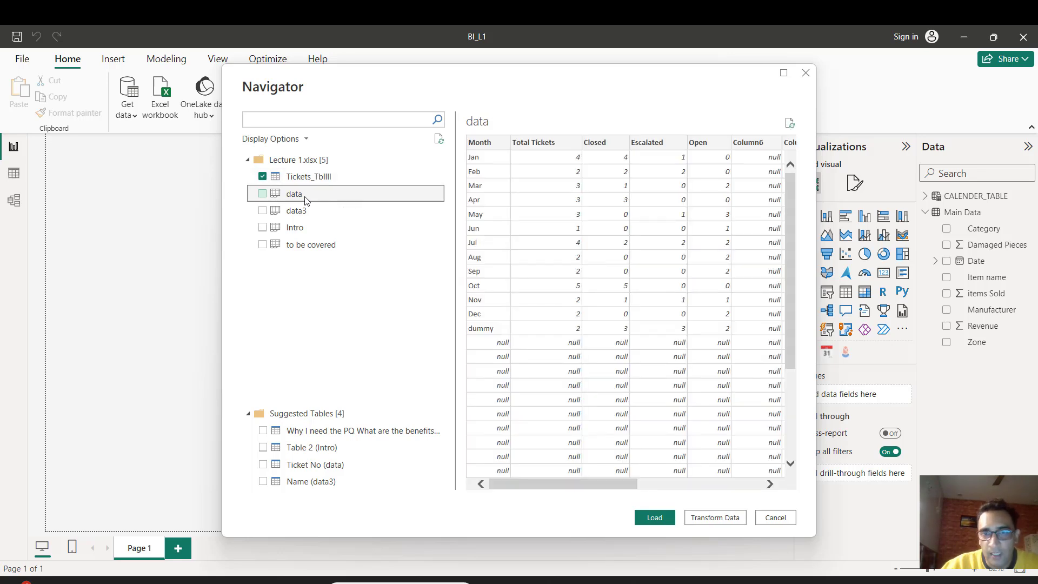
pyautogui.click(262, 194)
pyautogui.click(265, 214)
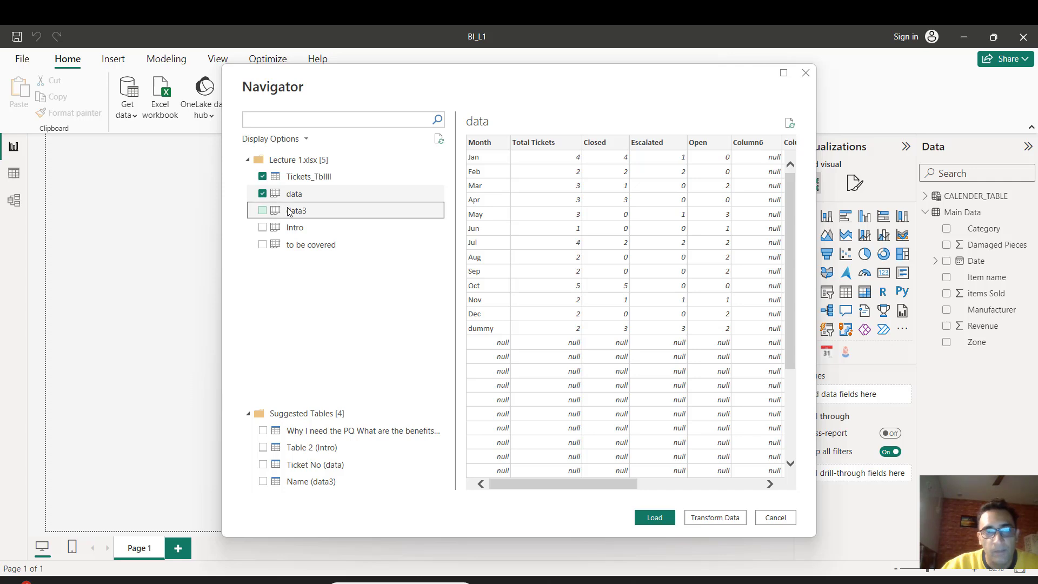
pyautogui.click(264, 211)
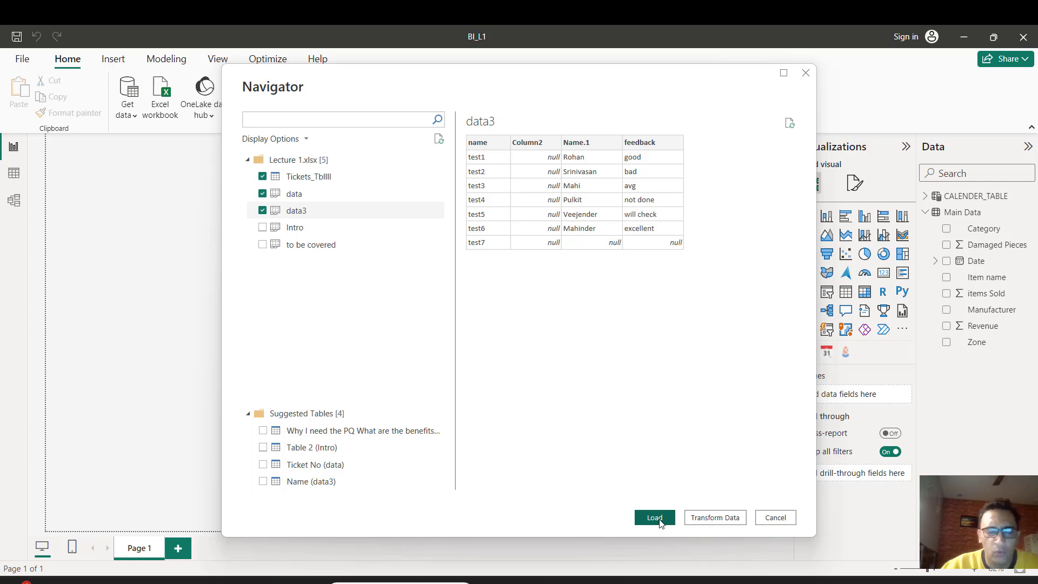
pyautogui.click(718, 520)
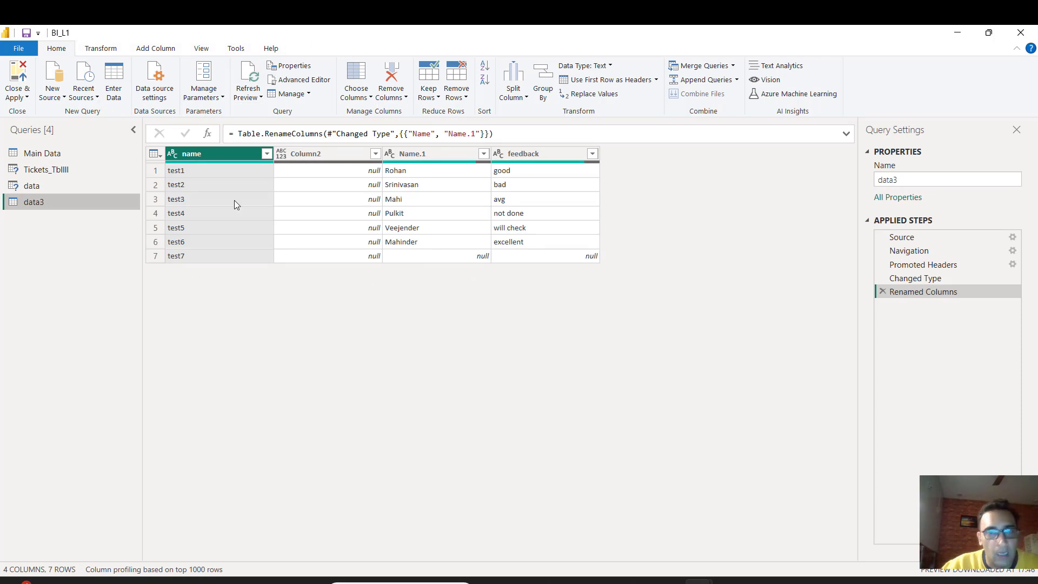
pyautogui.click(101, 50)
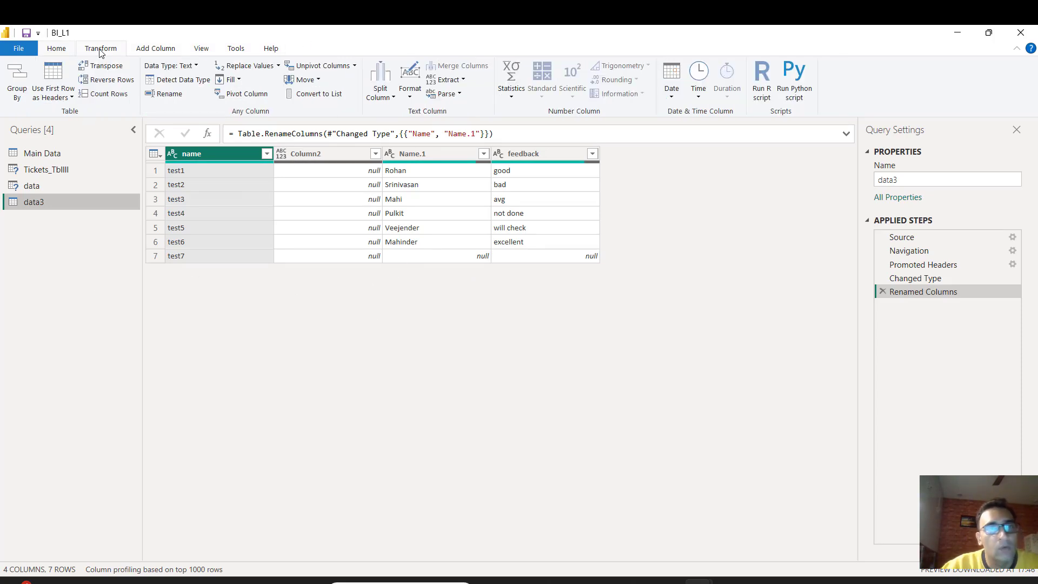
pyautogui.click(156, 50)
pyautogui.click(206, 52)
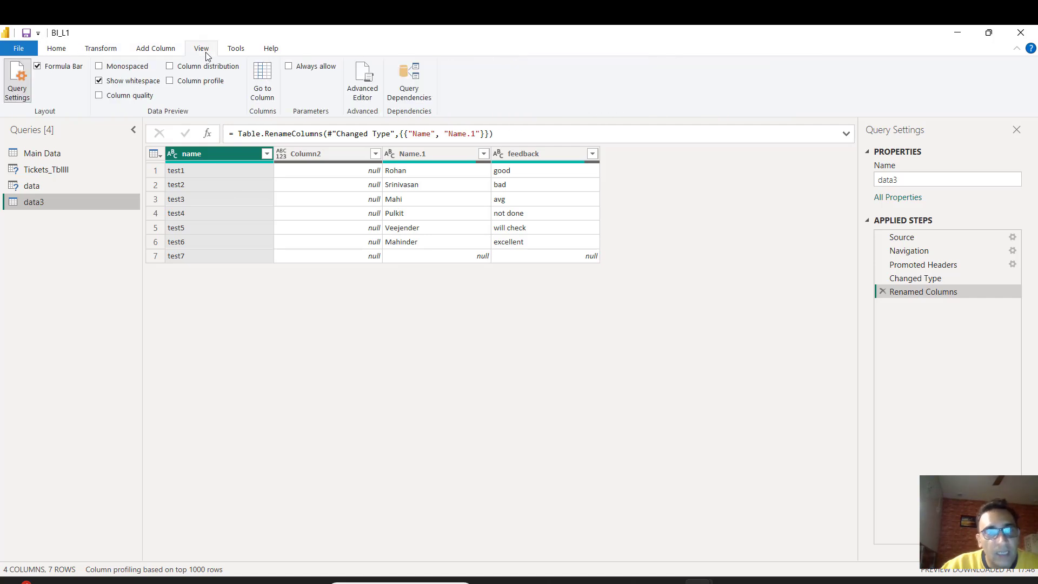
pyautogui.click(242, 51)
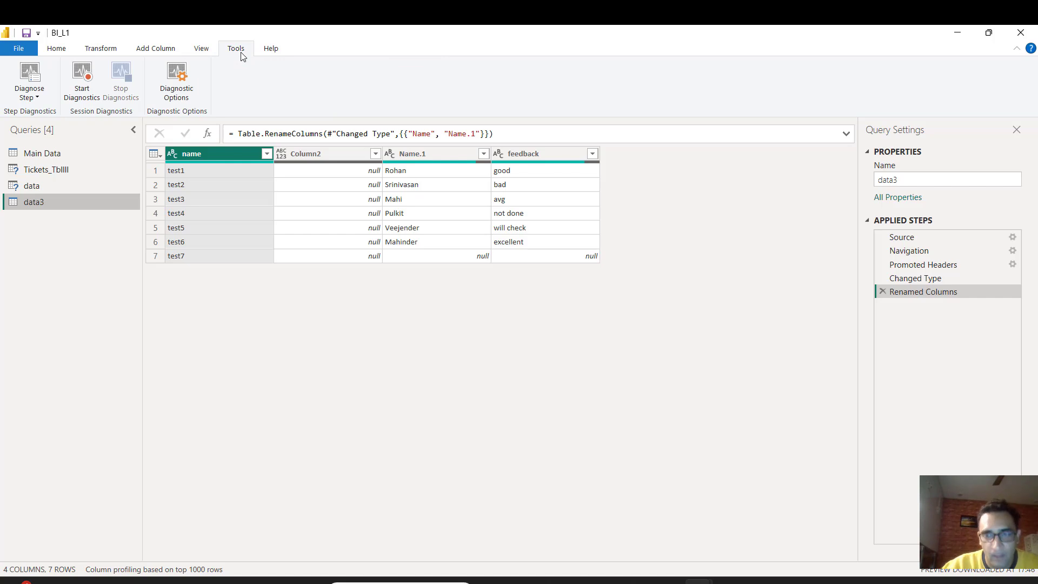
pyautogui.click(52, 54)
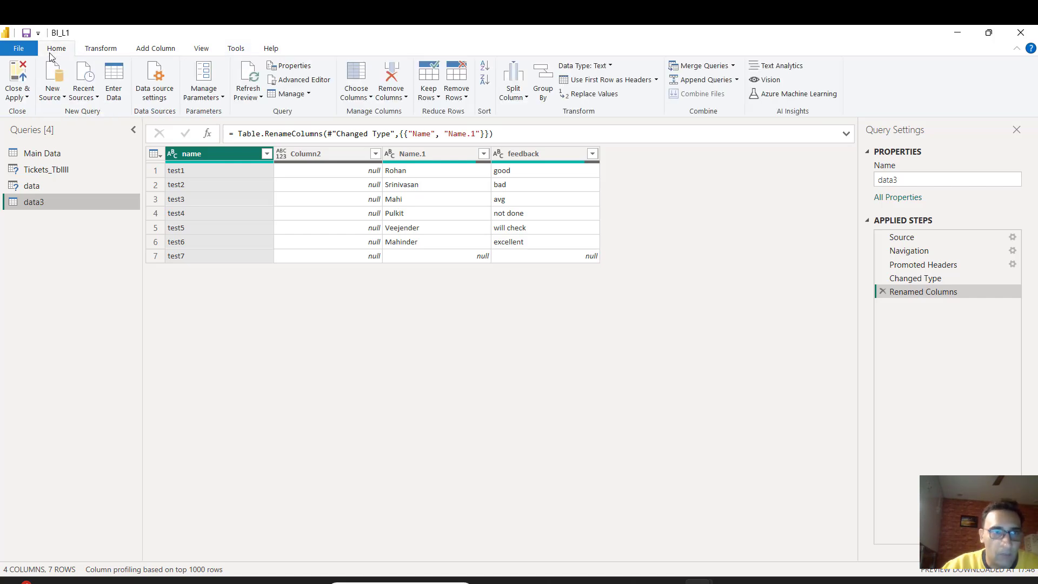
pyautogui.click(26, 99)
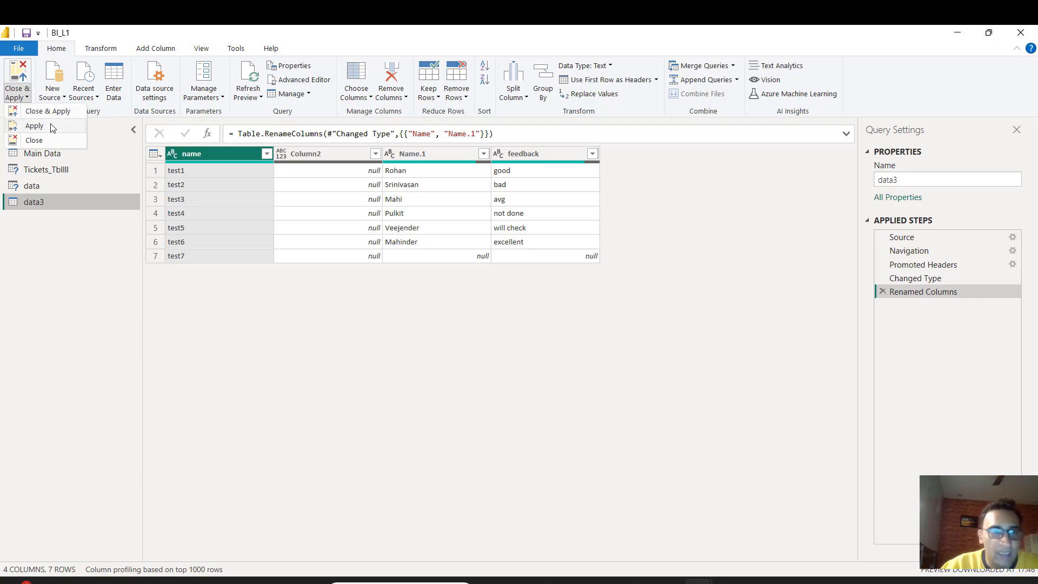
pyautogui.click(93, 264)
# Examine the previews of the Main Data, Tickets_Tbllll, data and data3 queries for loading problems
pyautogui.click(50, 155)
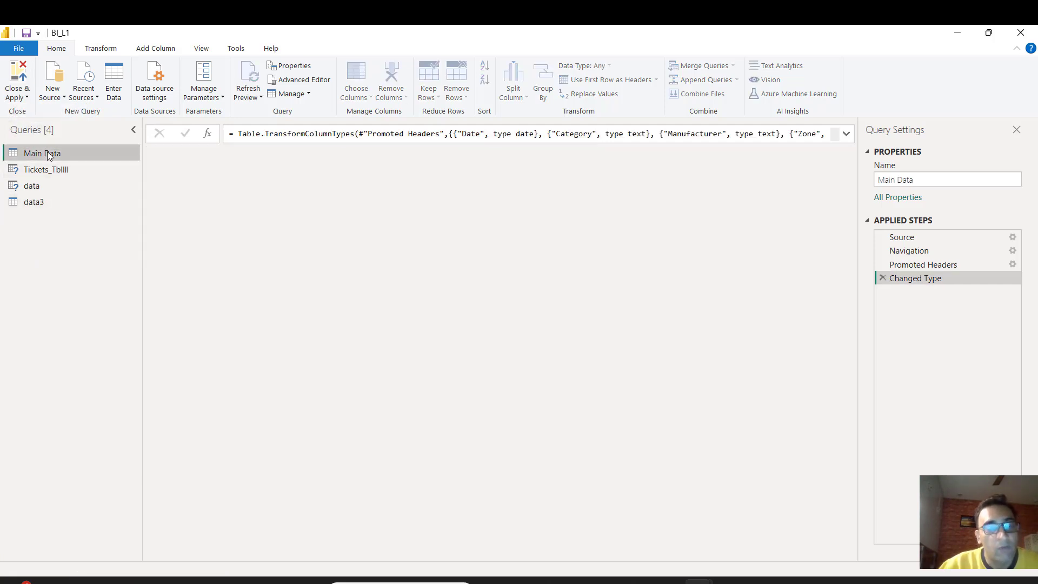
pyautogui.click(41, 186)
pyautogui.click(50, 202)
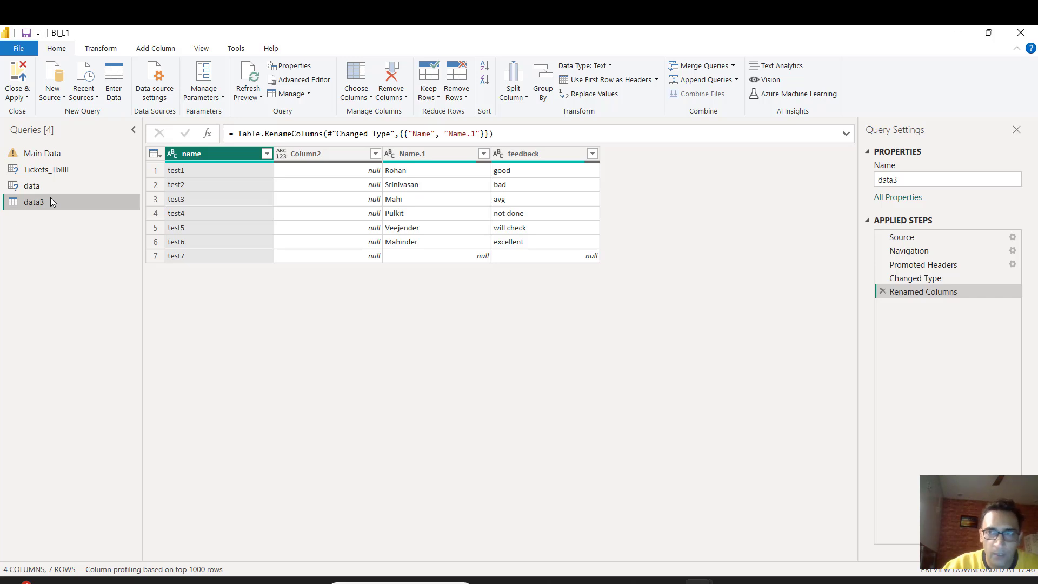
pyautogui.click(61, 154)
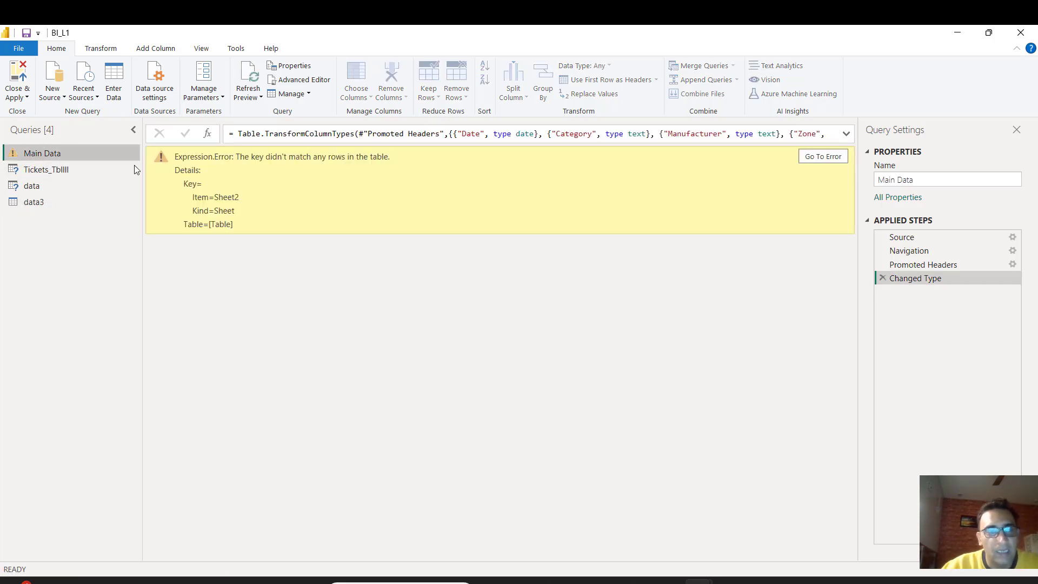
pyautogui.click(55, 171)
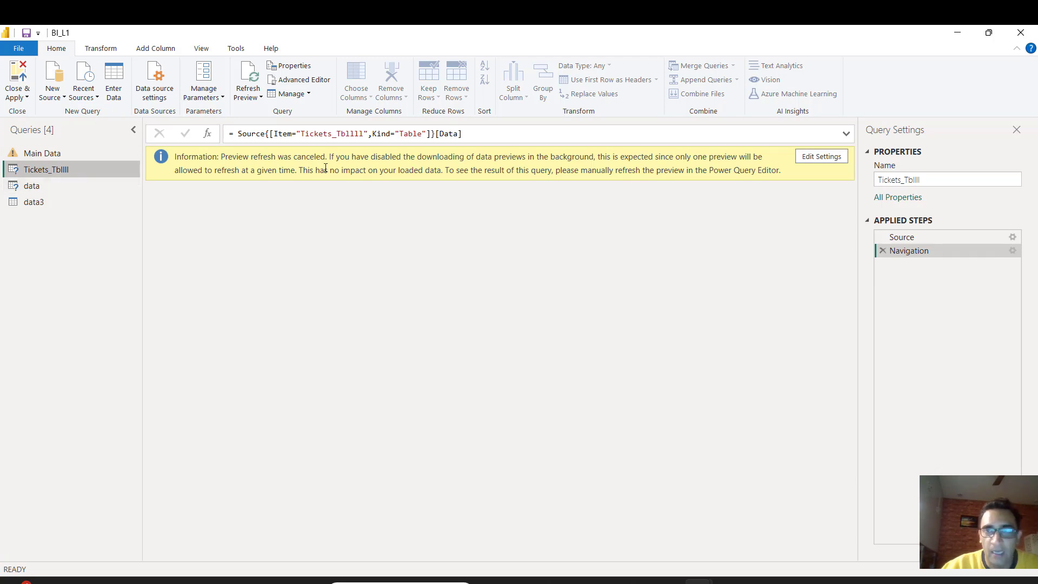
pyautogui.click(89, 190)
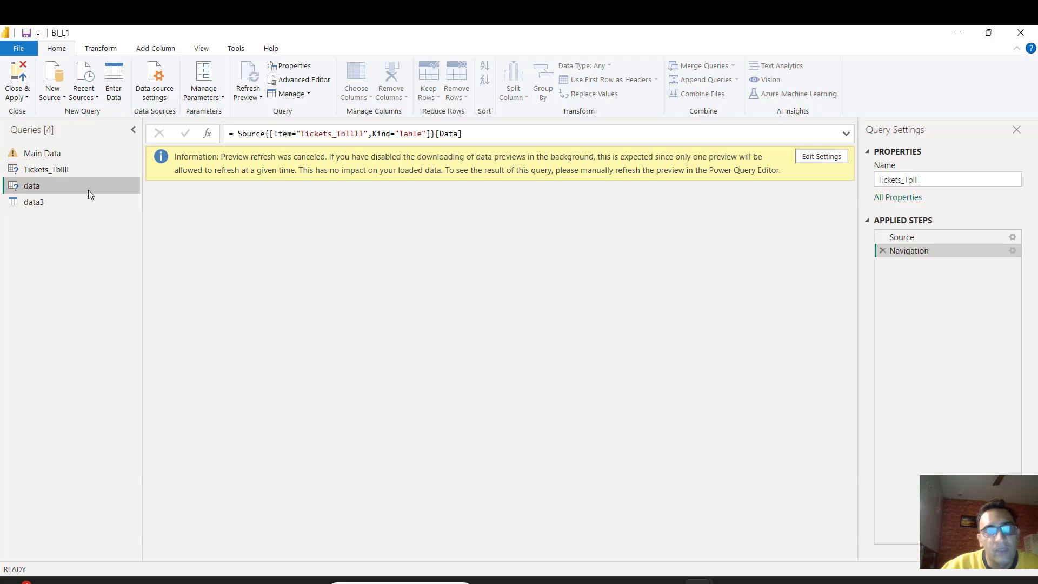
pyautogui.click(64, 204)
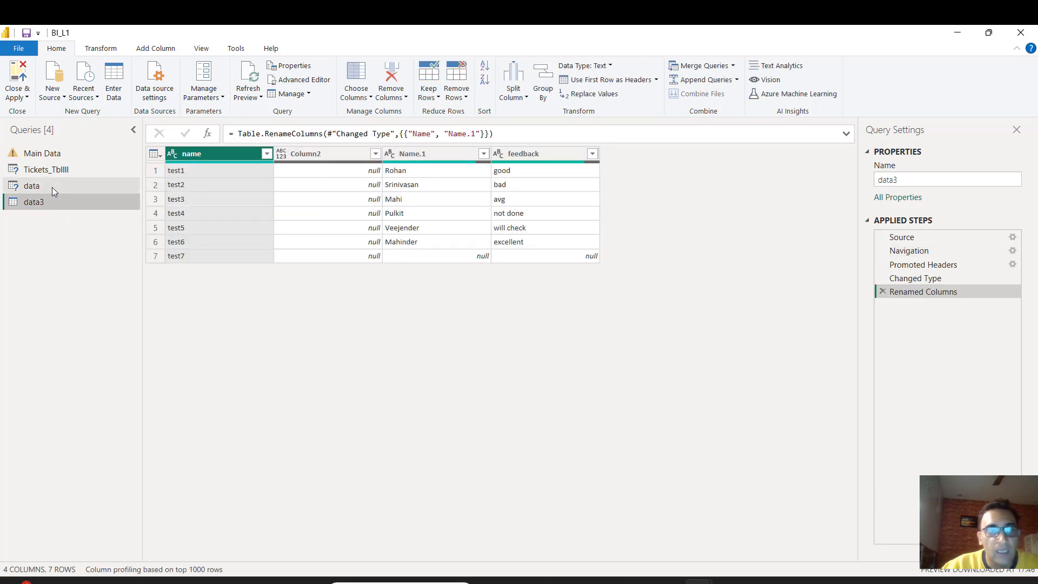
pyautogui.click(51, 187)
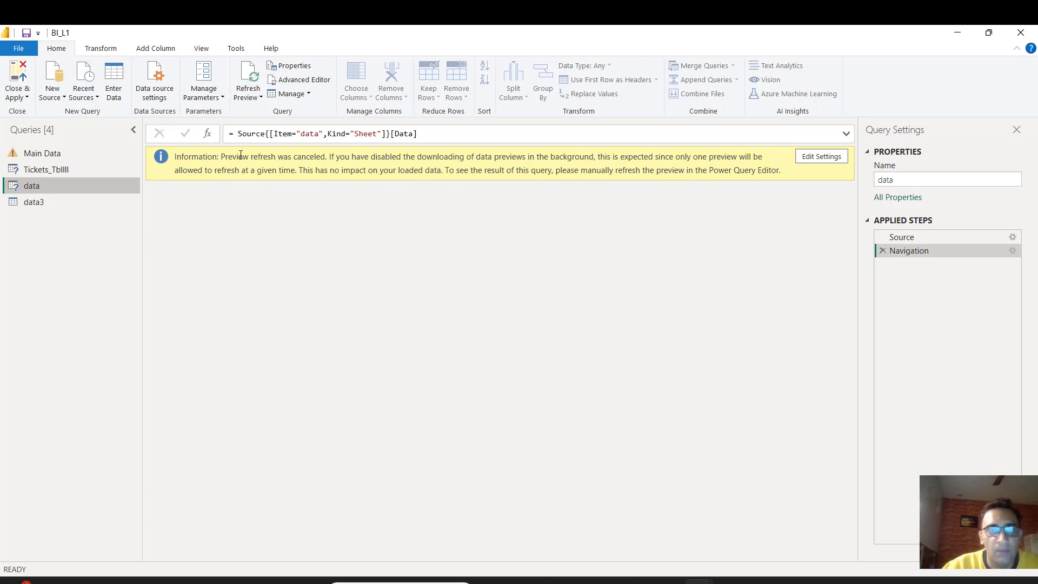
# Refresh the preview results of all queries
pyautogui.click(98, 101)
pyautogui.click(98, 100)
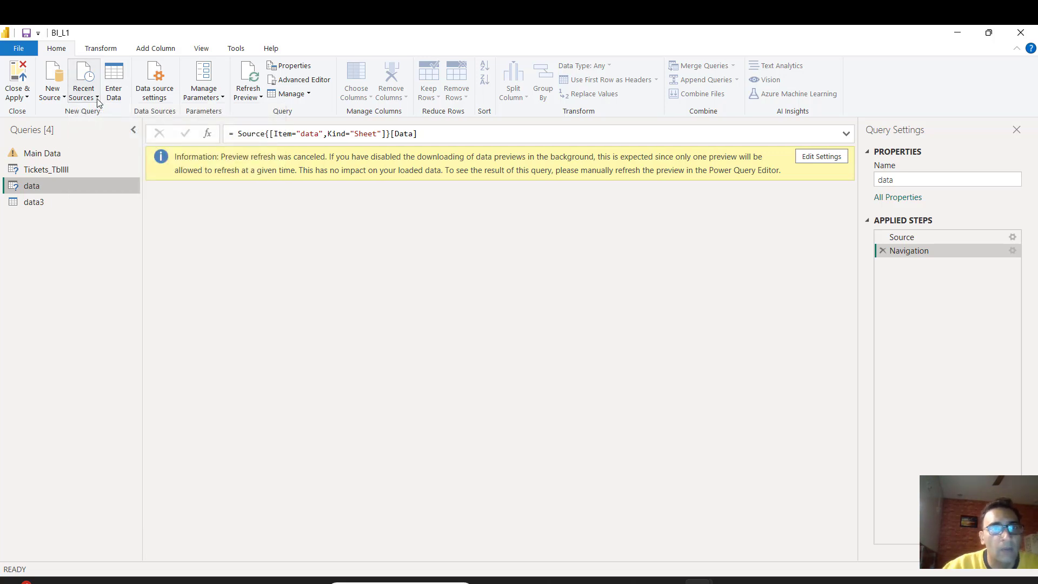
pyautogui.click(260, 98)
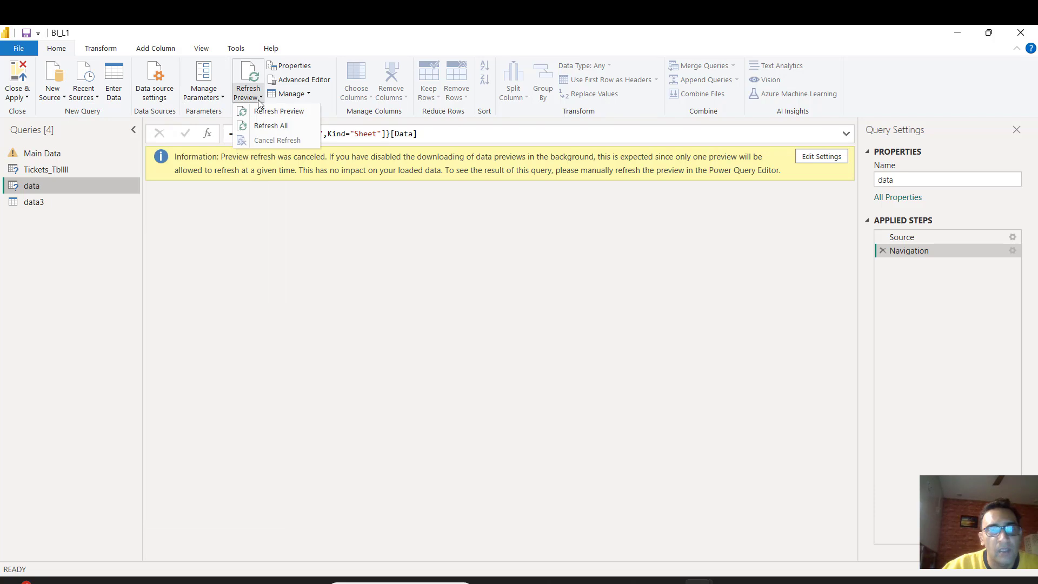
pyautogui.click(273, 126)
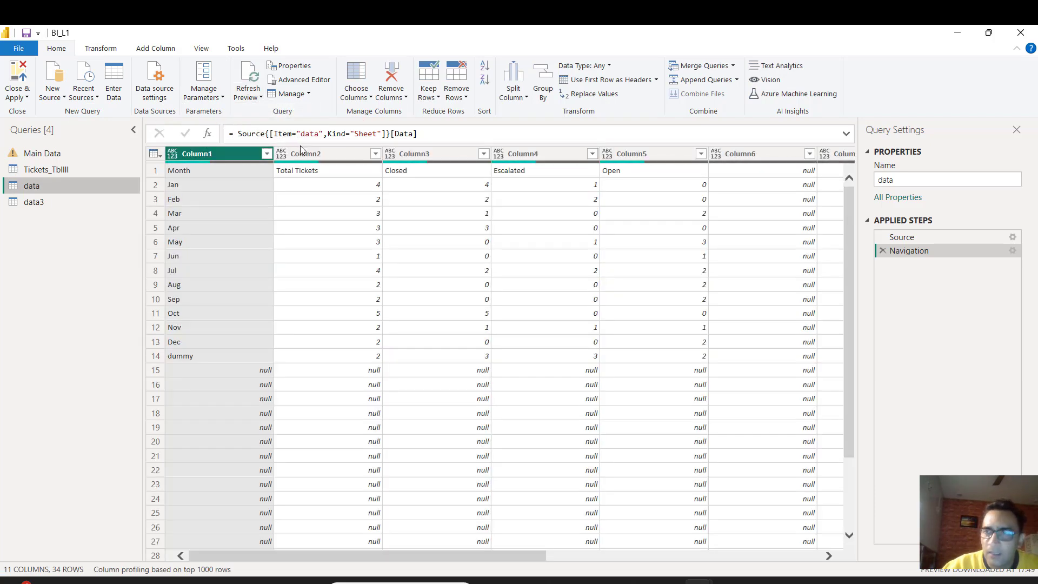
# Check the previews of the Tickets_Tbllll and Main Data queries after the refresh
pyautogui.click(64, 169)
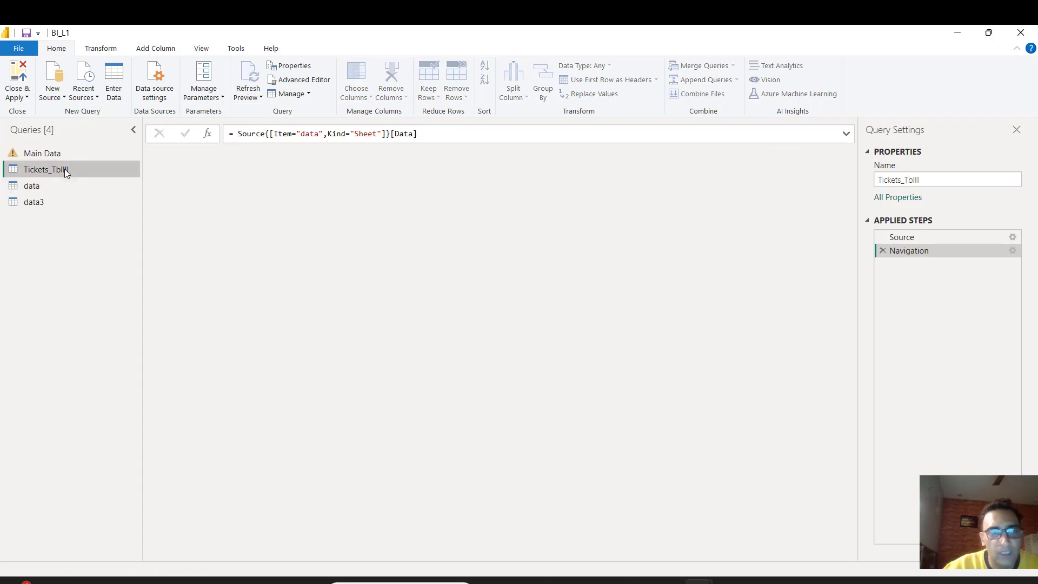
pyautogui.click(260, 98)
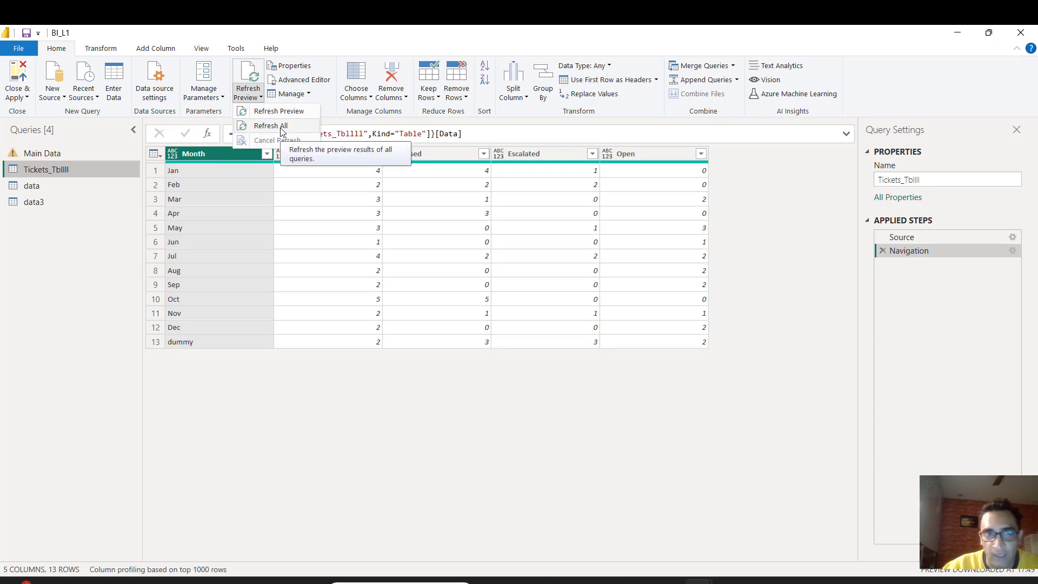
pyautogui.click(58, 157)
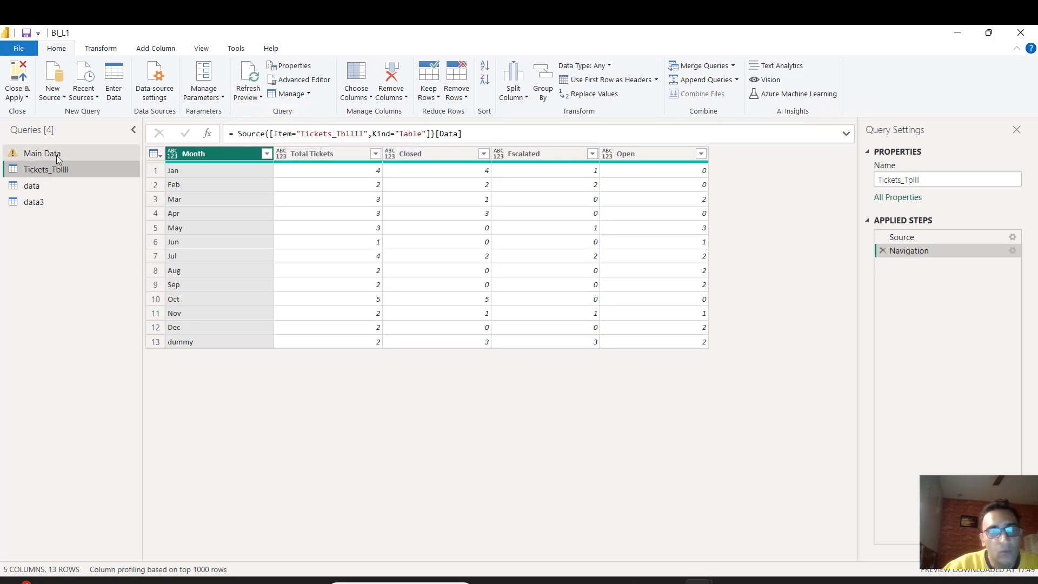
pyautogui.click(67, 153)
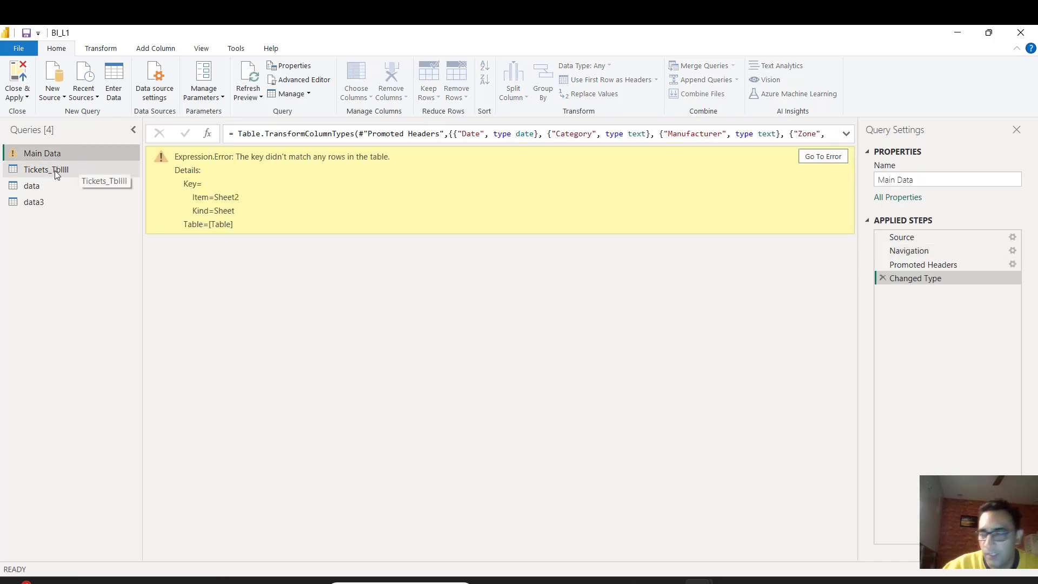
# Check the Tickets_Tbllll, data and data3 query previews, and close the Power Query Editor with the changes applied
pyautogui.click(54, 171)
pyautogui.click(56, 186)
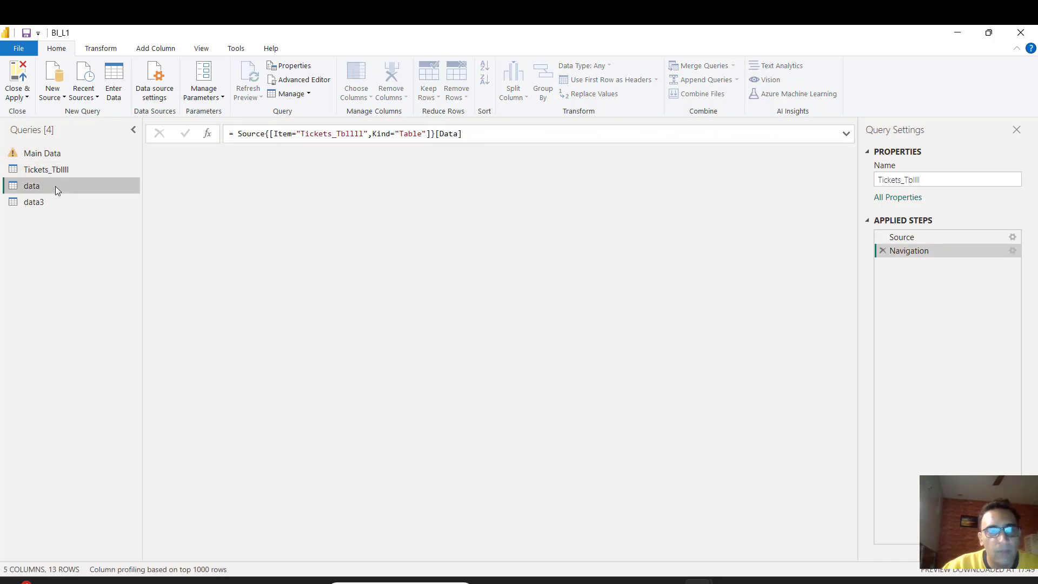
pyautogui.click(60, 199)
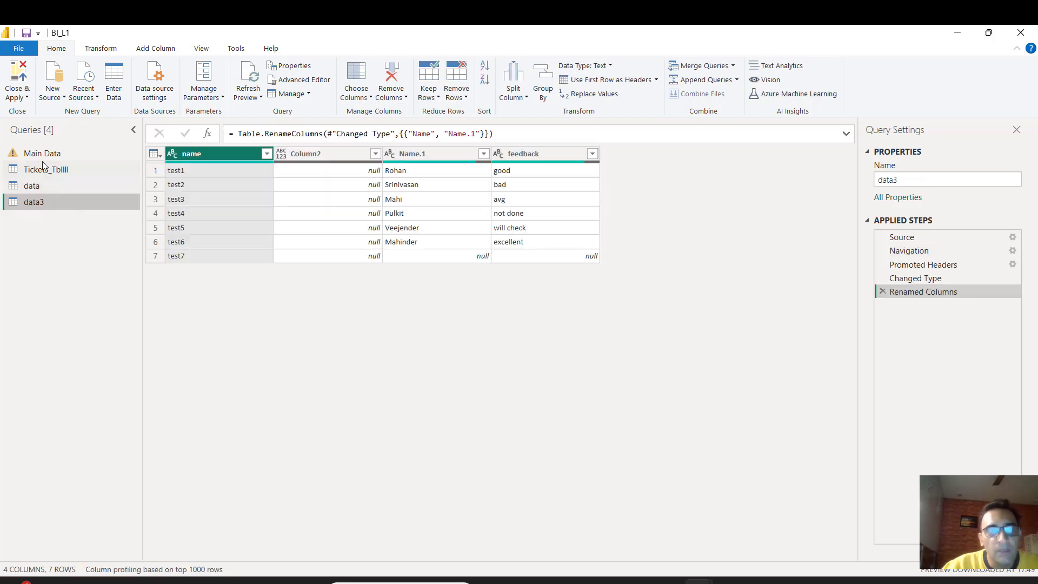
pyautogui.click(84, 167)
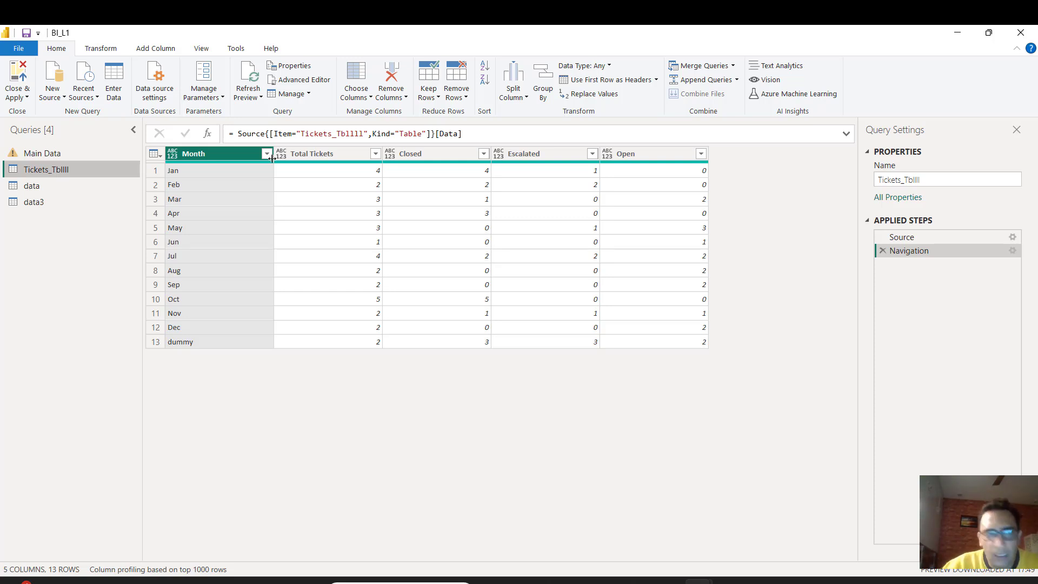
pyautogui.click(17, 97)
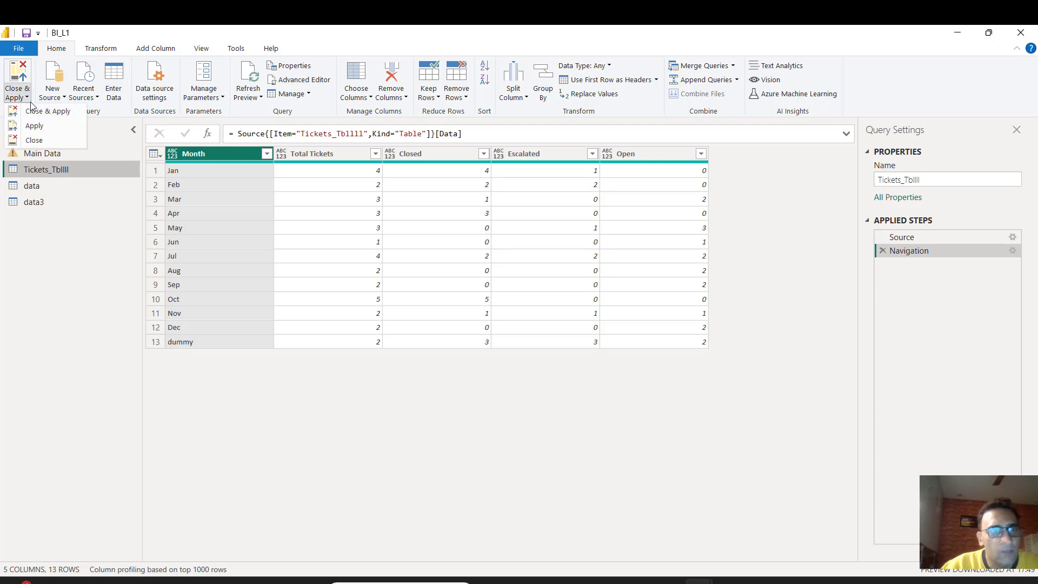
pyautogui.click(59, 114)
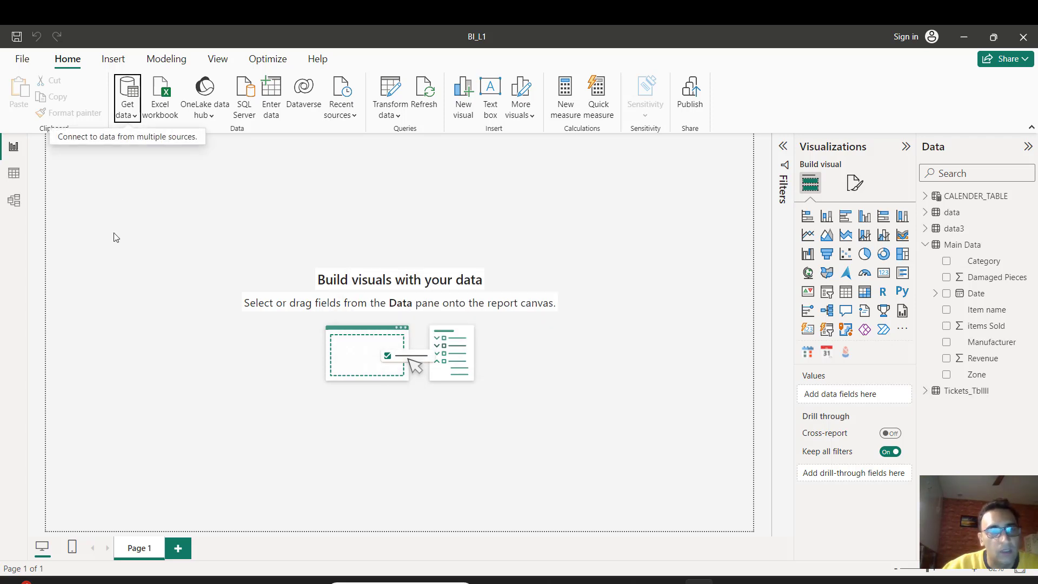
# Examine the loaded rows of the Main Data, data, Tickets_Tbllll and data3 tables in Table view
pyautogui.click(12, 174)
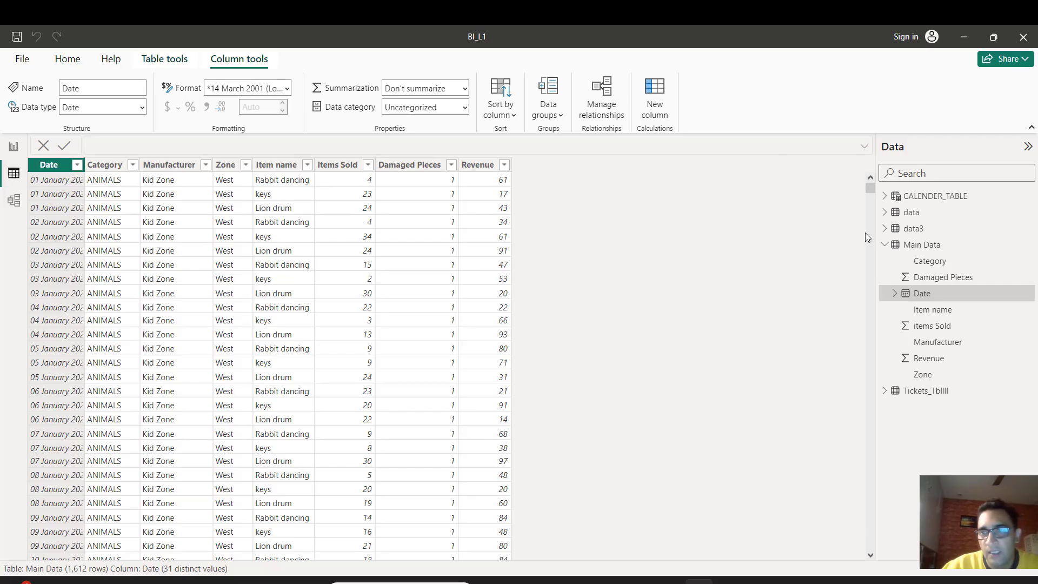
pyautogui.click(886, 248)
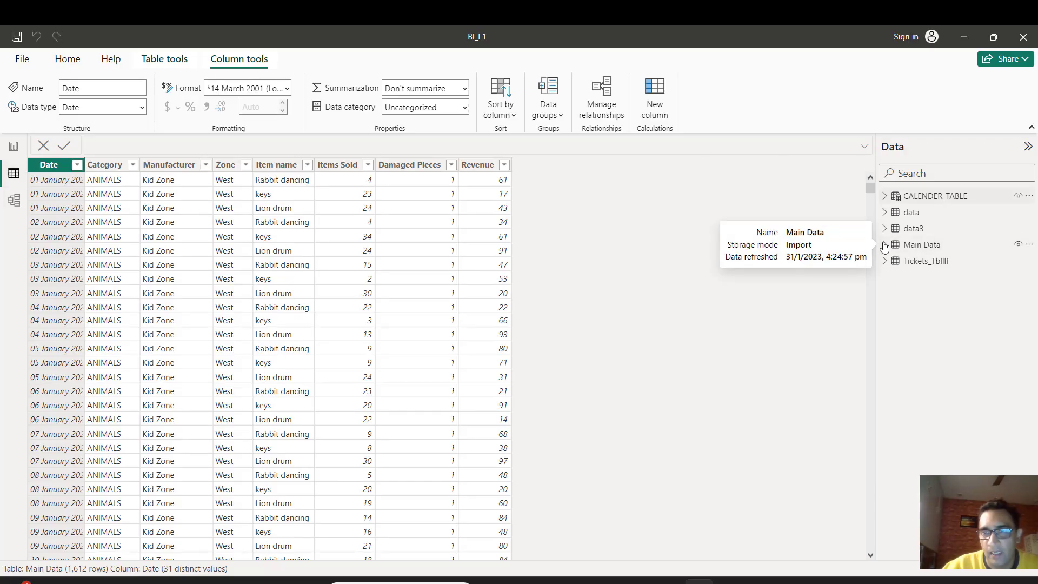
pyautogui.click(922, 232)
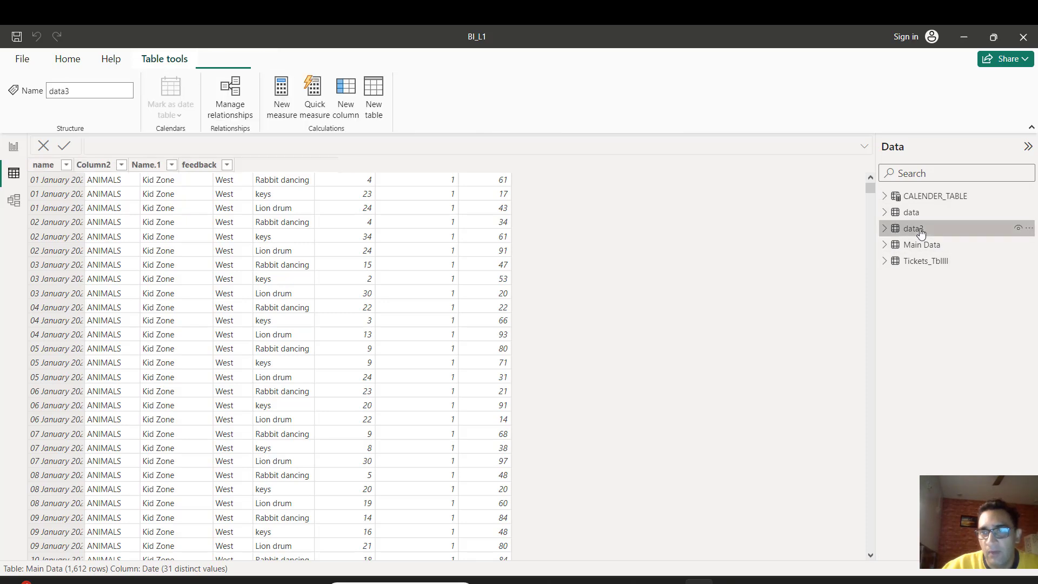
pyautogui.click(925, 248)
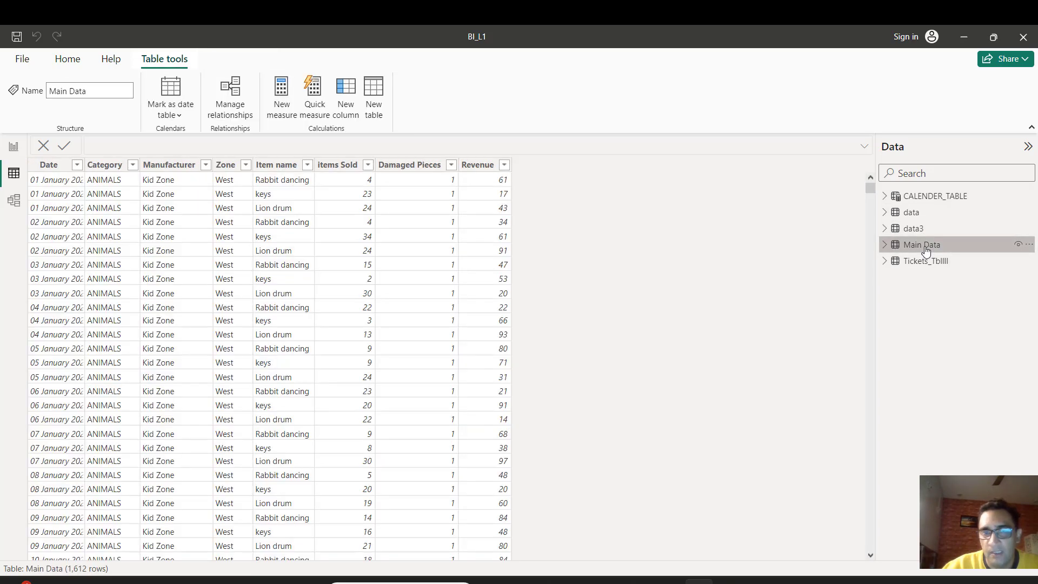
pyautogui.click(917, 217)
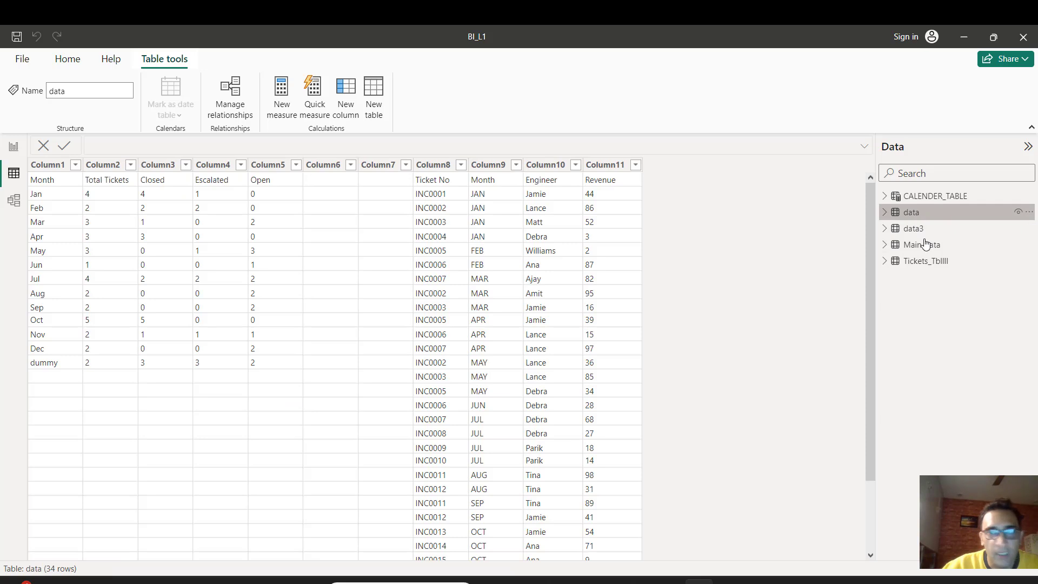
pyautogui.click(927, 265)
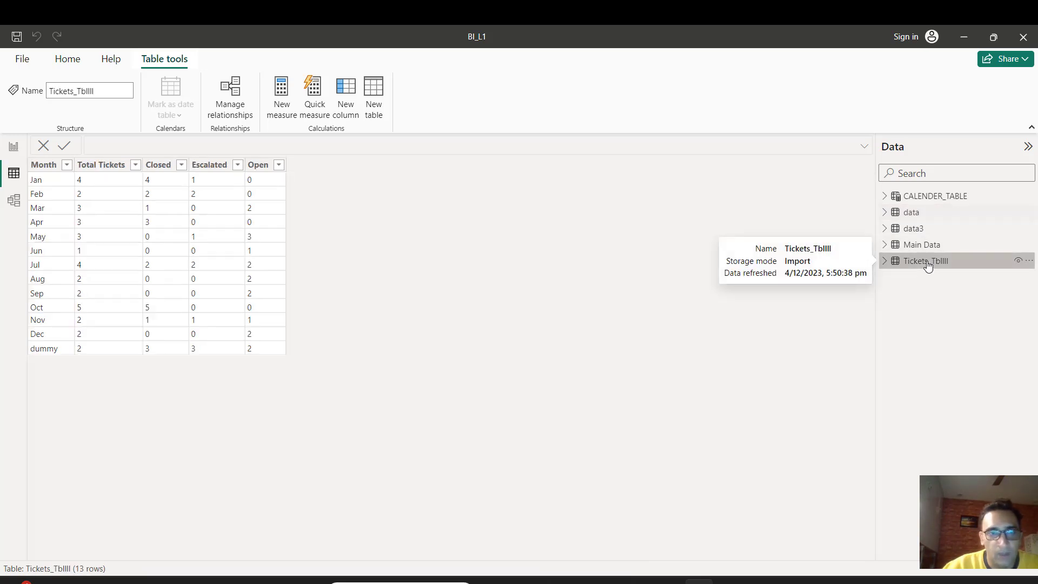
pyautogui.click(913, 215)
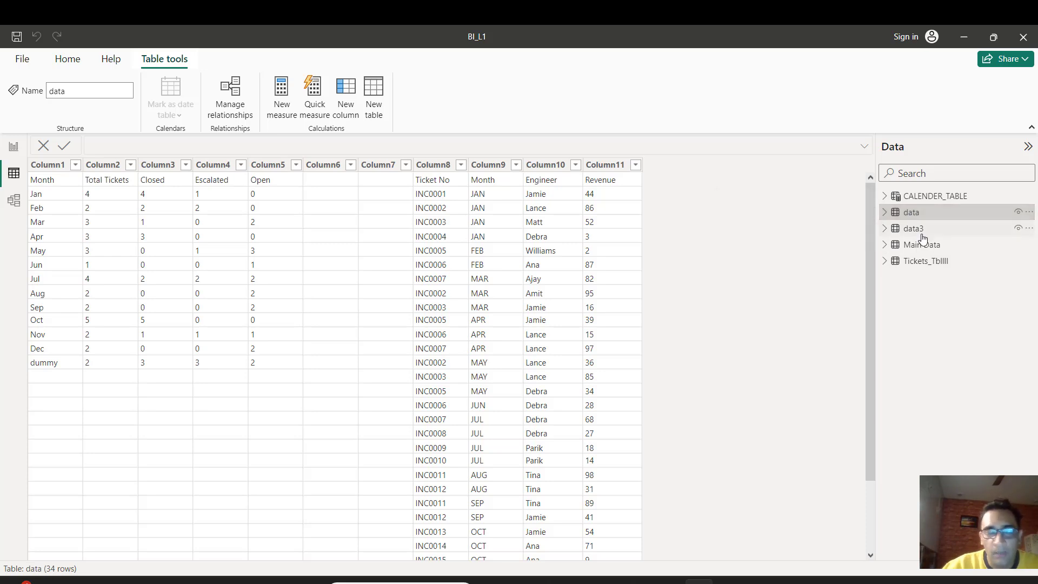
pyautogui.moveTo(923, 238)
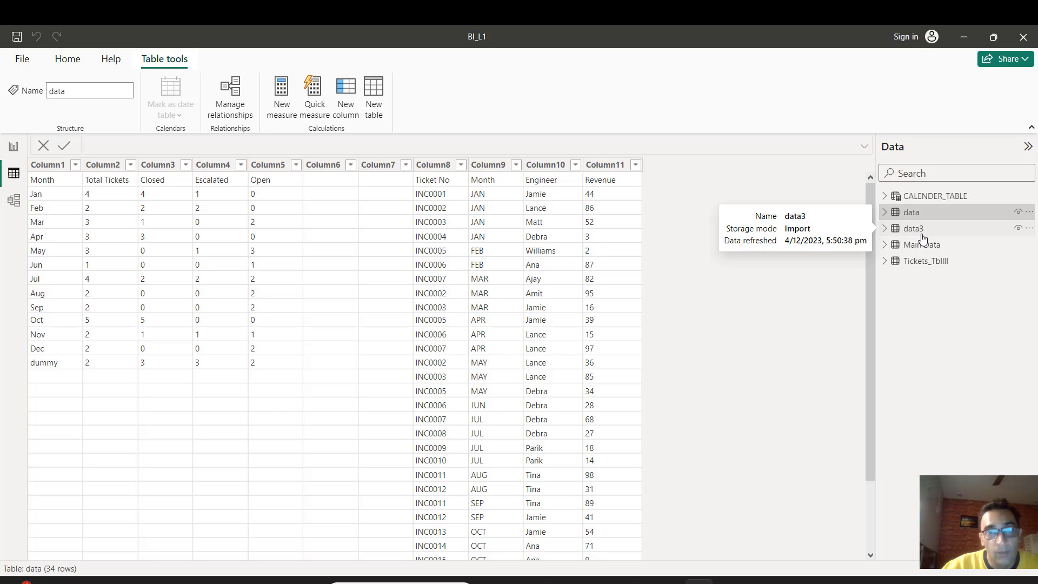
pyautogui.click(68, 58)
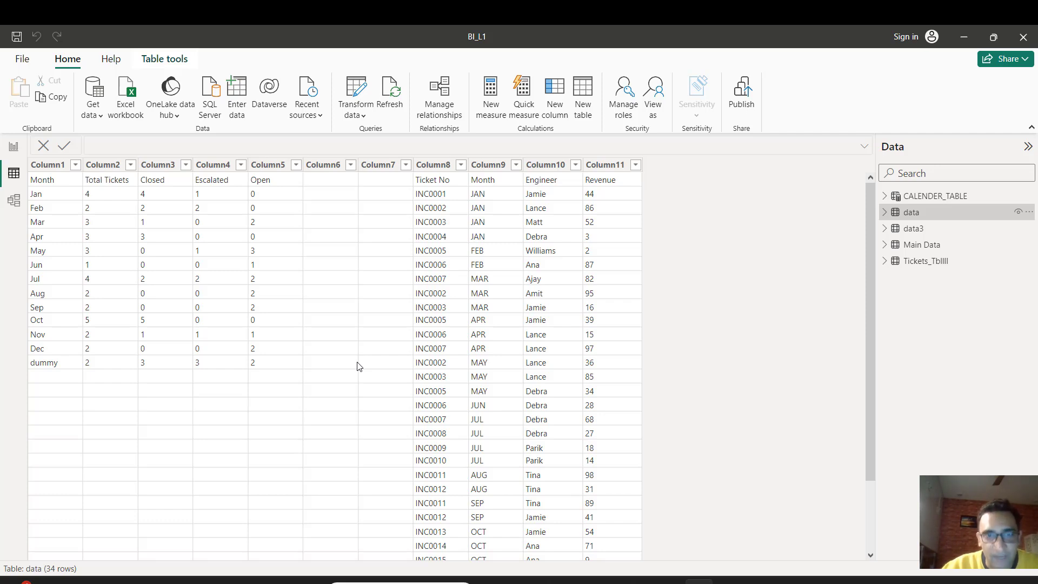
pyautogui.click(939, 230)
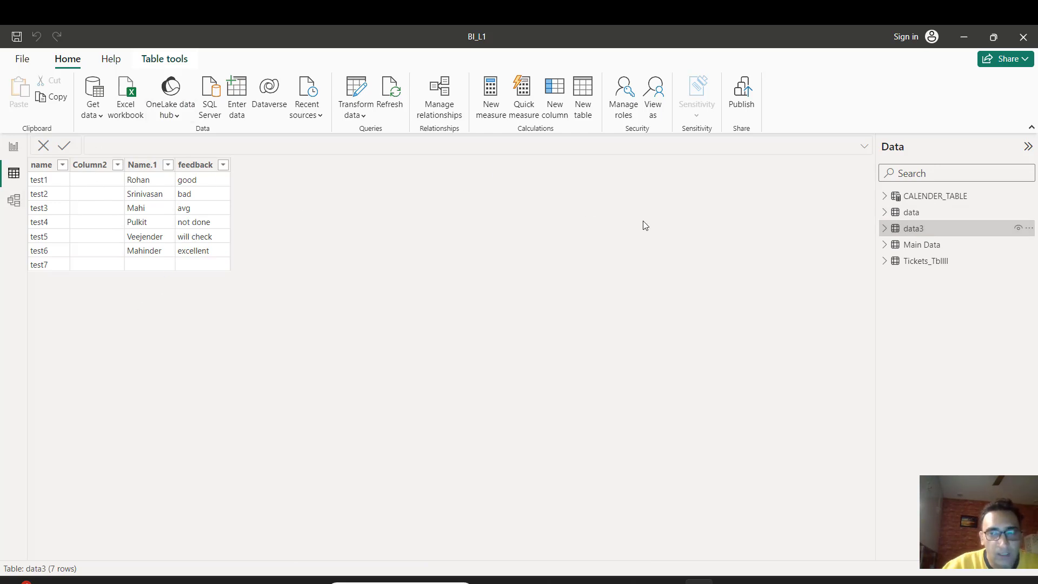
# Examine the table cards in Model view and return to the data table's rows in Table view
pyautogui.click(15, 201)
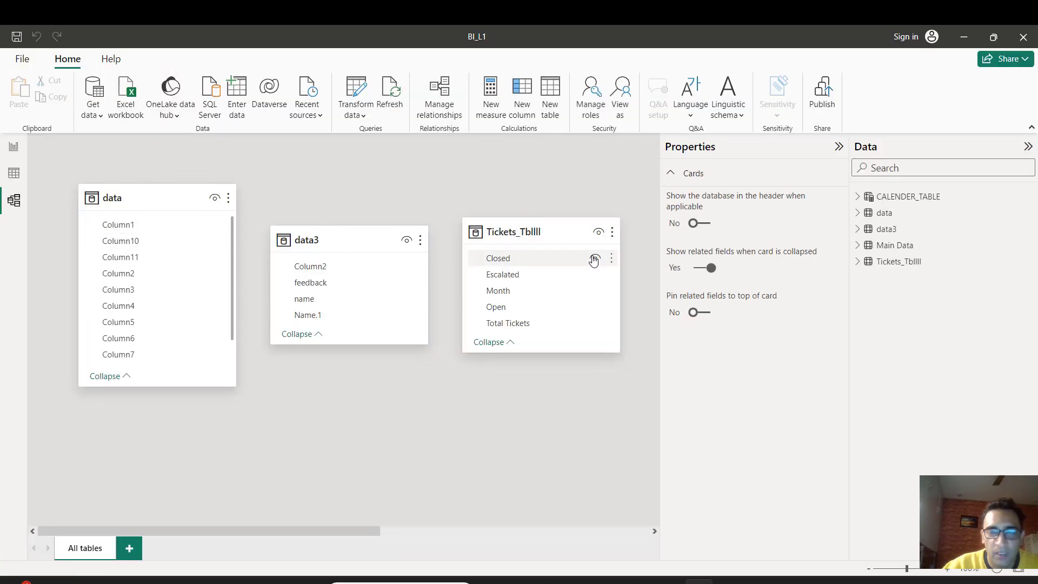
pyautogui.click(14, 175)
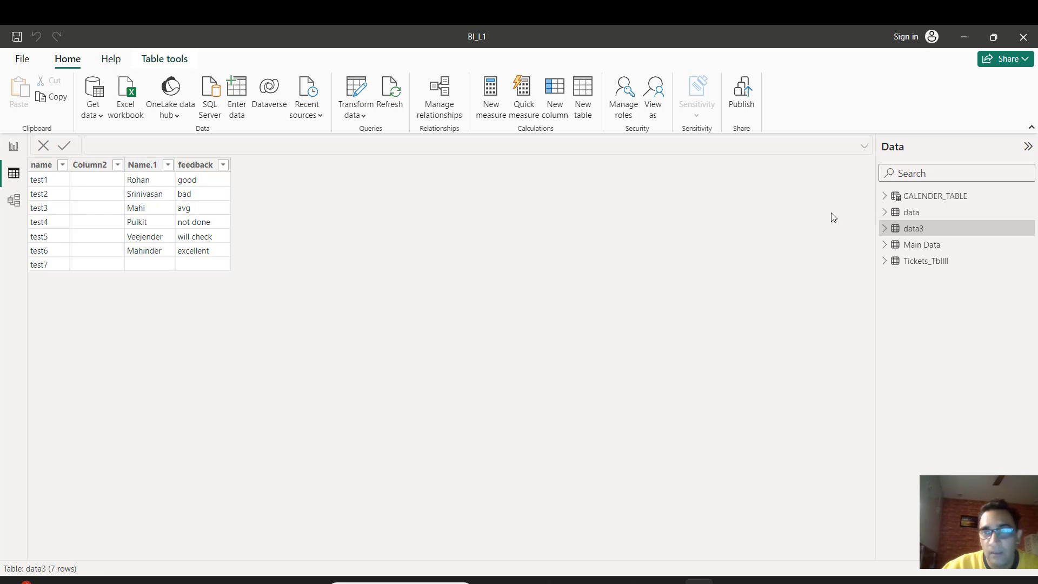
pyautogui.click(919, 215)
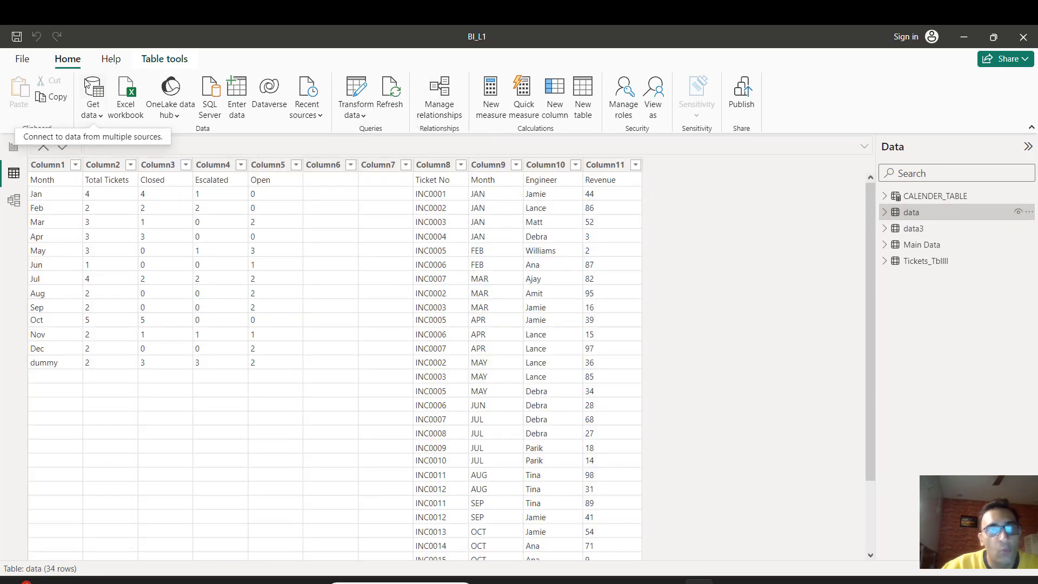
# Reopen the Power Query Editor to view the Tickets_Tbllll query, and close the editor
pyautogui.click(367, 115)
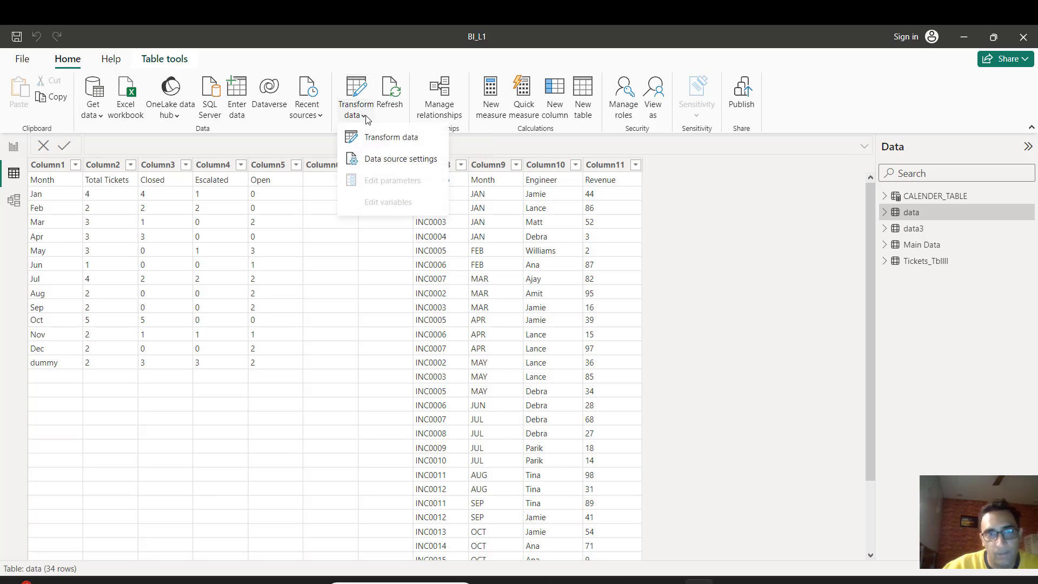
pyautogui.click(400, 136)
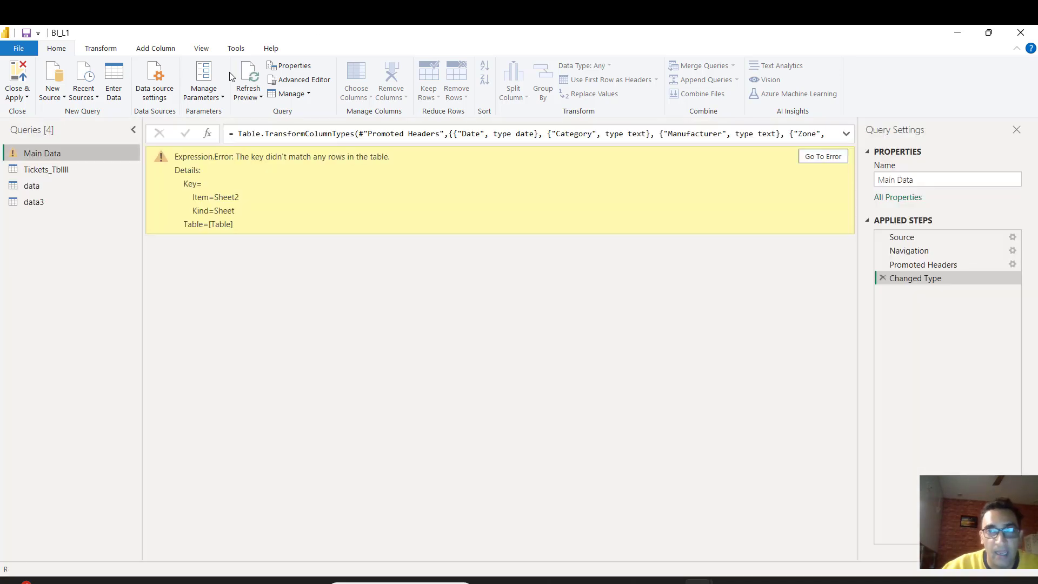
pyautogui.click(35, 171)
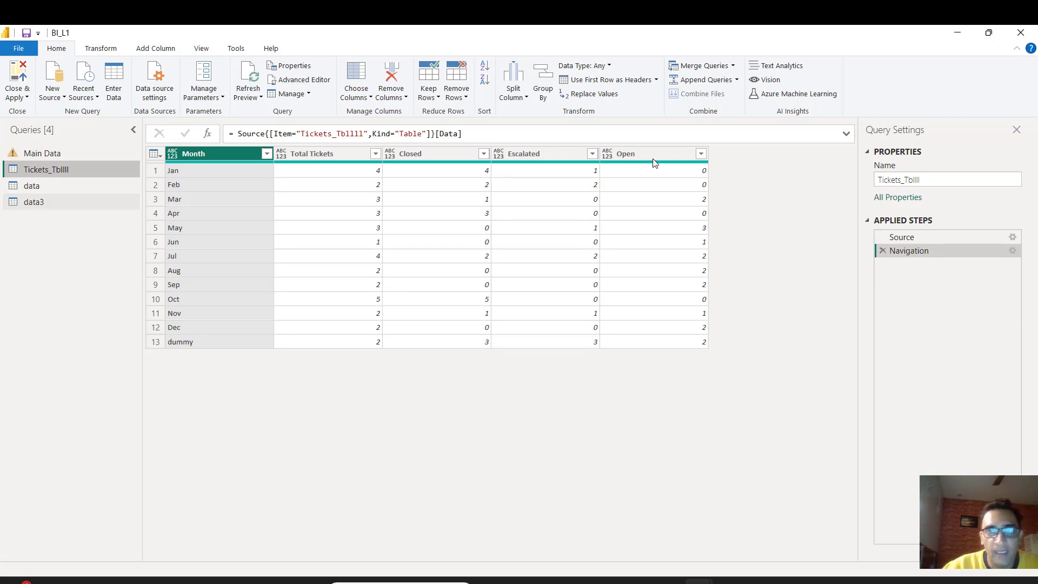
pyautogui.click(1020, 35)
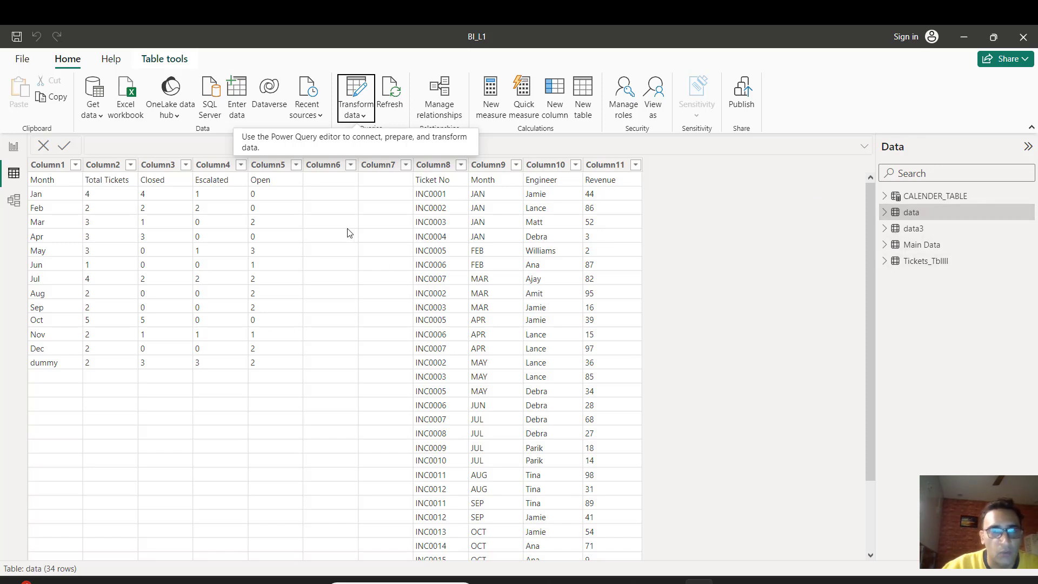
# Examine the fields of Main Data, data3 and data in Report view, comparing them with the rows in Table view
pyautogui.click(14, 148)
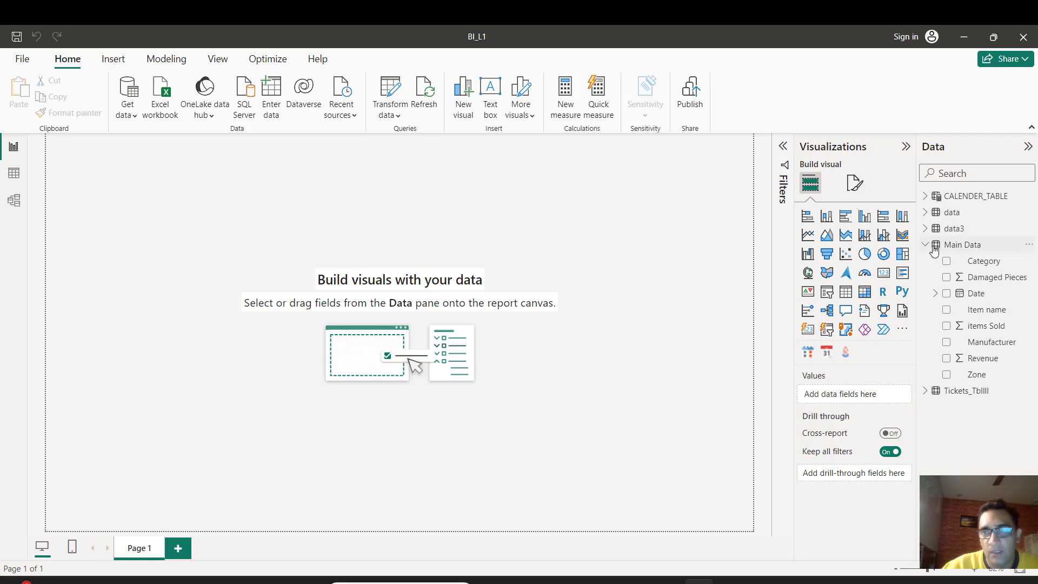
pyautogui.click(969, 248)
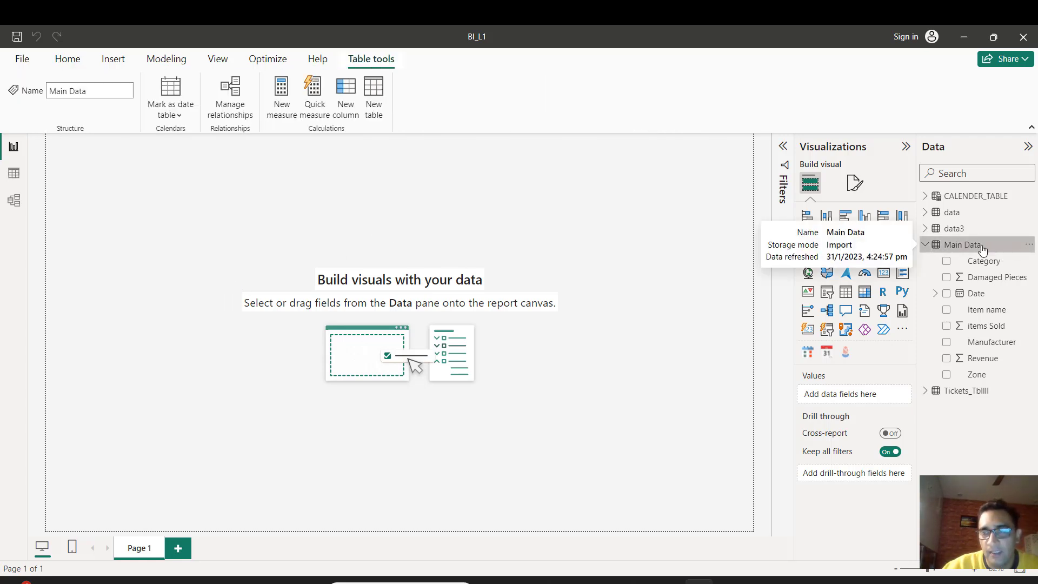
pyautogui.click(926, 248)
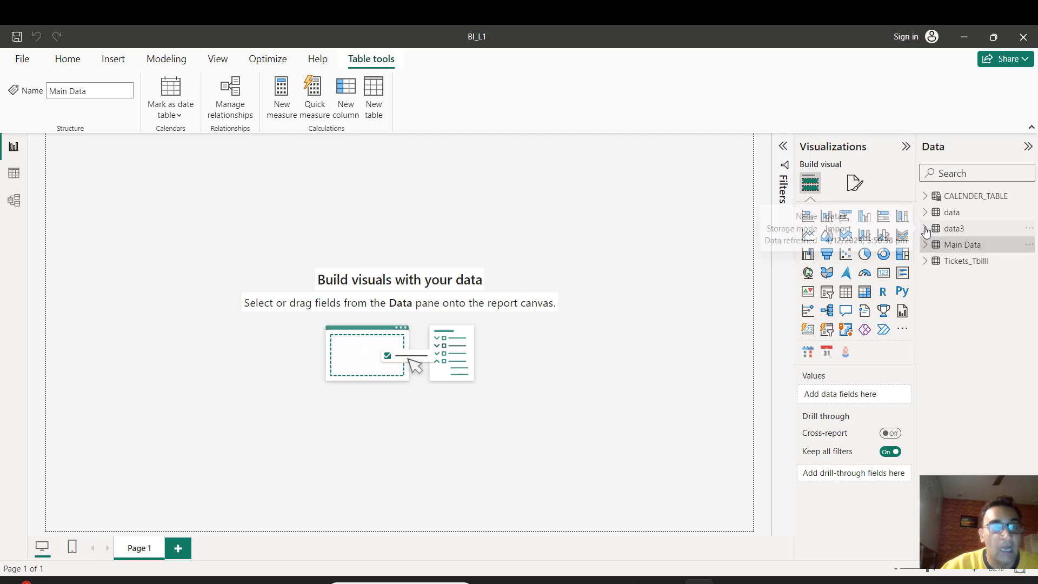
pyautogui.click(926, 244)
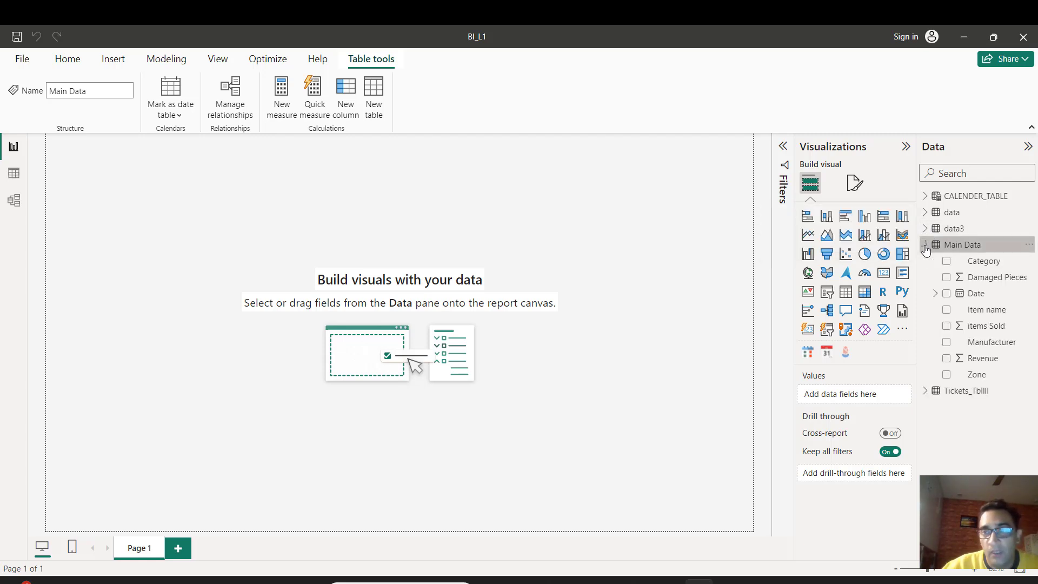
pyautogui.click(926, 230)
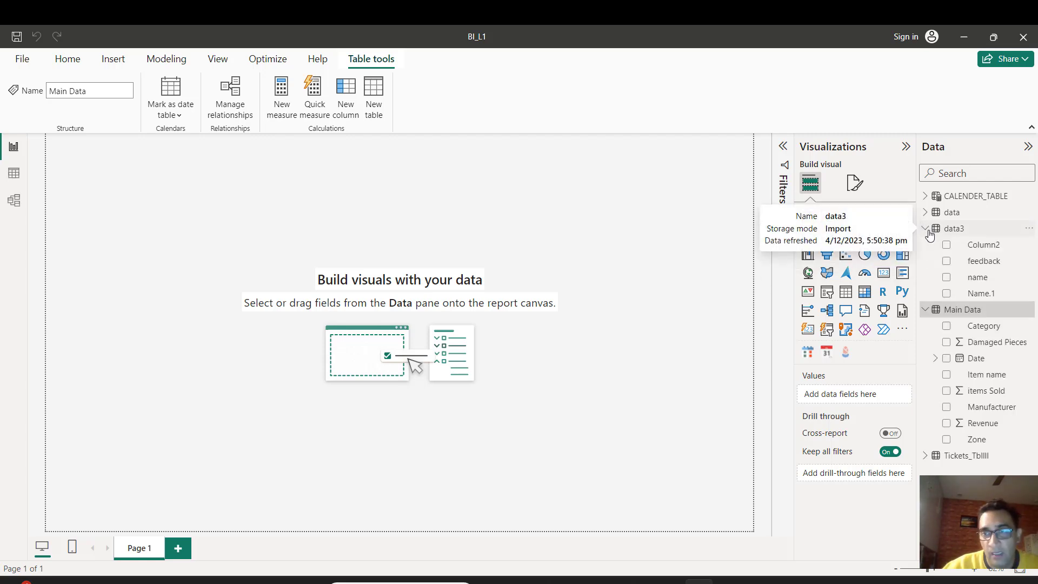
pyautogui.click(925, 213)
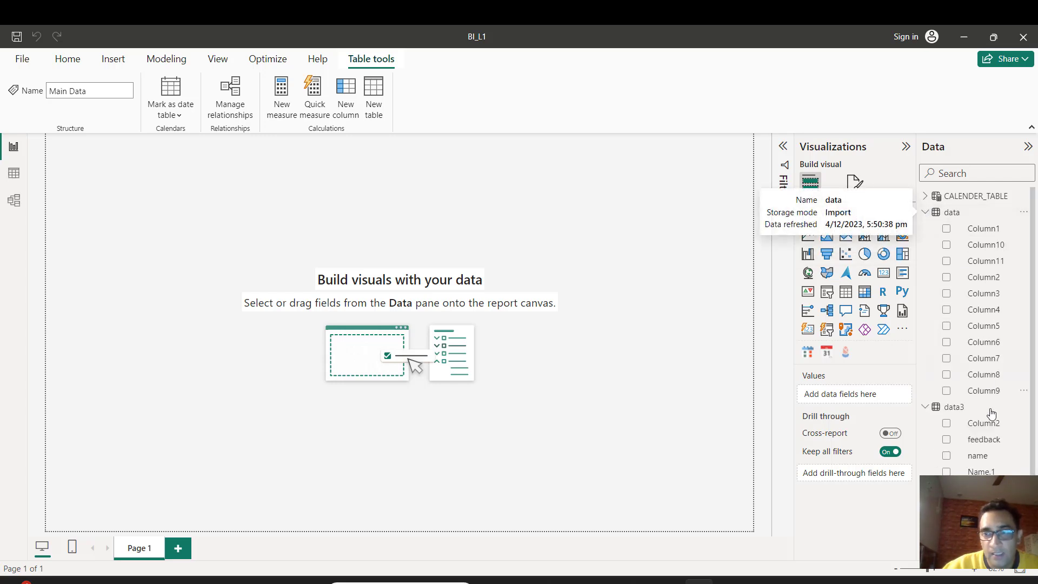
pyautogui.click(926, 213)
pyautogui.click(926, 229)
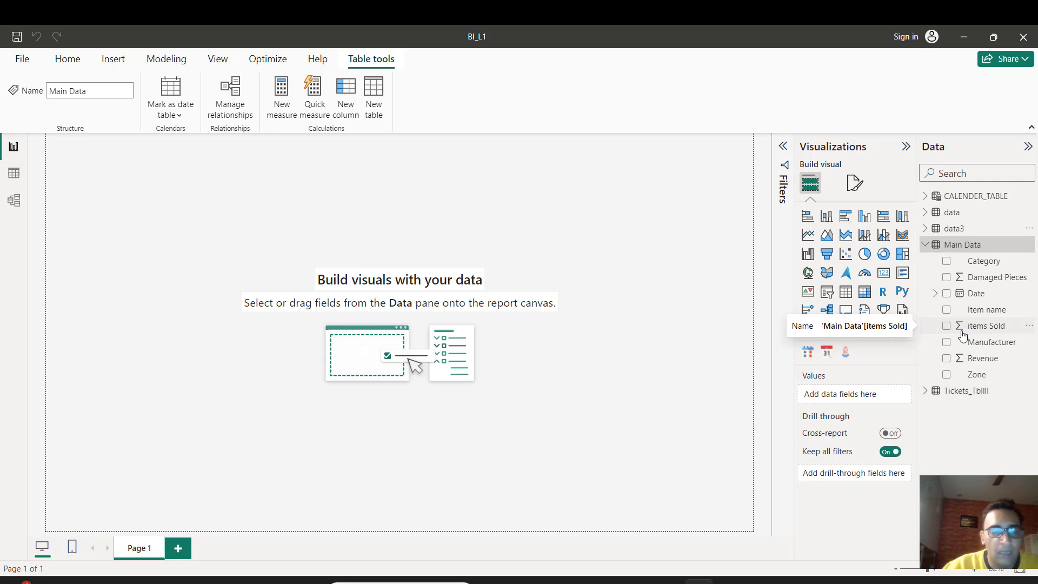
pyautogui.click(14, 174)
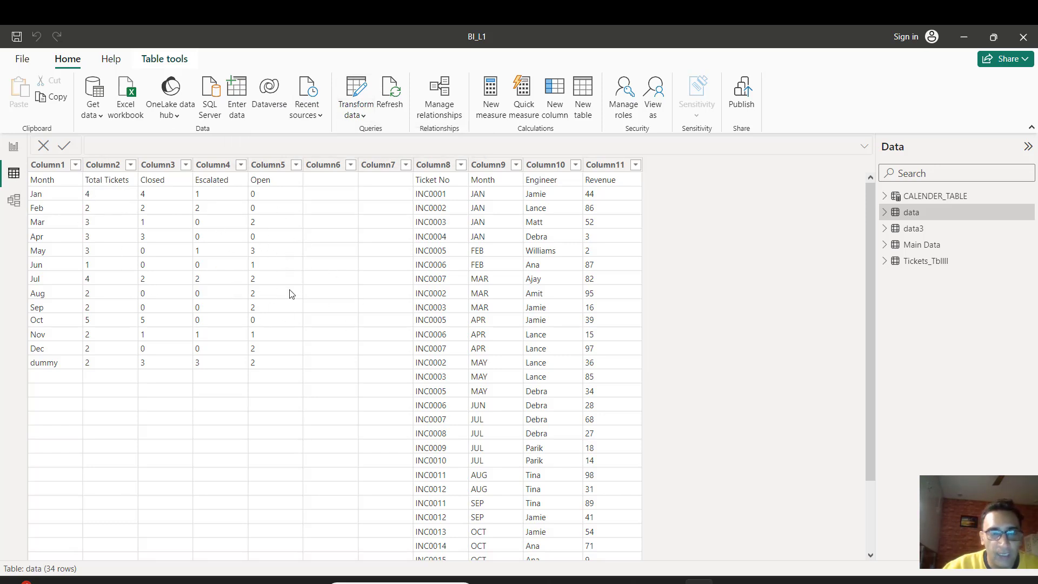
pyautogui.click(11, 147)
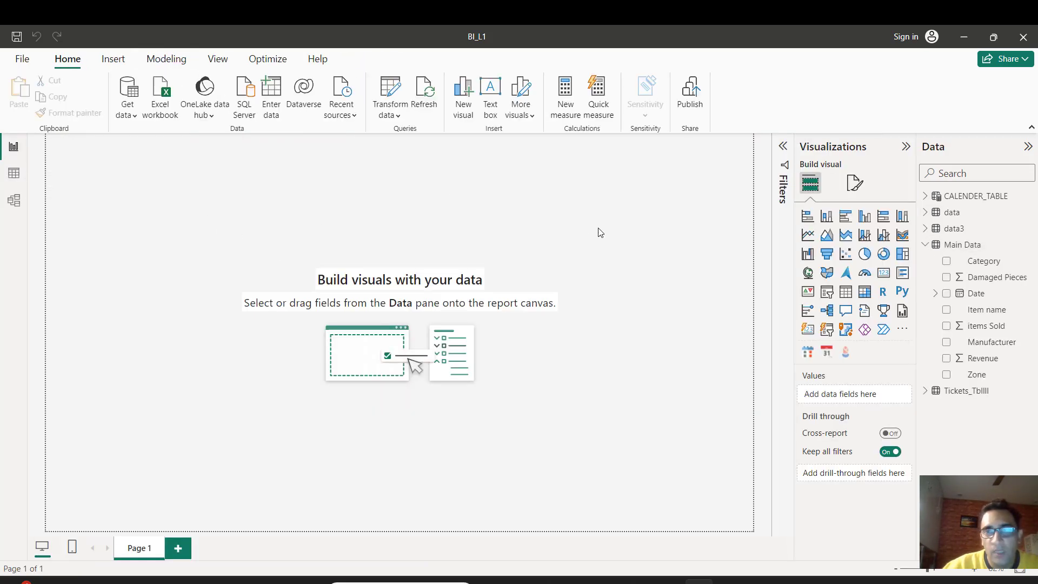
# Add a stacked bar chart to Page 1 and enlarge it across the middle of the canvas
pyautogui.click(808, 217)
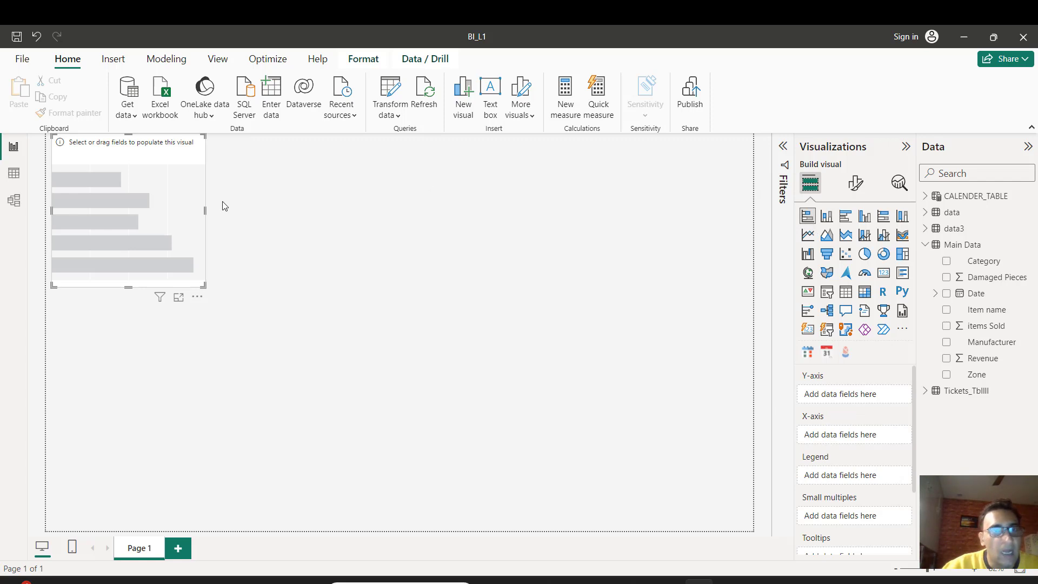
pyautogui.moveTo(155, 173); pyautogui.dragTo(250, 218)
pyautogui.moveTo(297, 332); pyautogui.dragTo(514, 393)
pyautogui.moveTo(606, 444); pyautogui.dragTo(606, 442)
pyautogui.moveTo(587, 350); pyautogui.dragTo(625, 344)
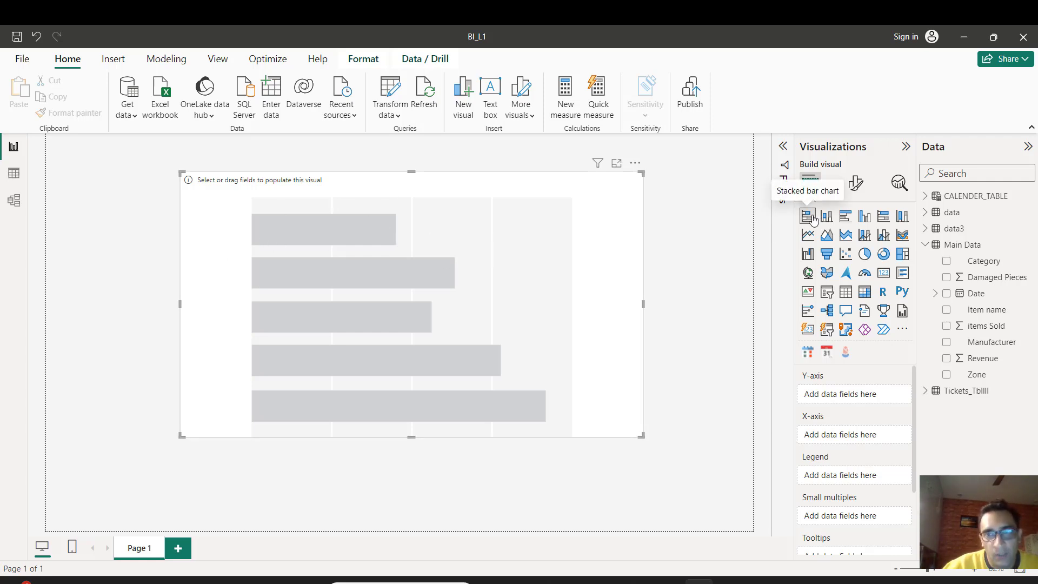
# Move the stacked bar chart to the canvas's left edge, shrink it to about a third of the page width and deselect it
pyautogui.moveTo(532, 261); pyautogui.dragTo(399, 245)
pyautogui.moveTo(508, 417); pyautogui.dragTo(294, 364)
pyautogui.click(490, 190)
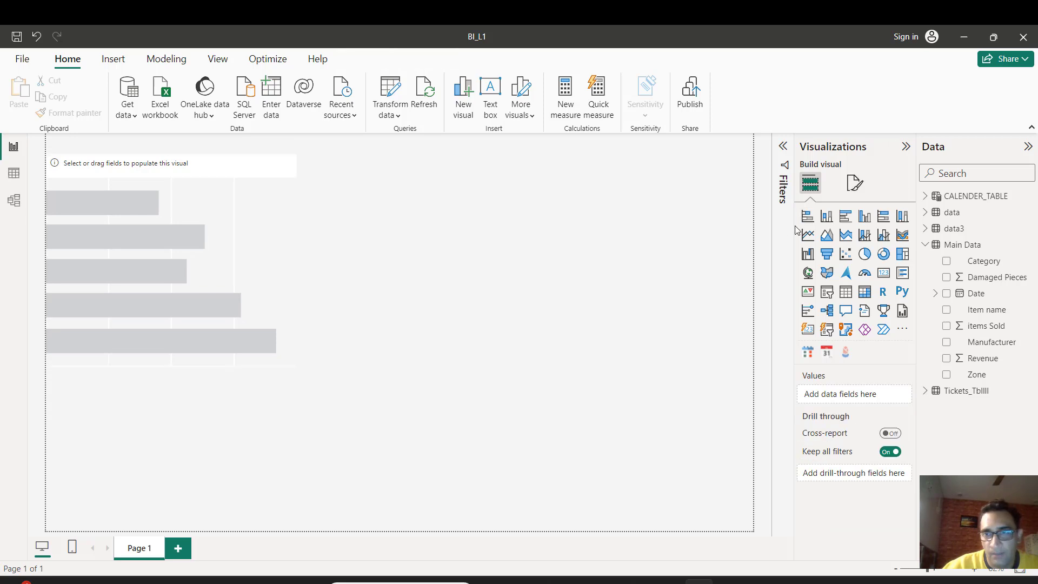
# Add an empty stacked column chart to Page 1
pyautogui.click(830, 220)
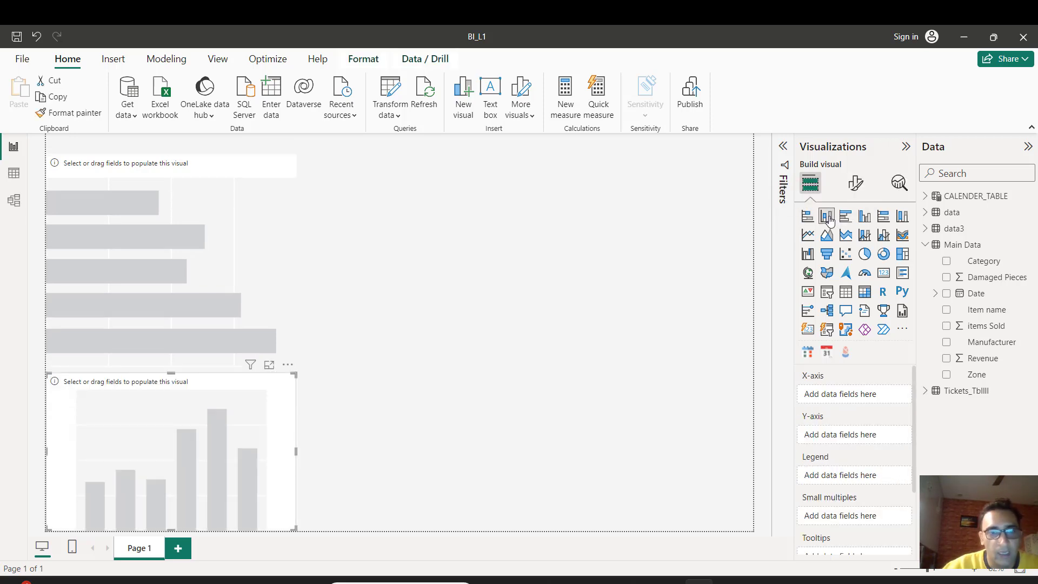
# Arrange the two charts side by side along the page's upper edge, enlarging the column chart and widening and nudging the bar chart rightward
pyautogui.moveTo(214, 452); pyautogui.dragTo(574, 228)
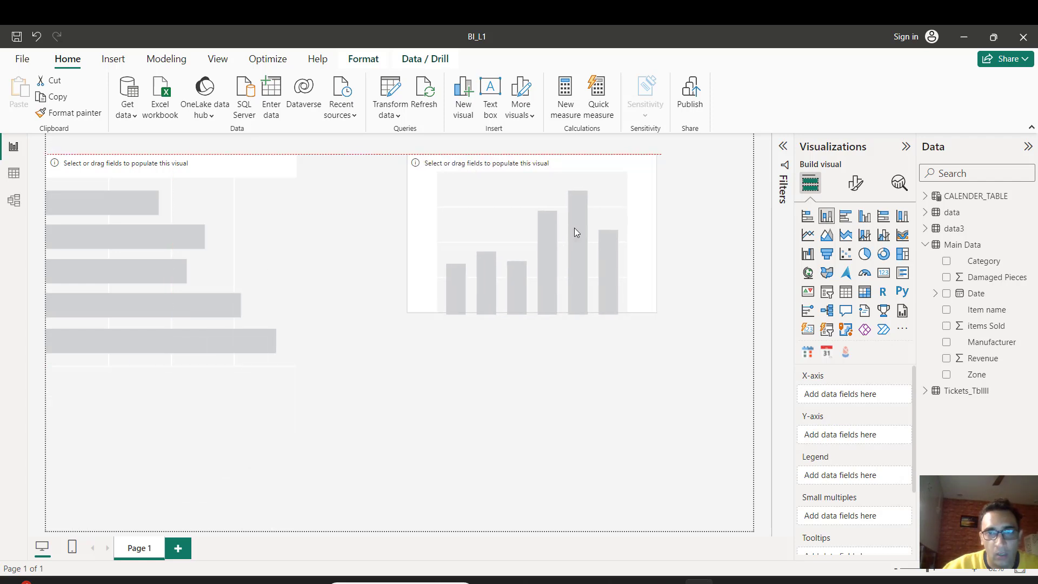
pyautogui.moveTo(656, 311); pyautogui.dragTo(731, 352)
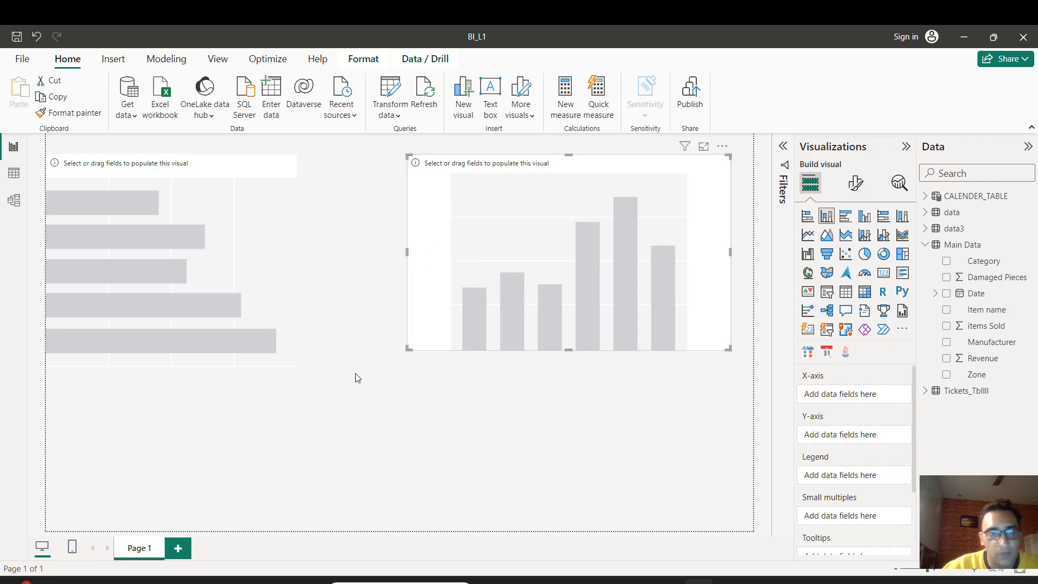
pyautogui.click(215, 265)
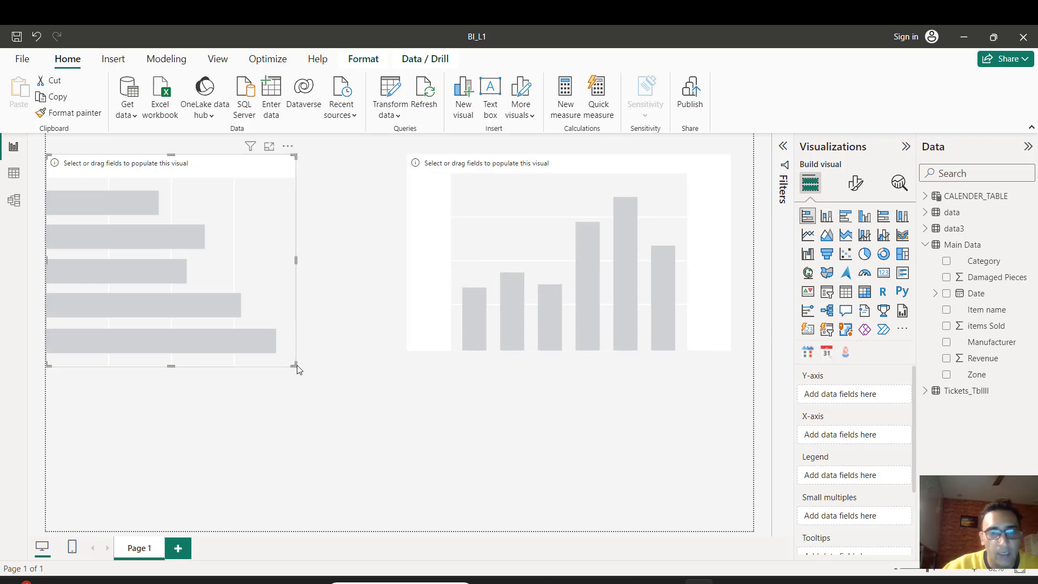
pyautogui.moveTo(296, 367); pyautogui.dragTo(338, 367)
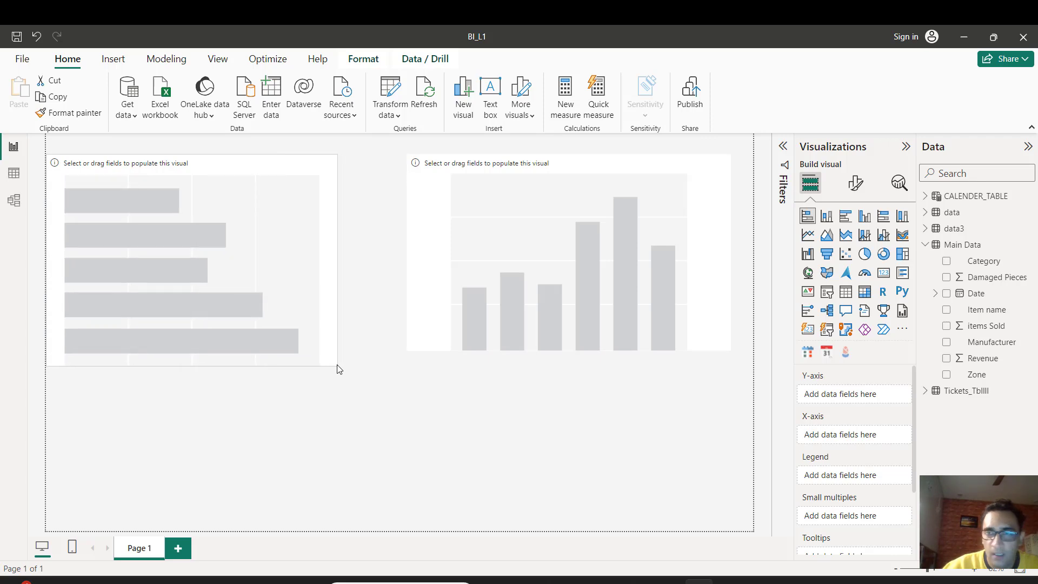
pyautogui.click(559, 424)
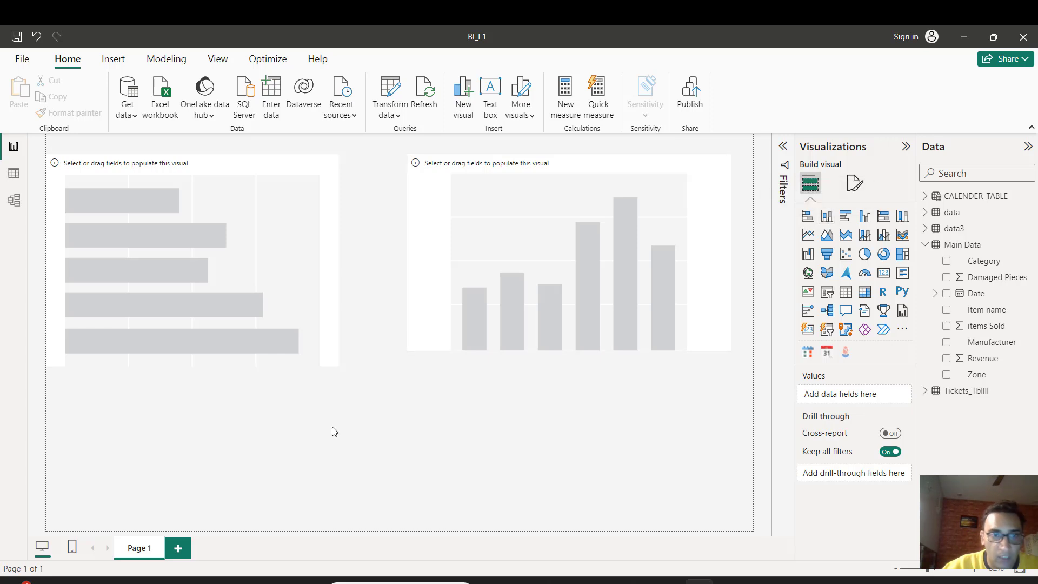
pyautogui.click(249, 166)
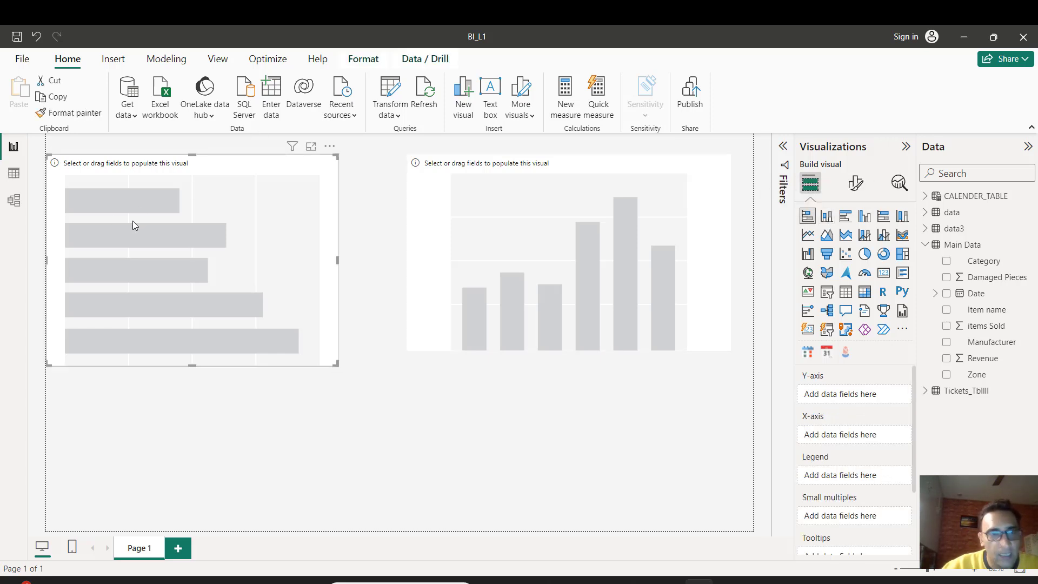
pyautogui.moveTo(212, 164); pyautogui.dragTo(223, 164)
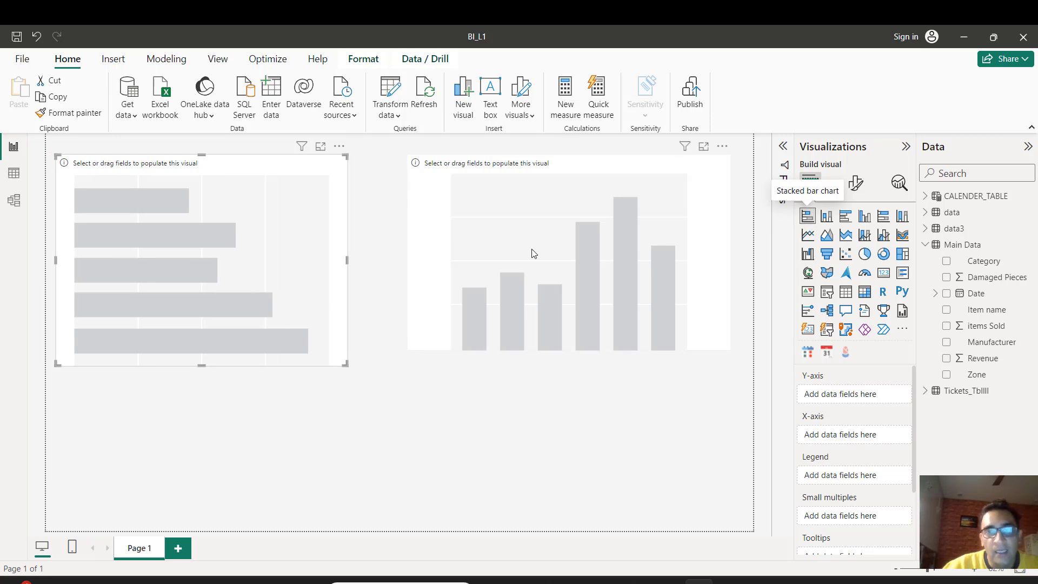
# Change the empty stacked column chart into a stacked bar chart and select the original bar chart
pyautogui.click(580, 170)
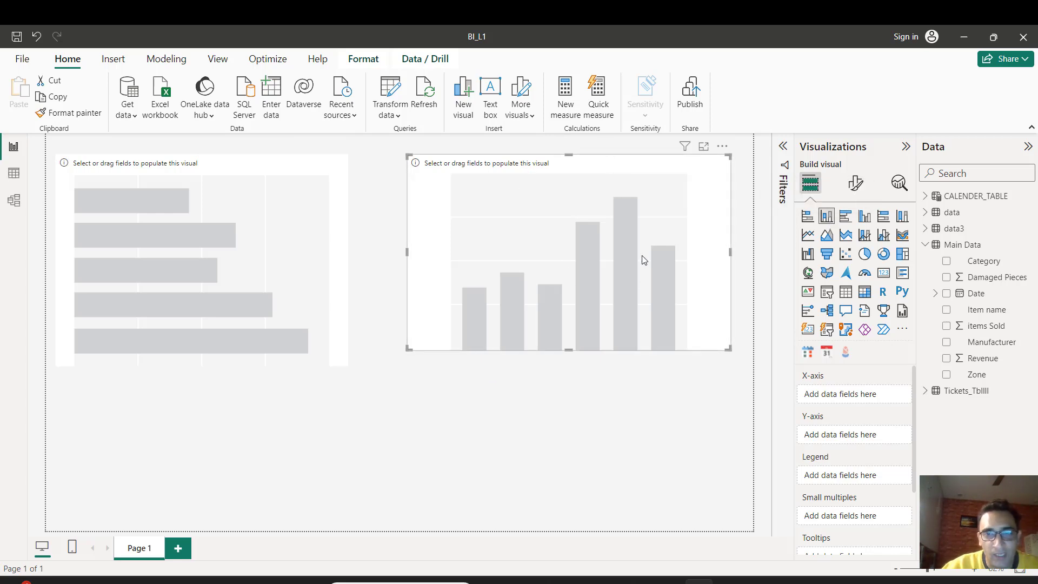
pyautogui.click(807, 217)
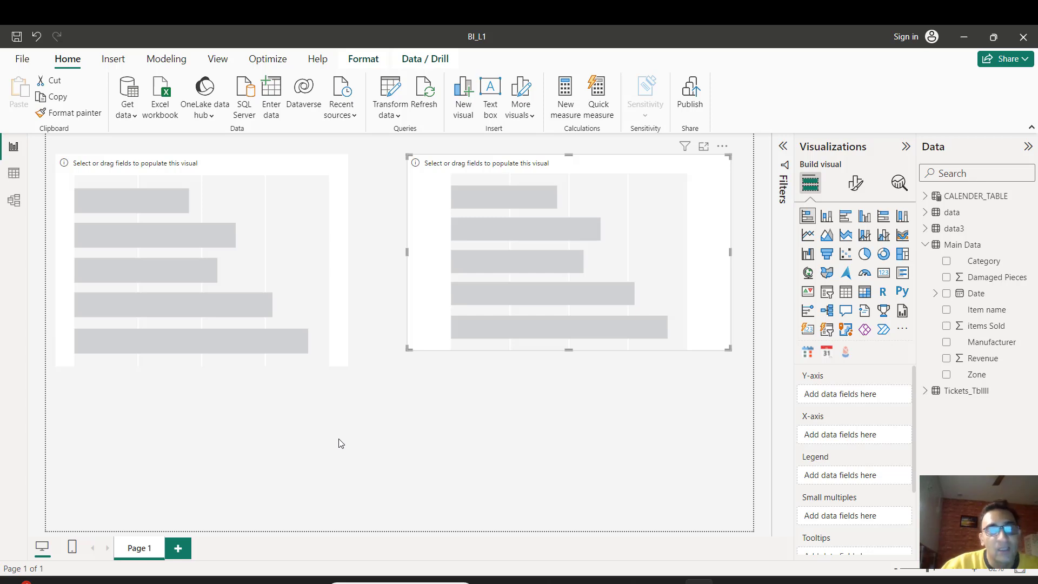
pyautogui.click(247, 172)
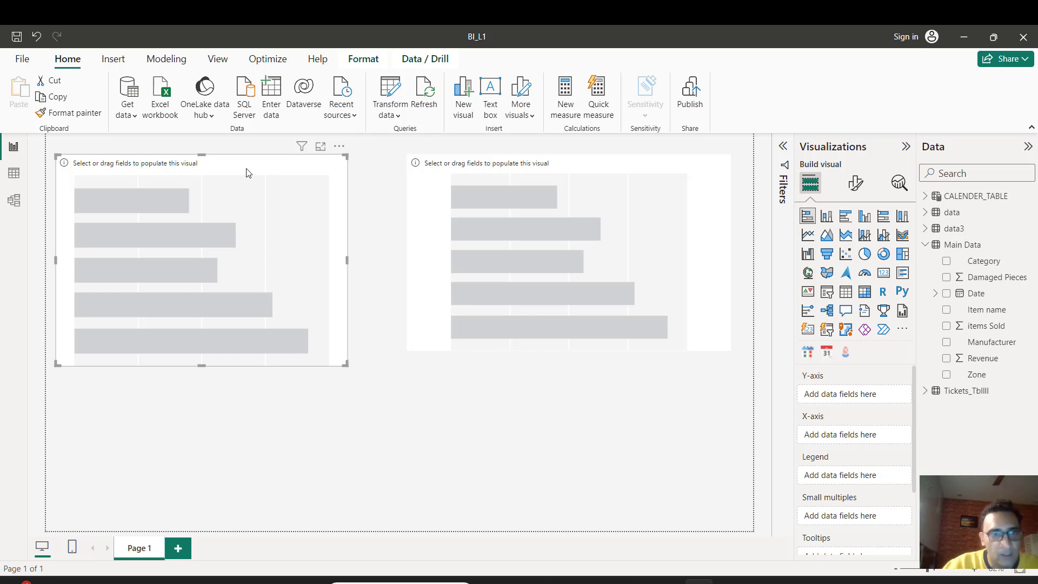
# Show Main Data in Table view and widen its Date column so the full dates fit
pyautogui.click(14, 173)
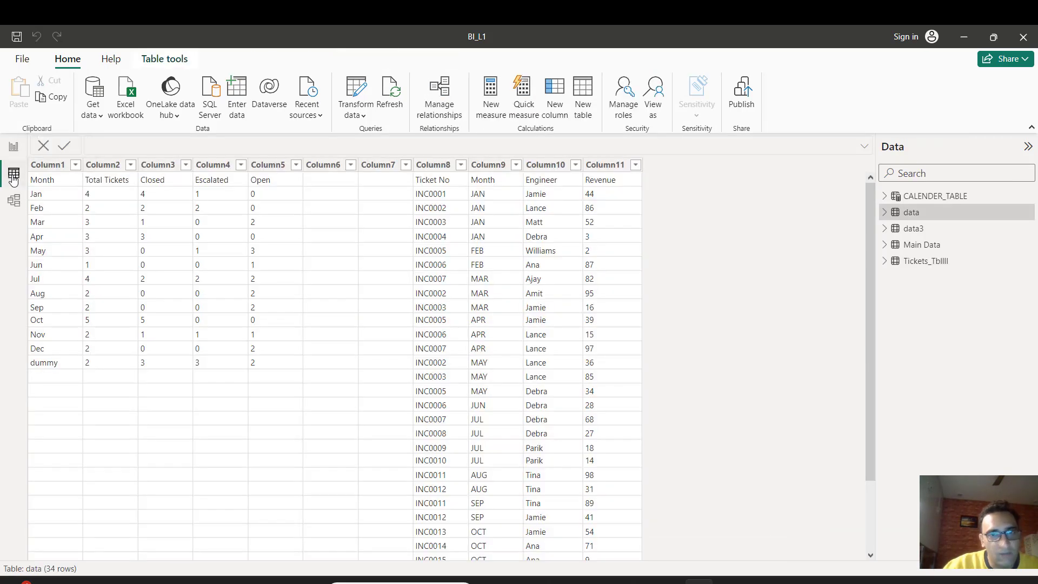
pyautogui.click(914, 249)
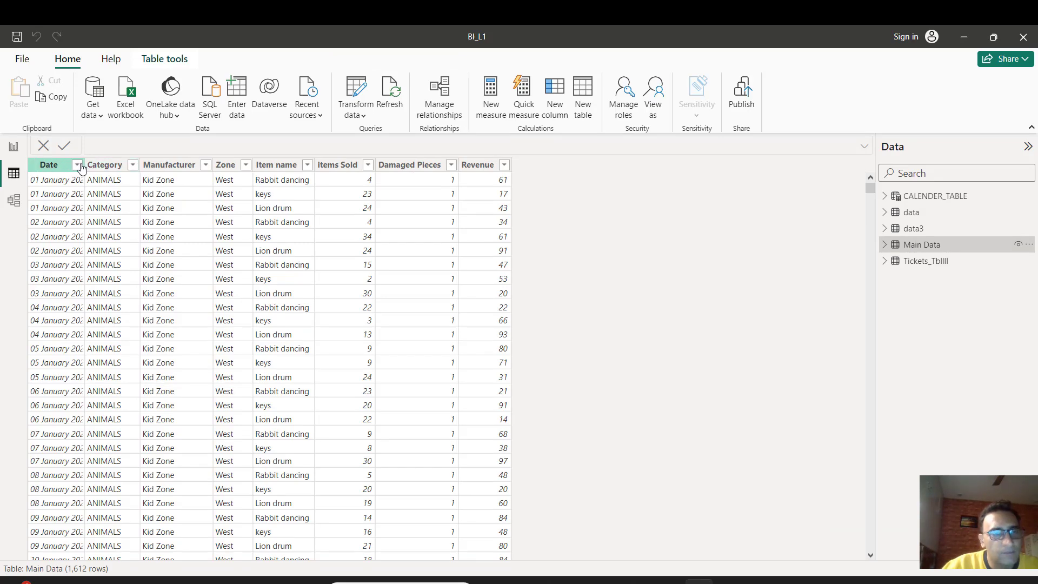
pyautogui.moveTo(80, 164); pyautogui.dragTo(103, 165)
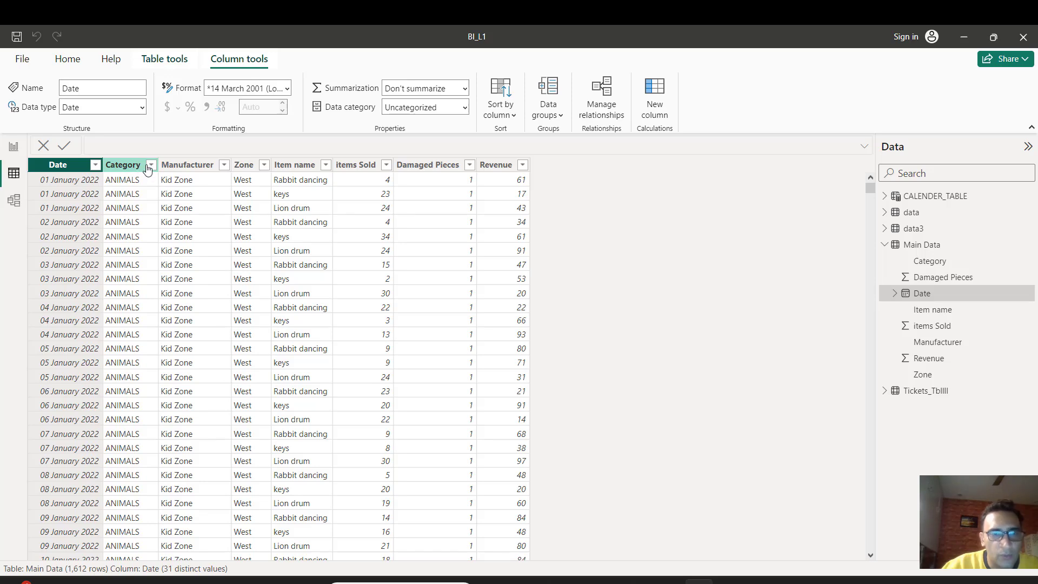
# Examine the filter values of Manufacturer, Category and Item name in Main Data, and its items Sold, Damaged Pieces and Revenue columns
pyautogui.click(224, 165)
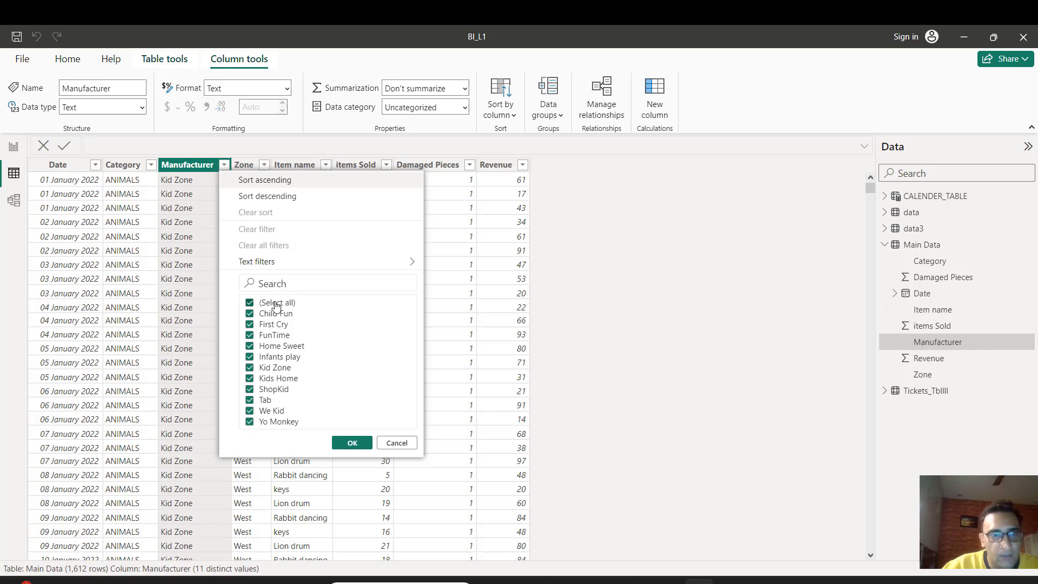
pyautogui.click(396, 443)
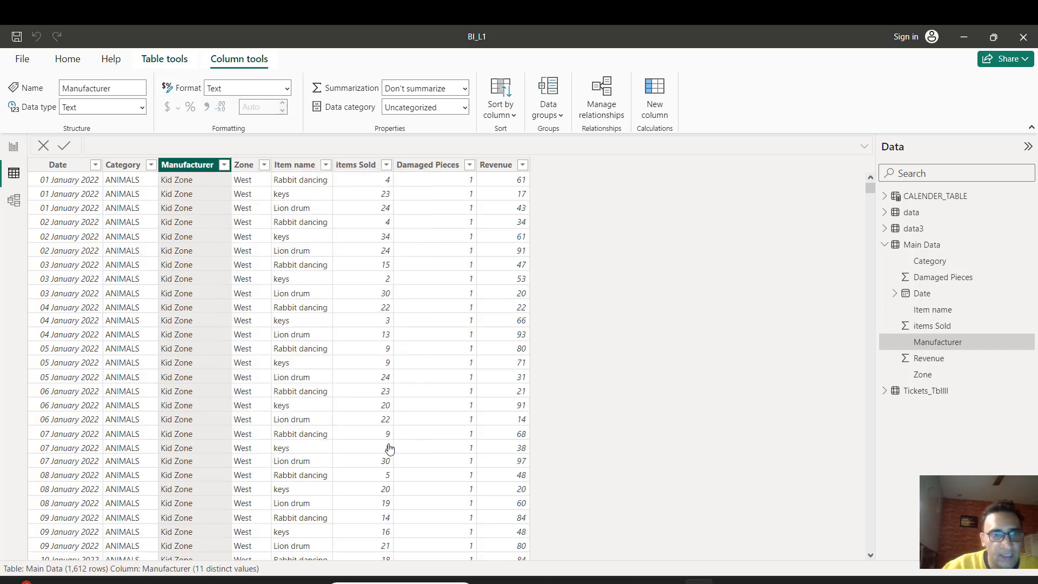
pyautogui.click(224, 165)
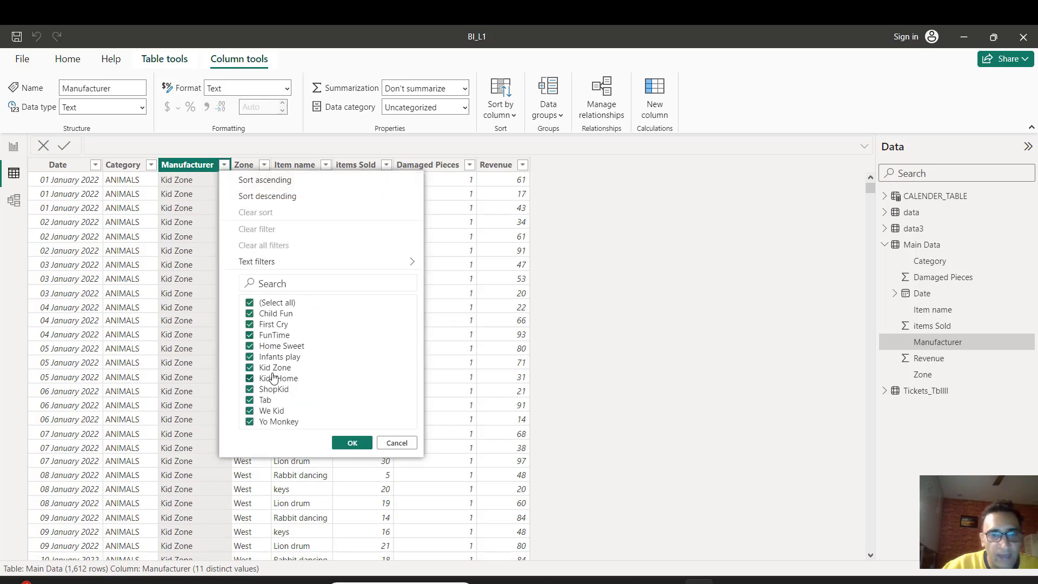
pyautogui.click(398, 443)
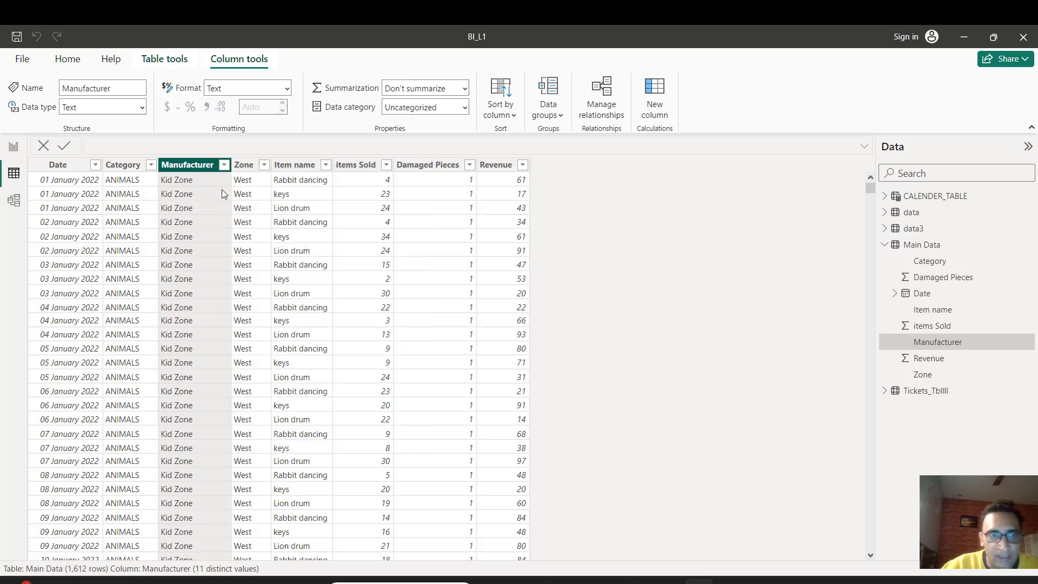
pyautogui.click(152, 165)
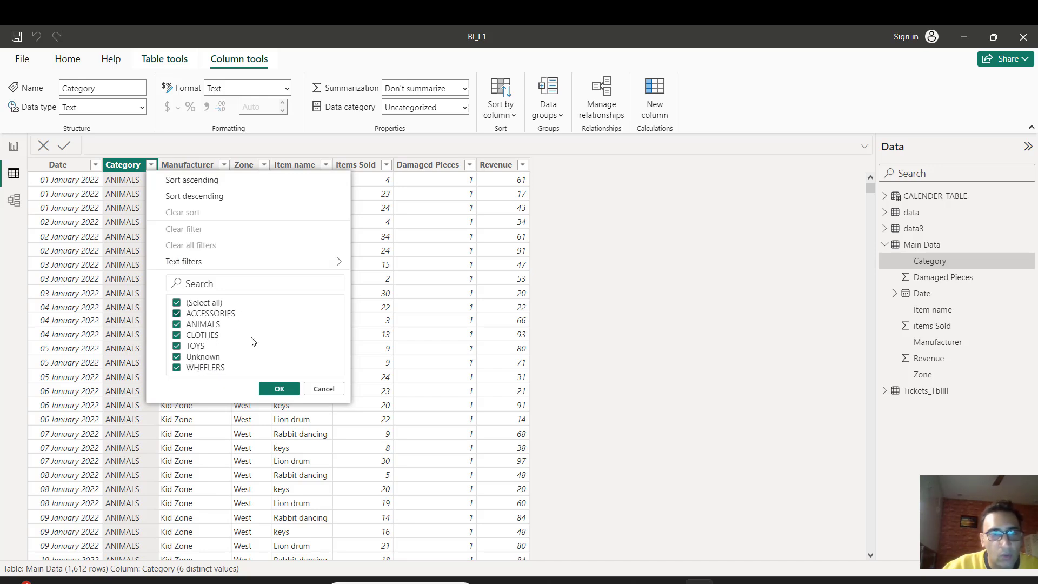
pyautogui.click(325, 390)
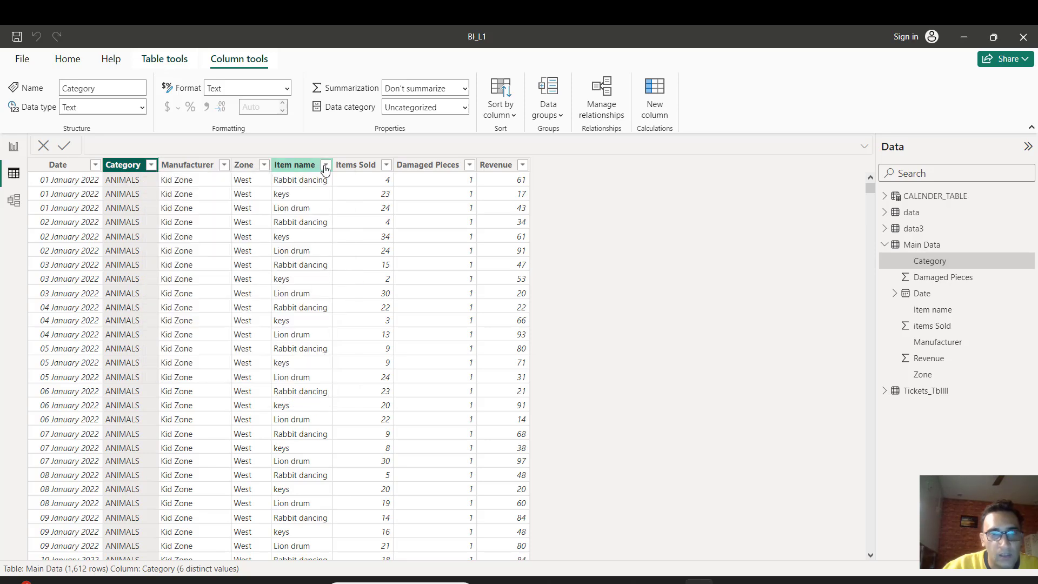
pyautogui.click(325, 165)
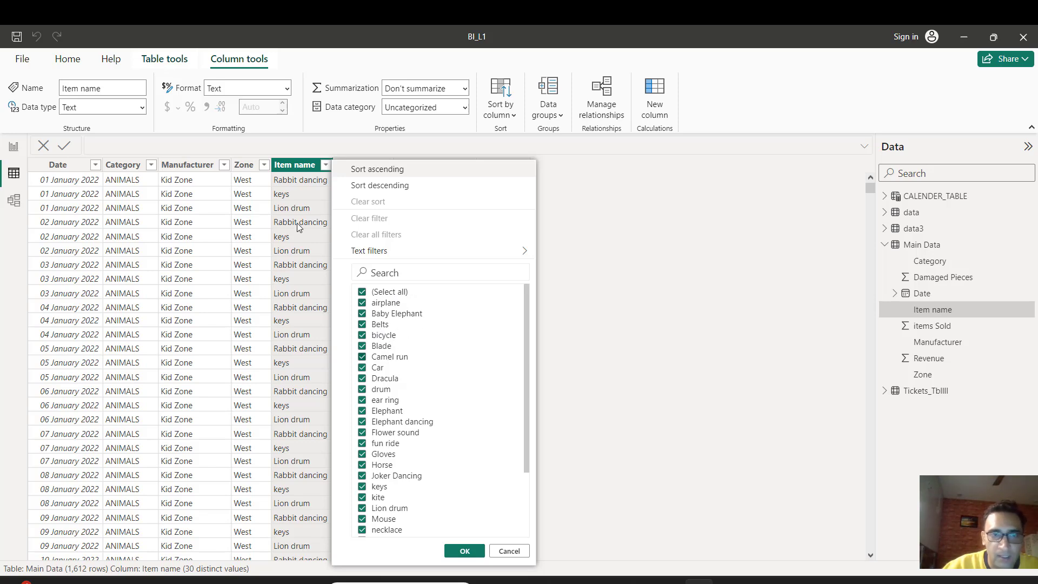
pyautogui.click(124, 165)
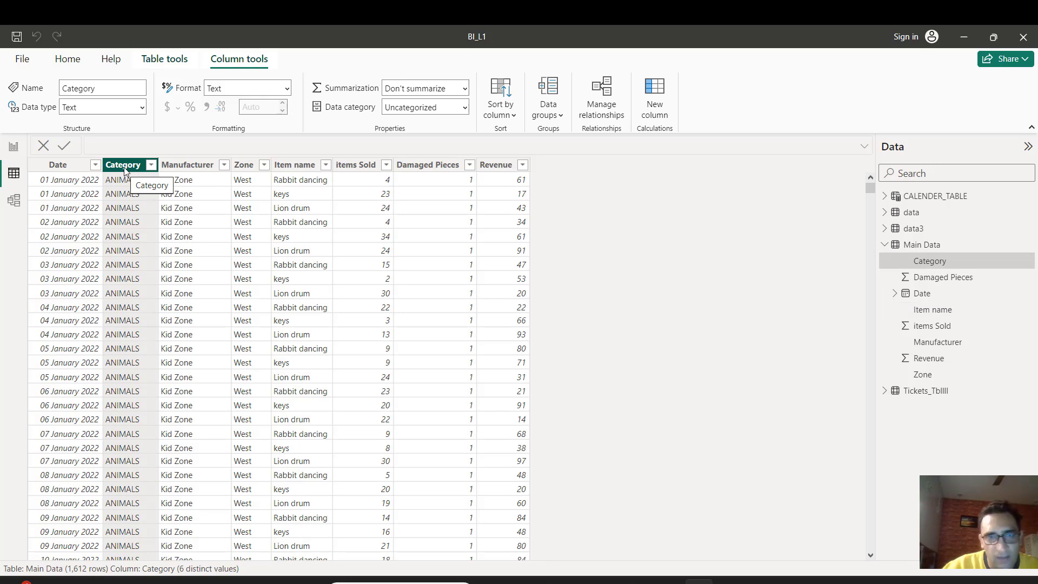
pyautogui.click(359, 166)
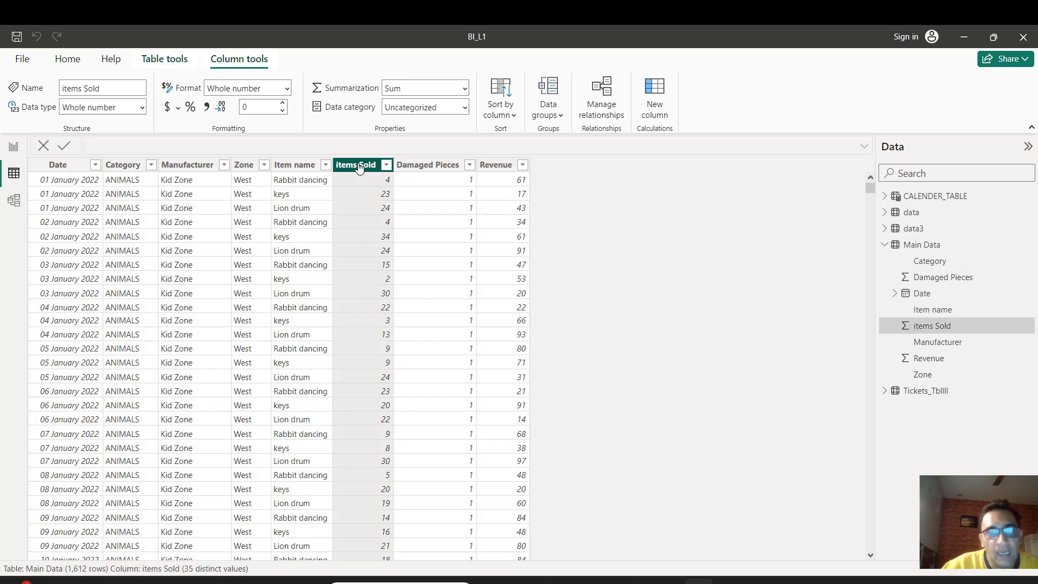
pyautogui.click(427, 165)
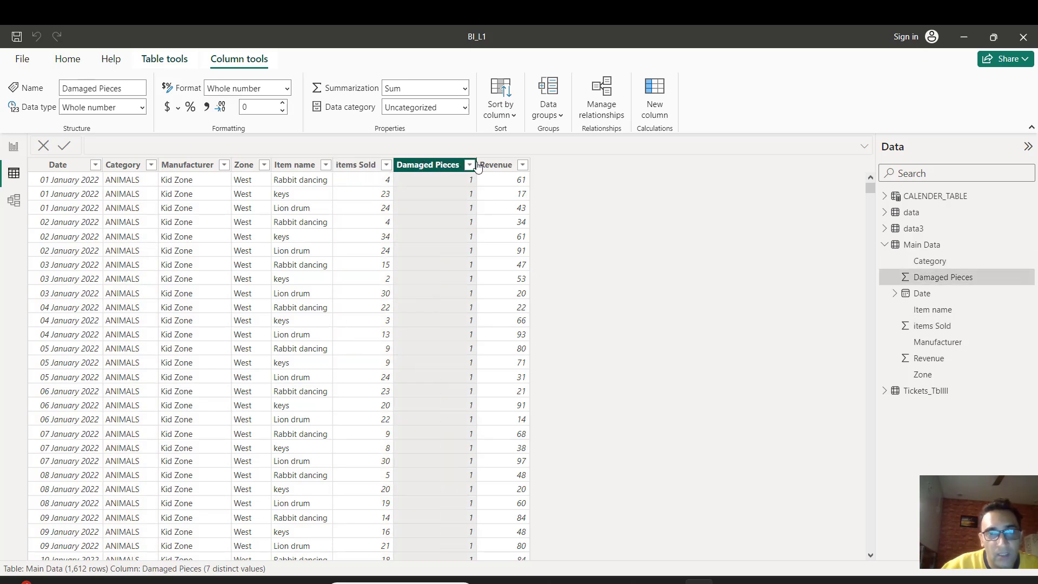
pyautogui.click(496, 166)
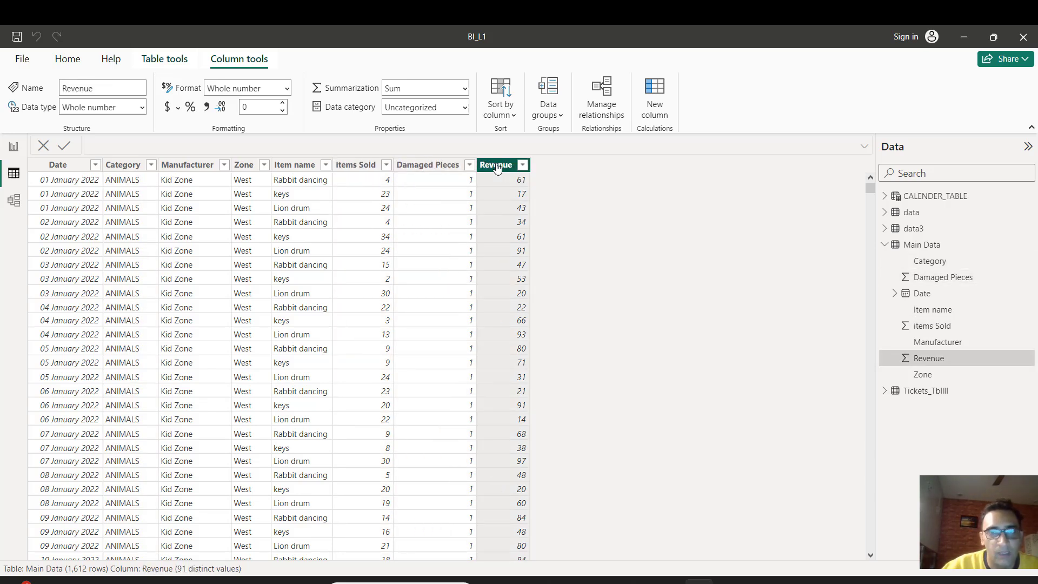
pyautogui.click(357, 166)
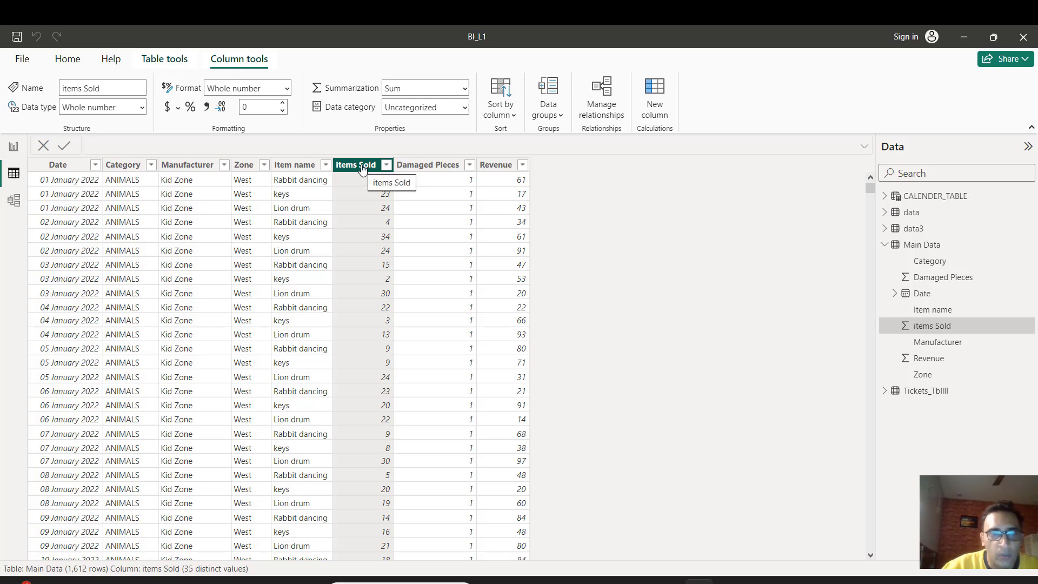
# Add a text box below the first chart in Report view reading "Q1. CATEGORY WISE ITEMS SOLD (TOYS)" and make its text bold
pyautogui.click(13, 153)
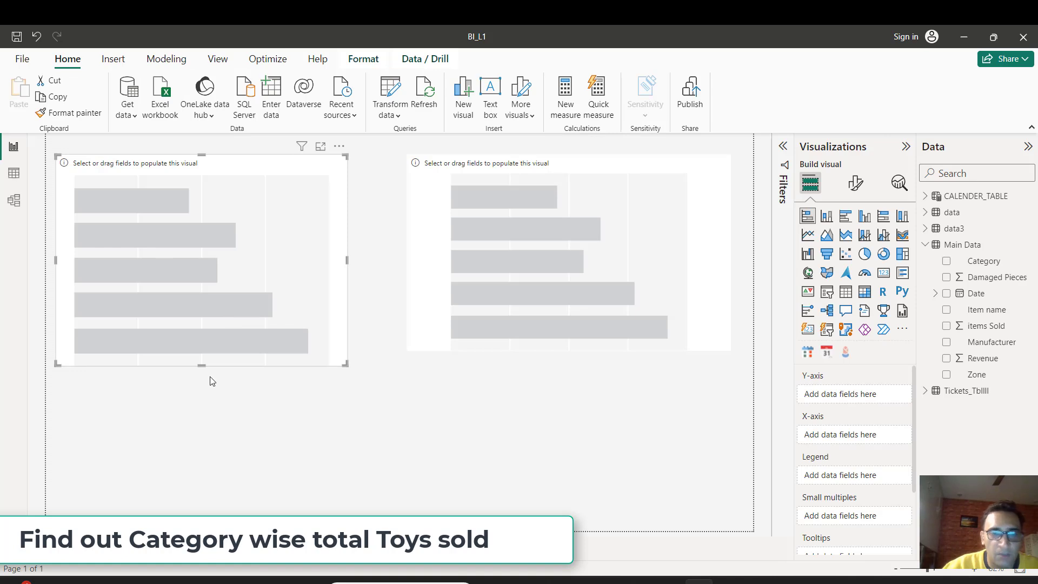
pyautogui.click(194, 410)
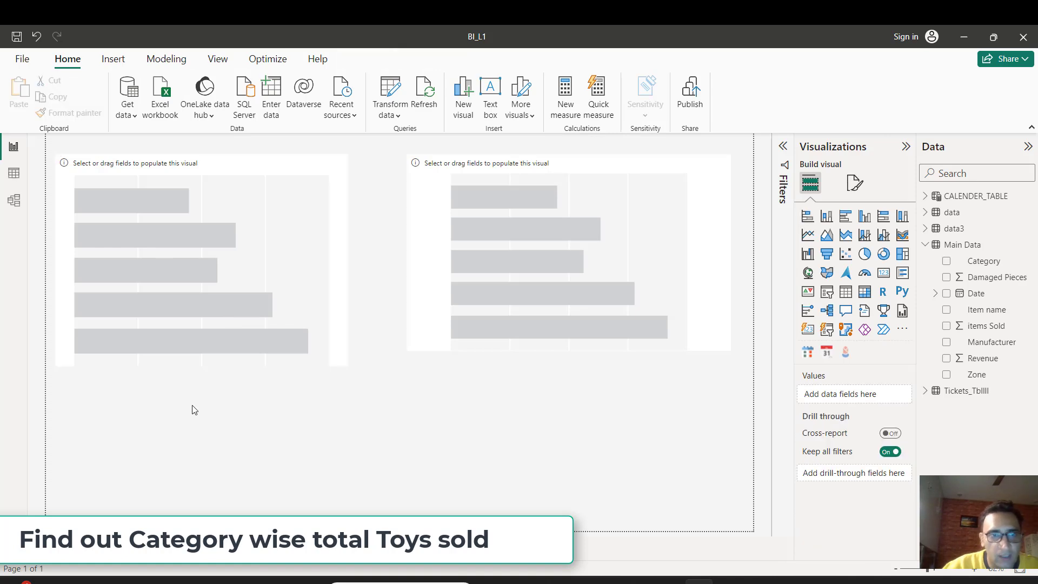
pyautogui.click(119, 58)
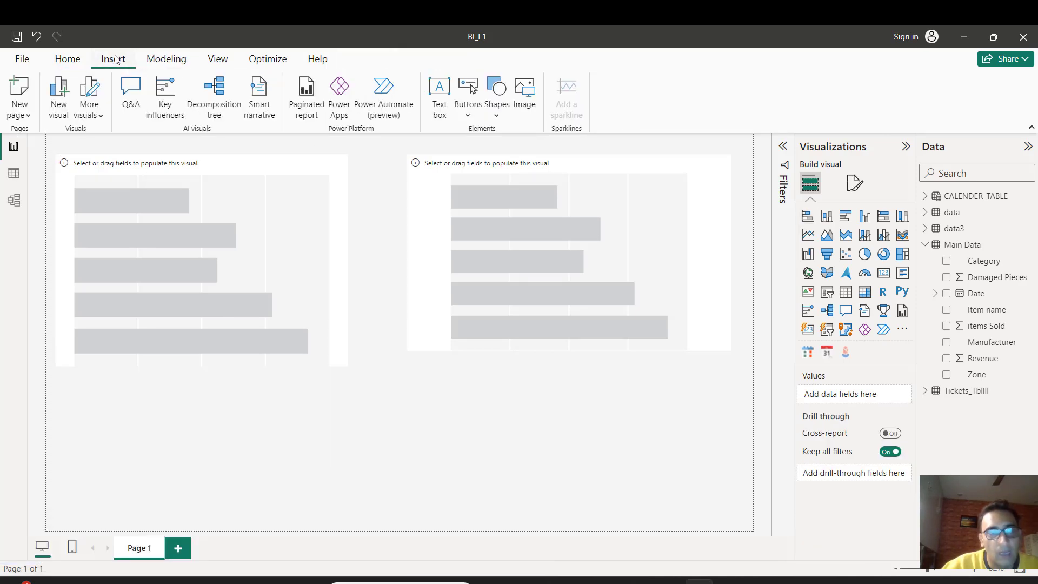
pyautogui.click(441, 98)
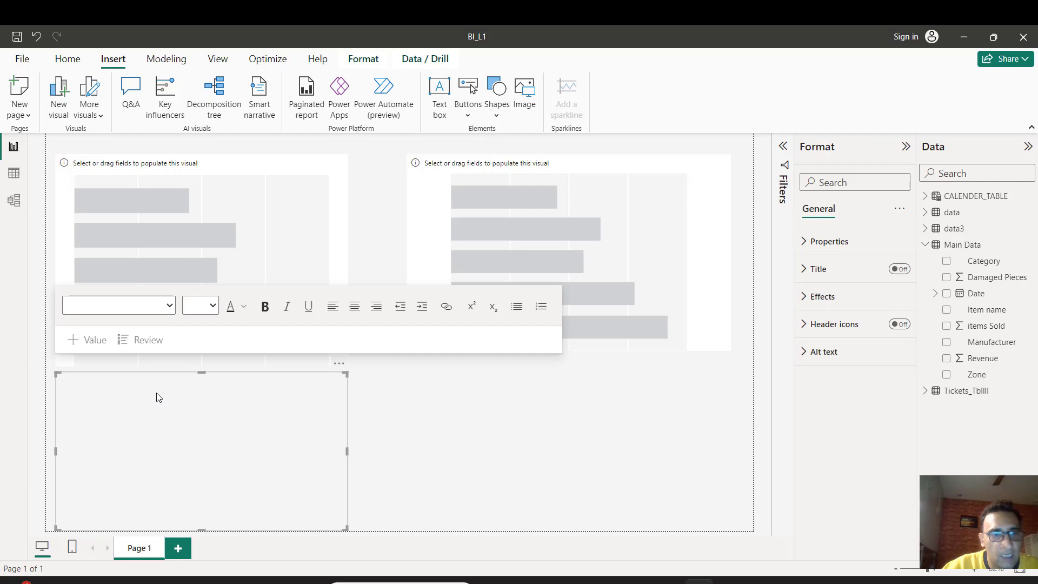
pyautogui.click(112, 398)
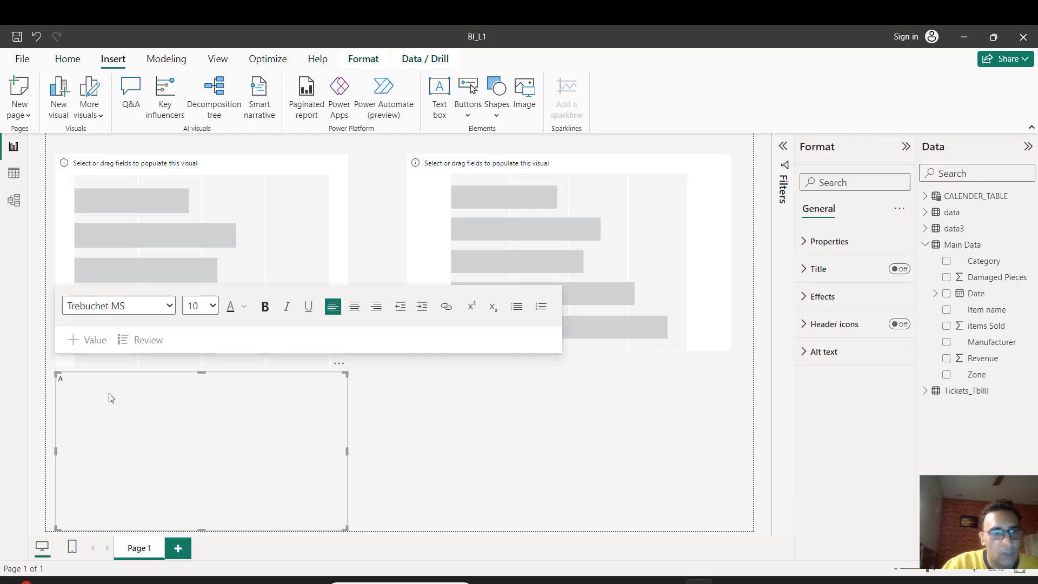
pyautogui.write('Q1..')
pyautogui.press('BackSpace')
pyautogui.write('CATEGO')
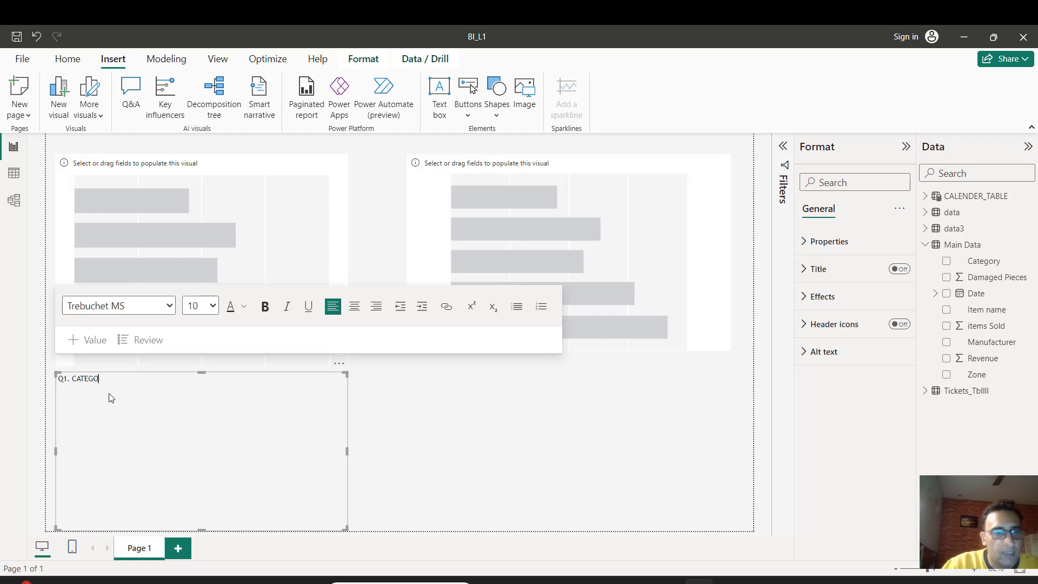
pyautogui.write('RY WISE ITEMS SAL')
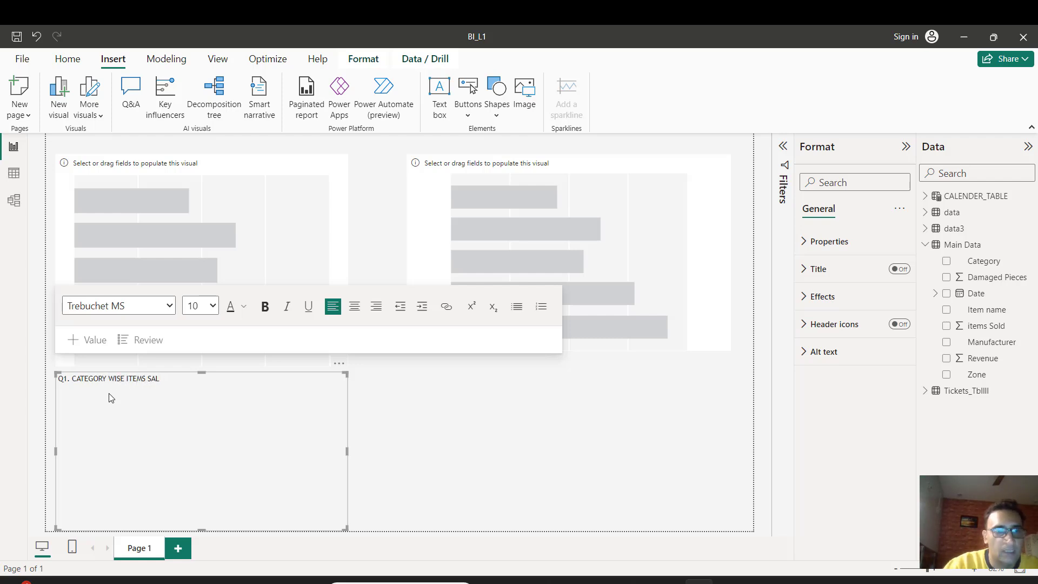
pyautogui.write('E (TOYS')
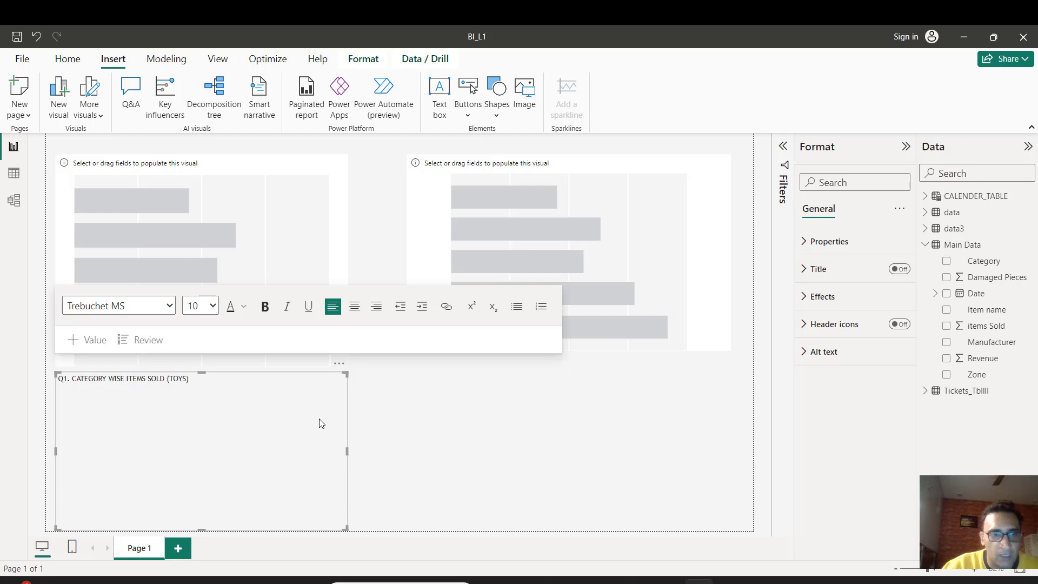
pyautogui.hotkey('ctrl', 'a')
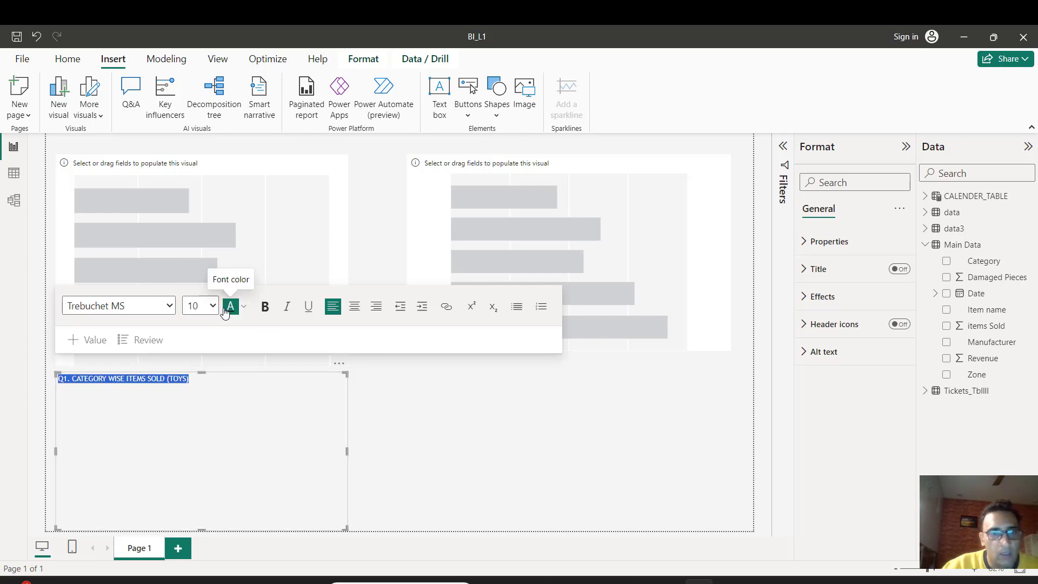
pyautogui.click(262, 309)
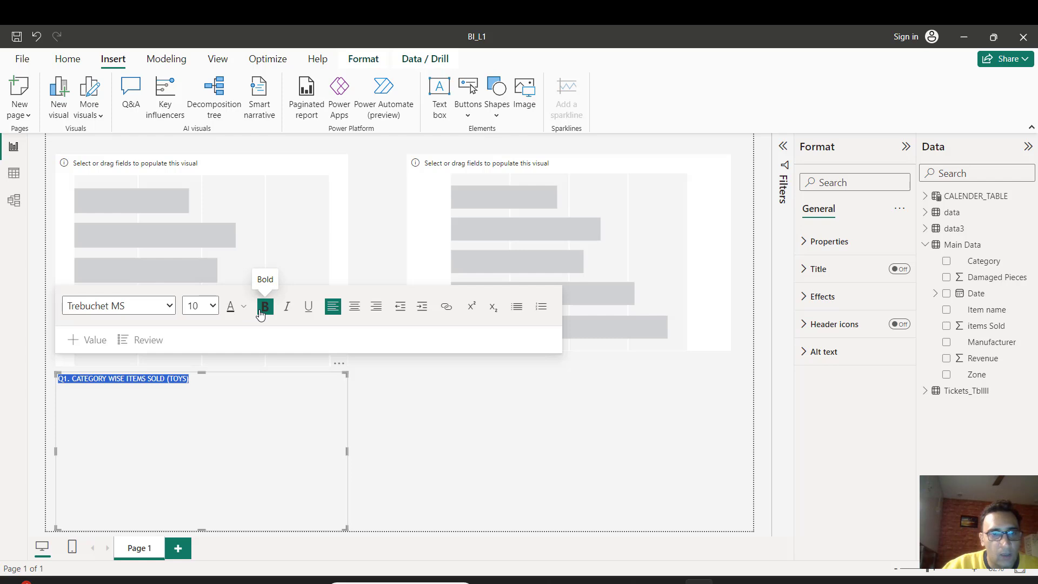
# Set the Q1 question text to size 20 and shrink its text box to fit the text on two lines
pyautogui.click(214, 306)
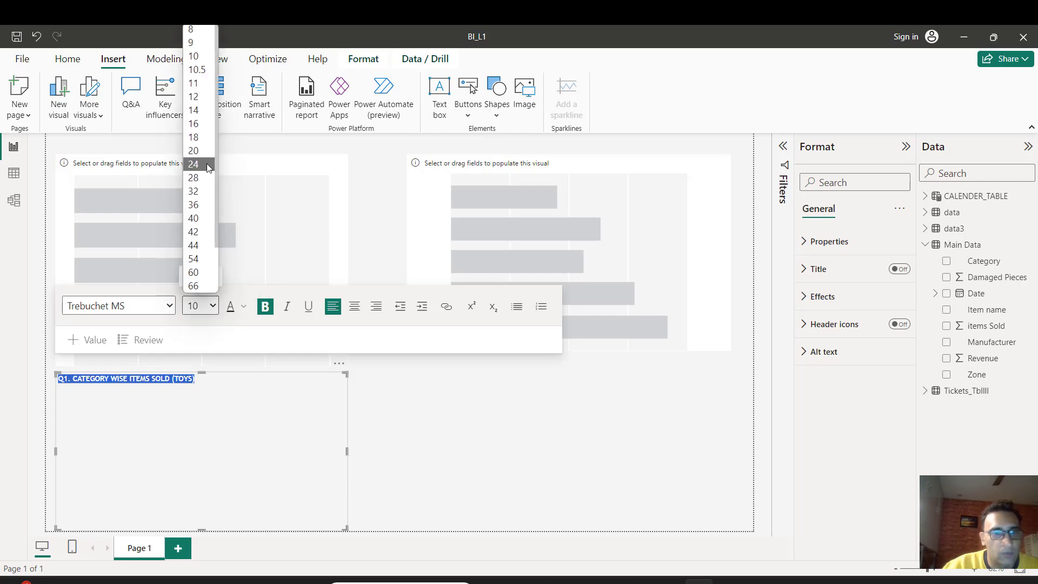
pyautogui.click(201, 151)
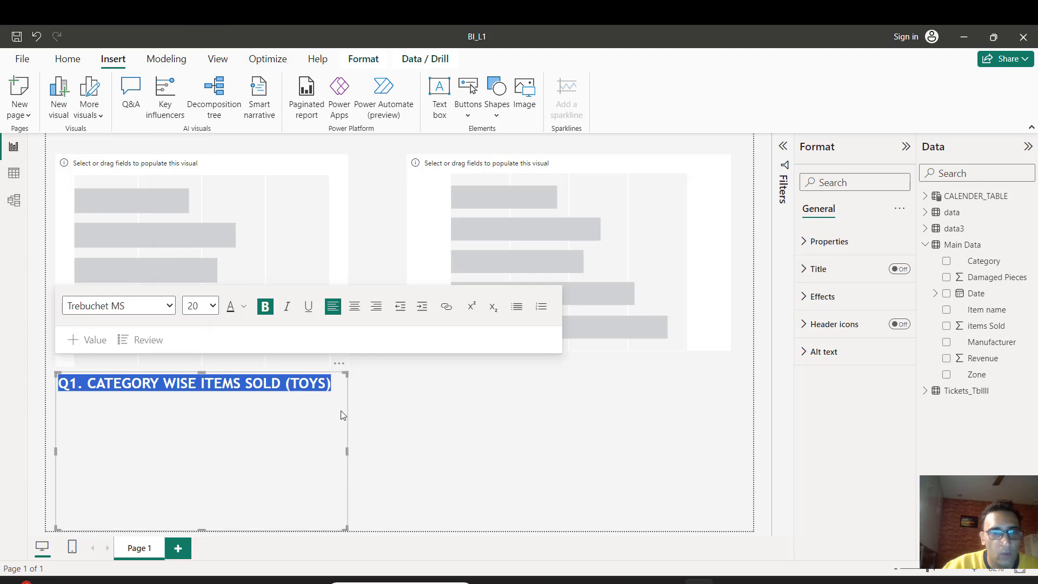
pyautogui.click(442, 420)
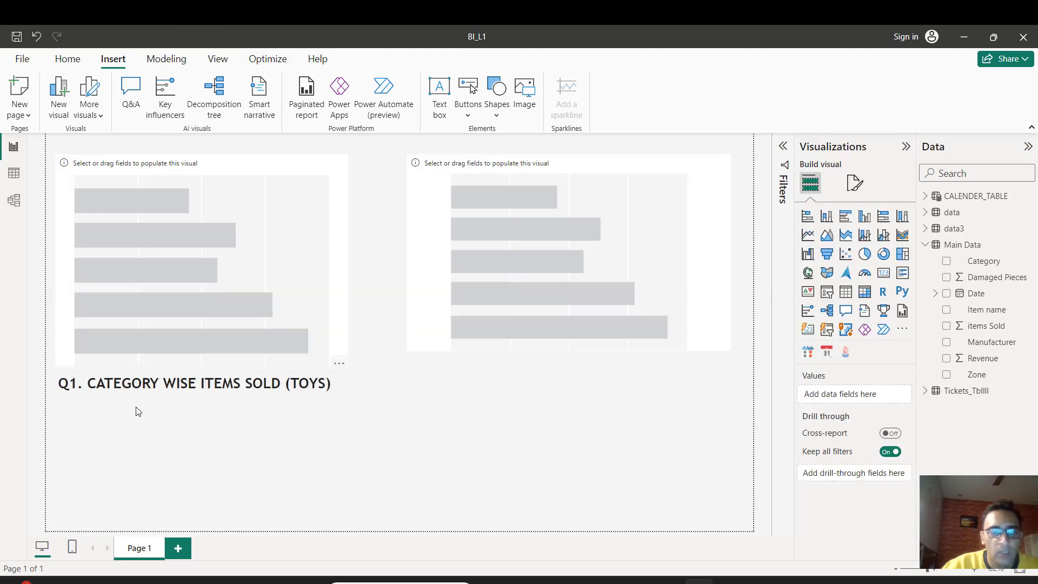
pyautogui.click(192, 425)
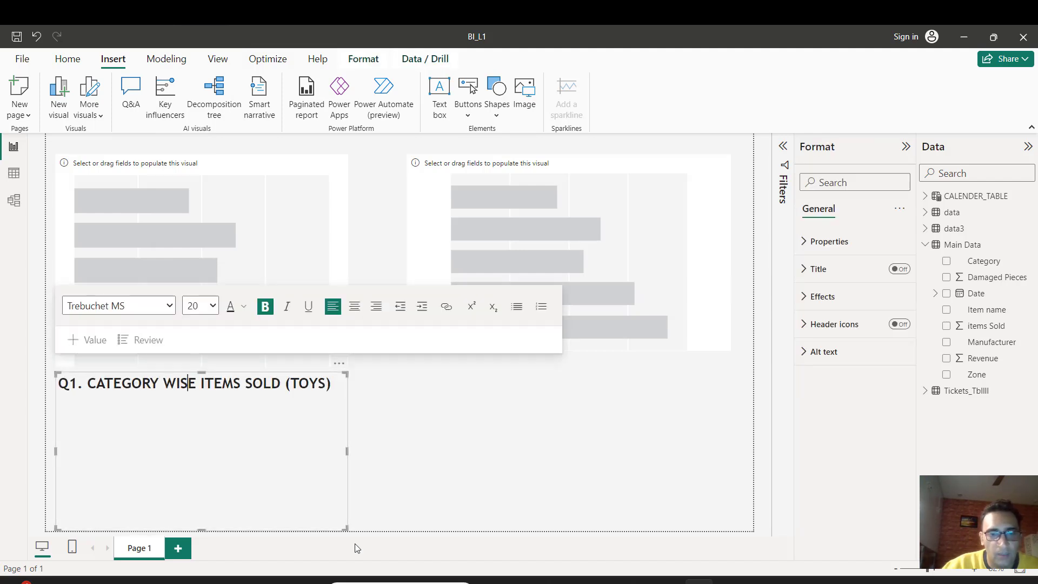
pyautogui.moveTo(345, 528); pyautogui.dragTo(287, 409)
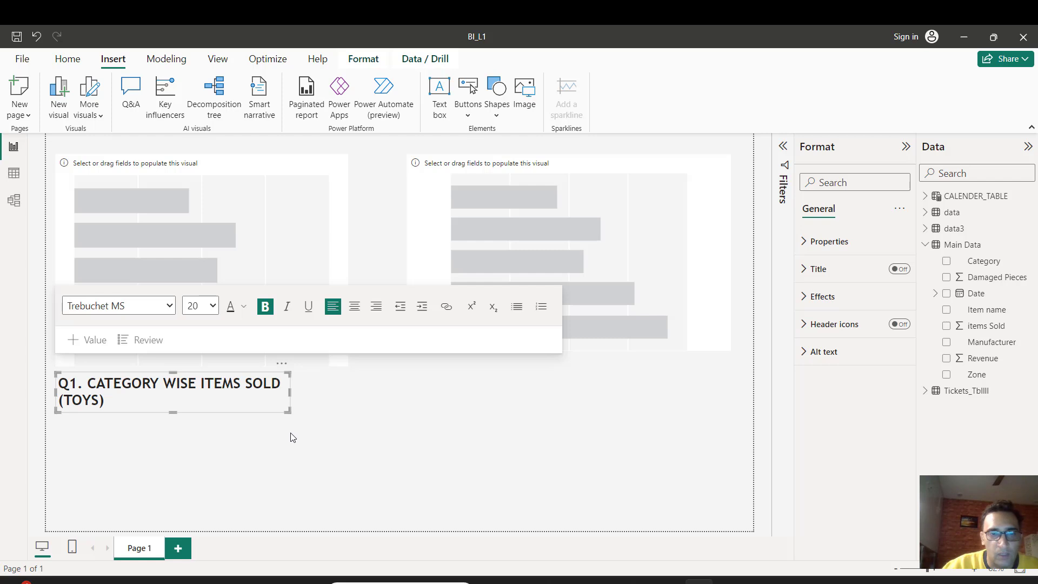
pyautogui.click(273, 471)
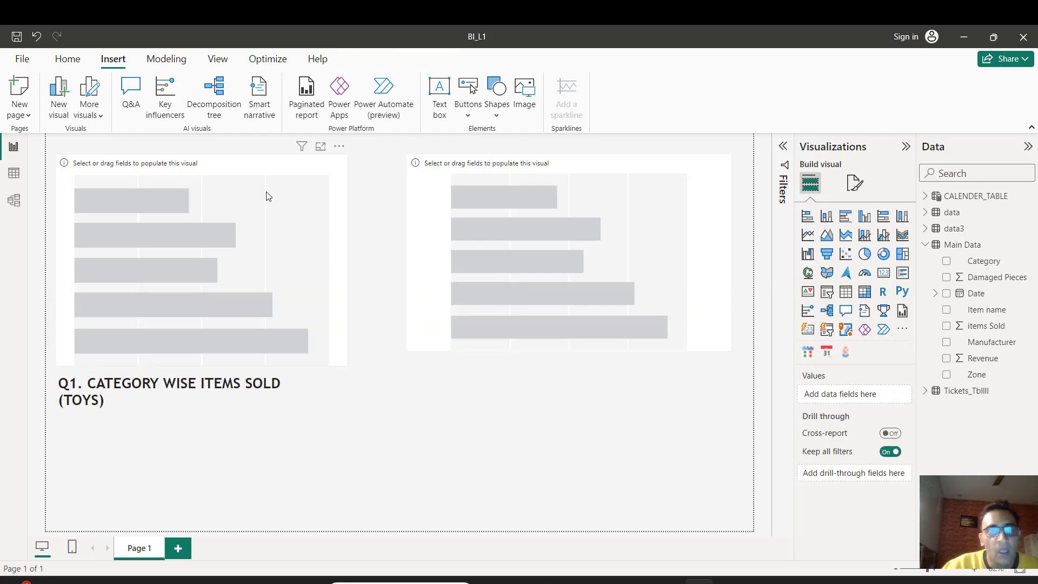
# Select the empty first bar chart and Main Data, and switch to Chapter1_Intro to VBA.xlsm in Excel to add a new worksheet
pyautogui.click(251, 180)
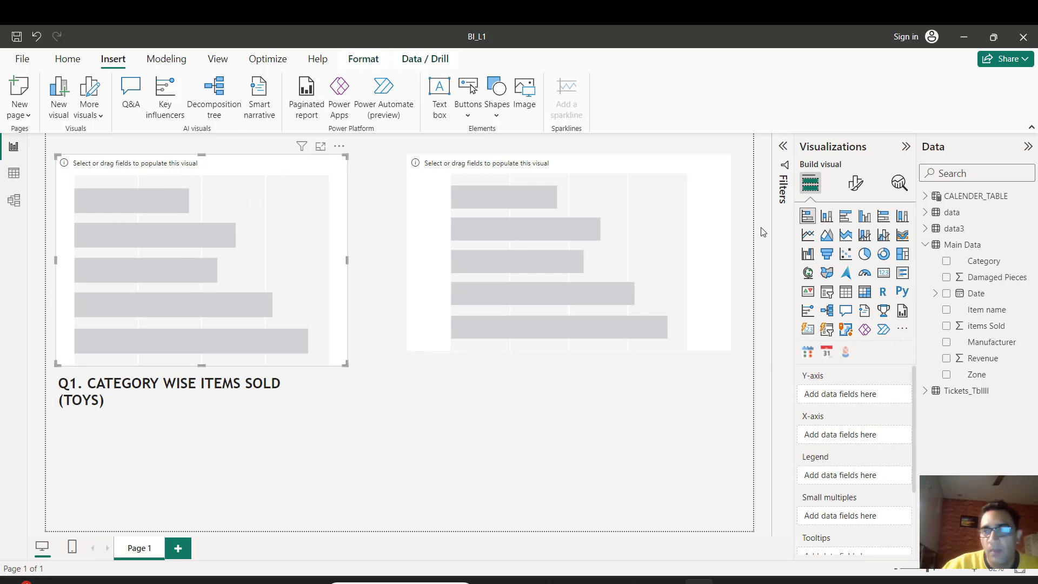
pyautogui.click(966, 247)
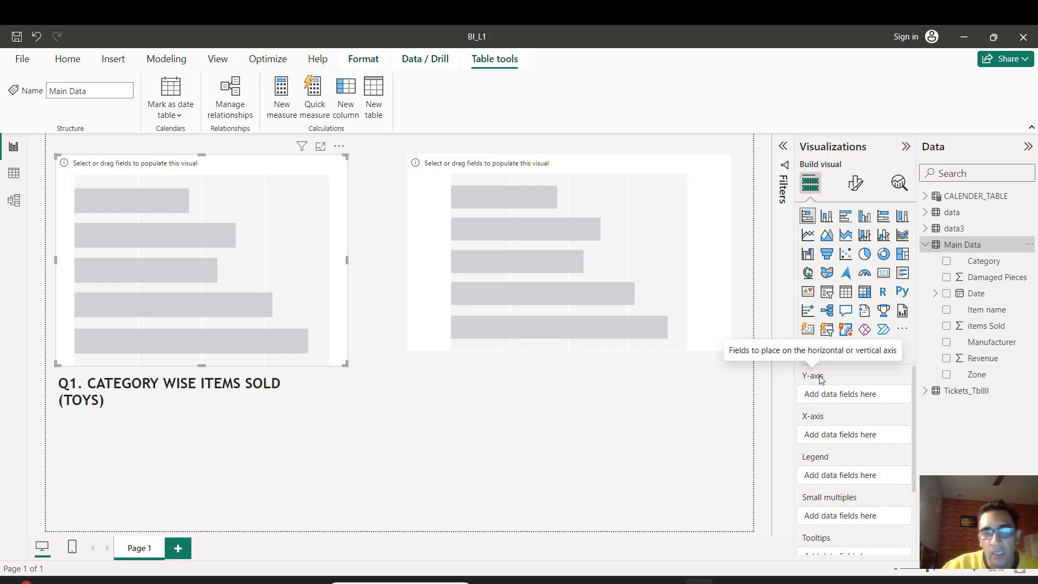
pyautogui.moveTo(579, 582)
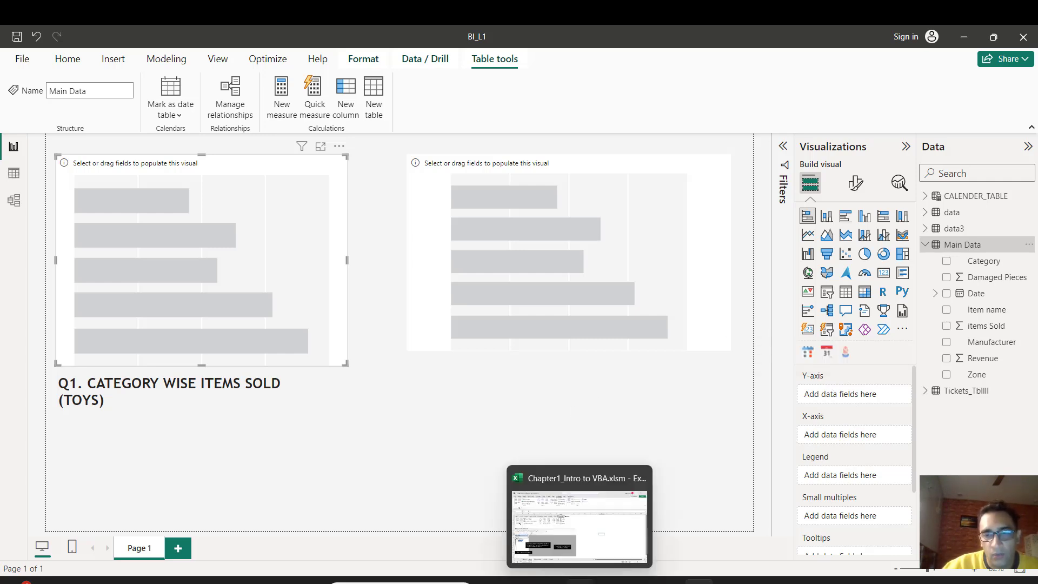
pyautogui.click(588, 512)
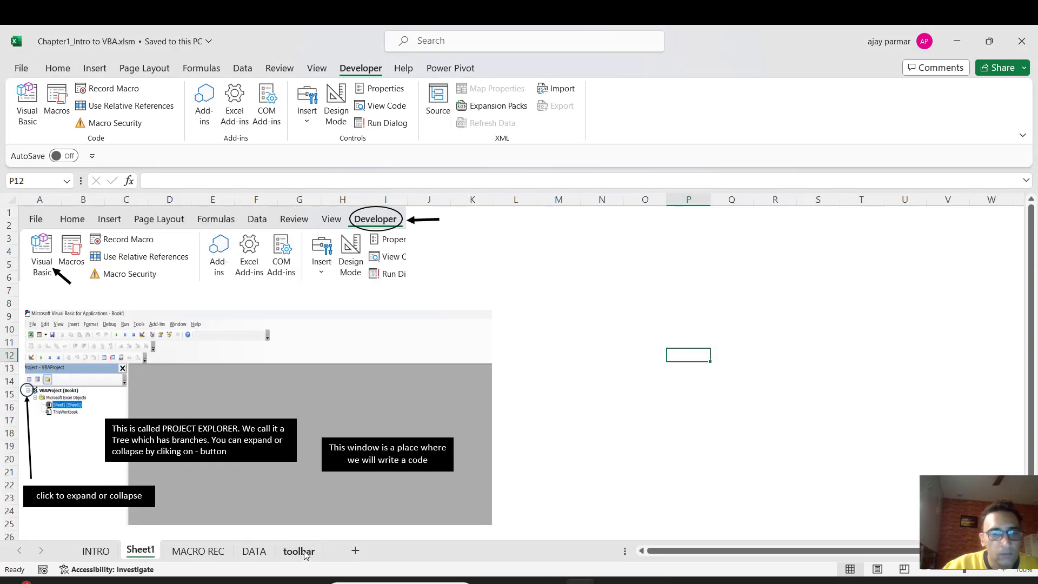
pyautogui.click(355, 551)
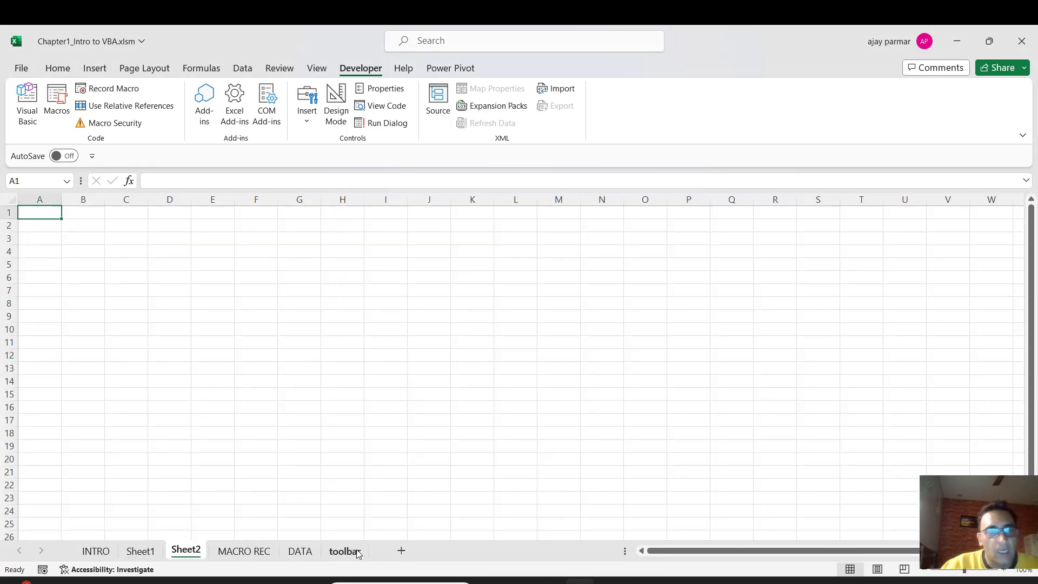
# Enter SDF, SF, SFDSDFS, SDF, S and FSADF in E3:E8, with the headers NAME in E2 and MARKS in F2
pyautogui.click(228, 238)
pyautogui.write('SDF')
pyautogui.press('Return')
pyautogui.write('SF')
pyautogui.press('Return')
pyautogui.write('SFDSDFS')
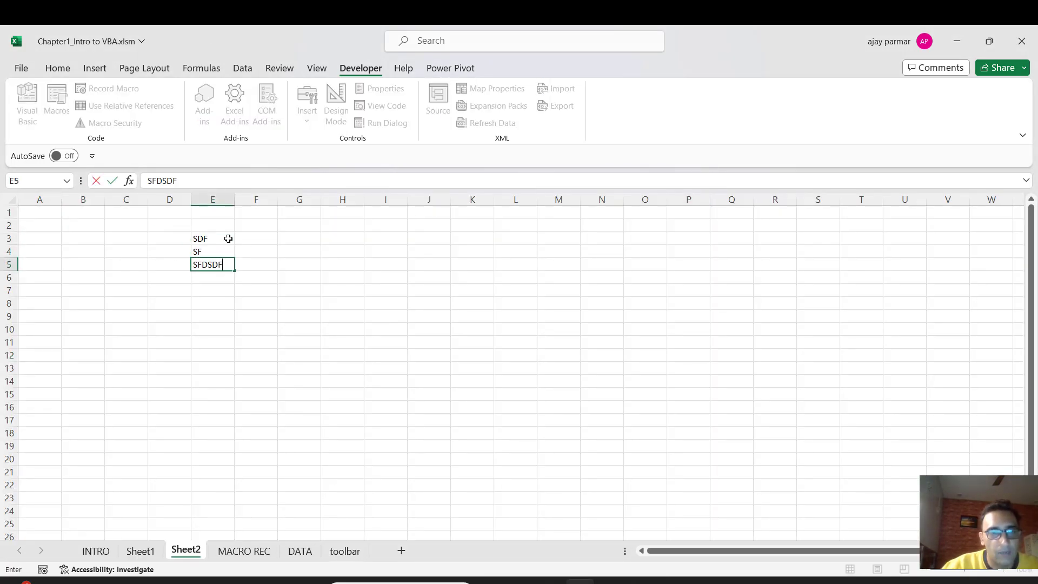
pyautogui.press('Return')
pyautogui.write('SDF')
pyautogui.press('Return')
pyautogui.write('S')
pyautogui.press('Return')
pyautogui.write('FSADF')
pyautogui.press('Return')
pyautogui.press('Up')
pyautogui.press('Up')
pyautogui.press('Up')
pyautogui.press('Up')
pyautogui.press('Up')
pyautogui.press('Up')
pyautogui.press('Up')
pyautogui.write('NAME')
pyautogui.press('Tab')
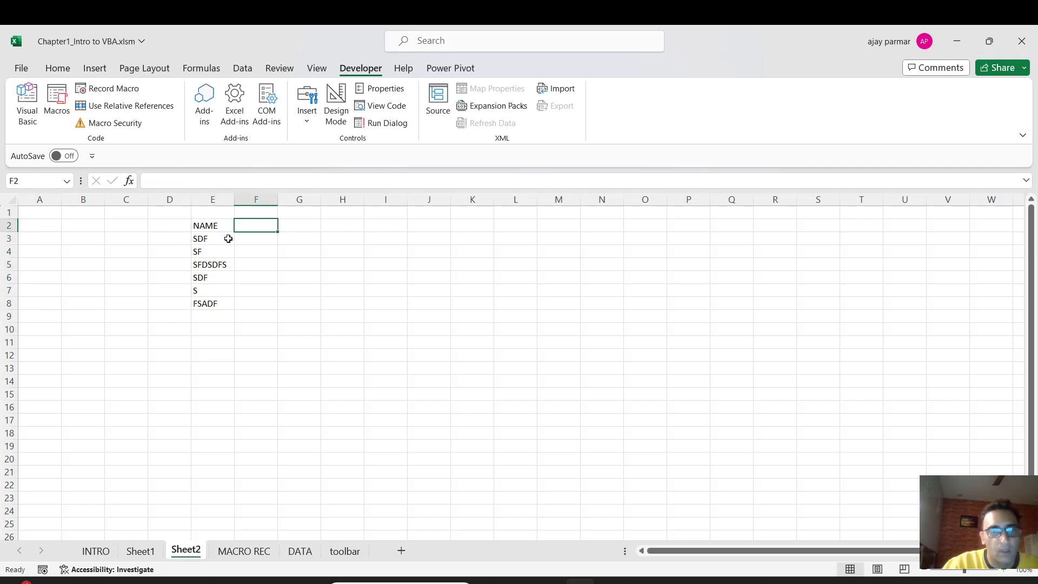
pyautogui.write('MARKS')
pyautogui.press('Return')
pyautogui.write('33')
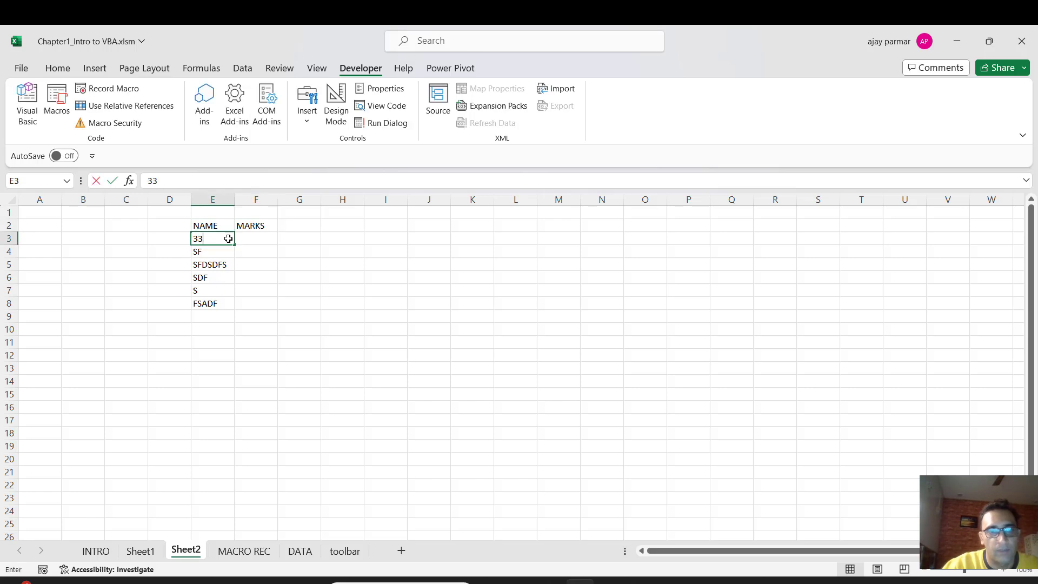
pyautogui.press('Escape')
pyautogui.press('Right')
pyautogui.write('RR')
pyautogui.press('Return')
pyautogui.write('RR')
pyautogui.press('Return')
pyautogui.write('RR')
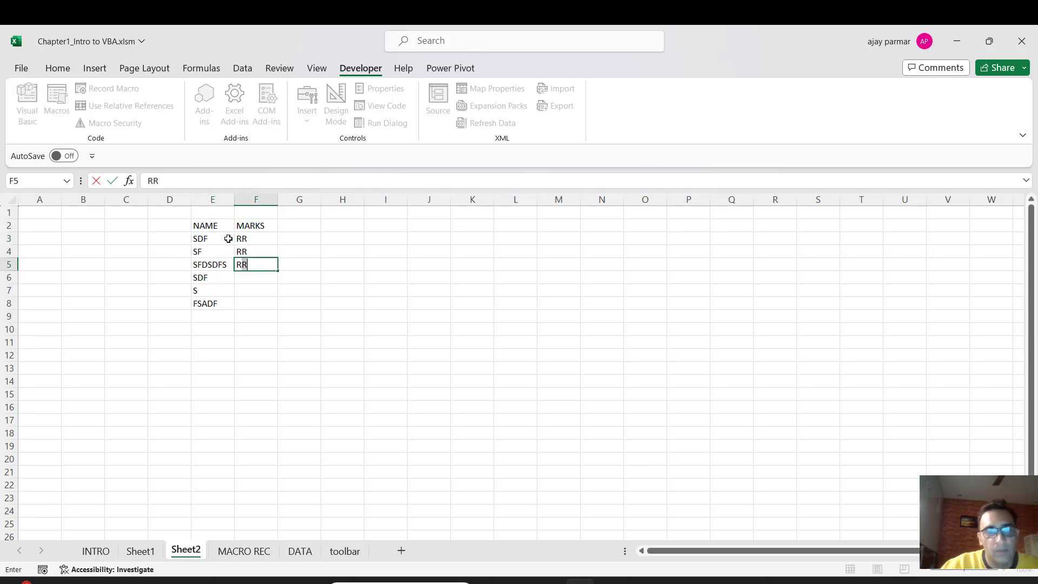
# Enter 44, 55, 66, 44, 33 and 33 in F3:F8 under MARKS
pyautogui.press('Up')
pyautogui.press('Up')
pyautogui.write('44')
pyautogui.press('Return')
pyautogui.write('55')
pyautogui.press('Return')
pyautogui.write('66')
pyautogui.press('Return')
pyautogui.write('44')
pyautogui.press('Return')
pyautogui.write('33')
pyautogui.press('Return')
pyautogui.write('33')
pyautogui.press('Return')
# Insert a 2-D clustered bar chart of the NAME and MARKS data and place it beside the table, starting near row 2
pyautogui.press('Up')
pyautogui.press('Up')
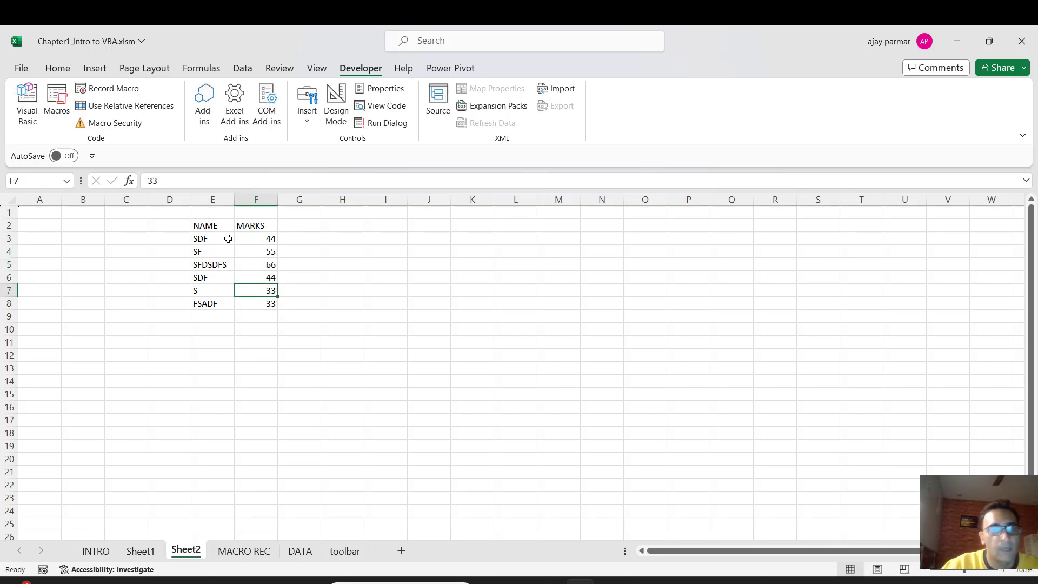
pyautogui.click(94, 70)
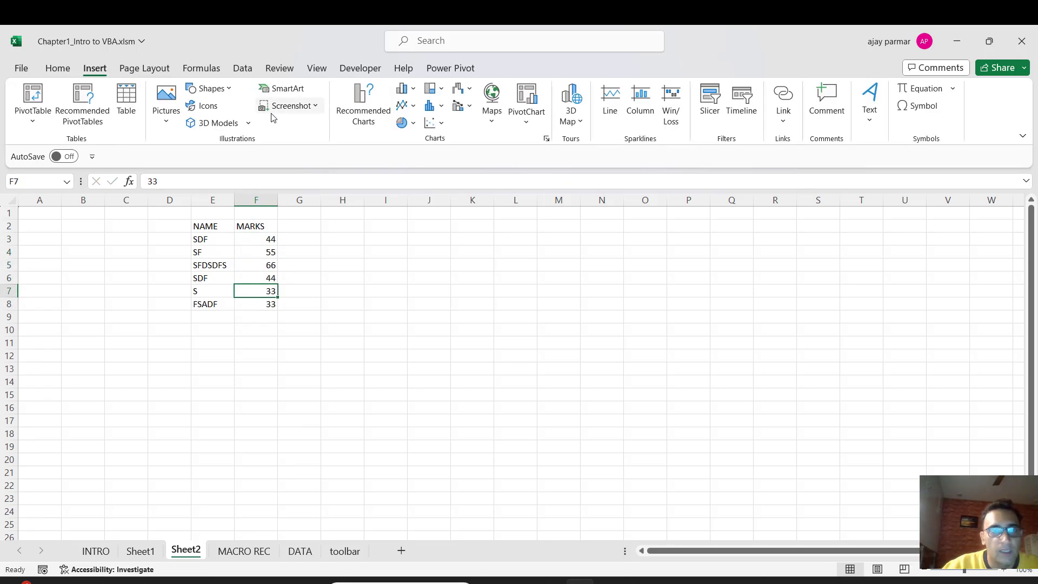
pyautogui.click(405, 89)
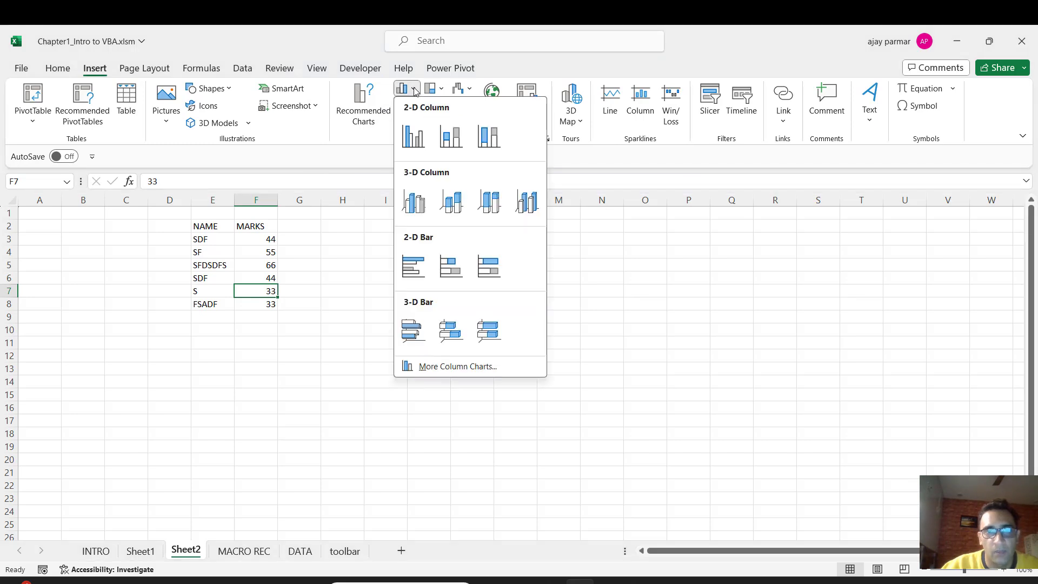
pyautogui.click(413, 266)
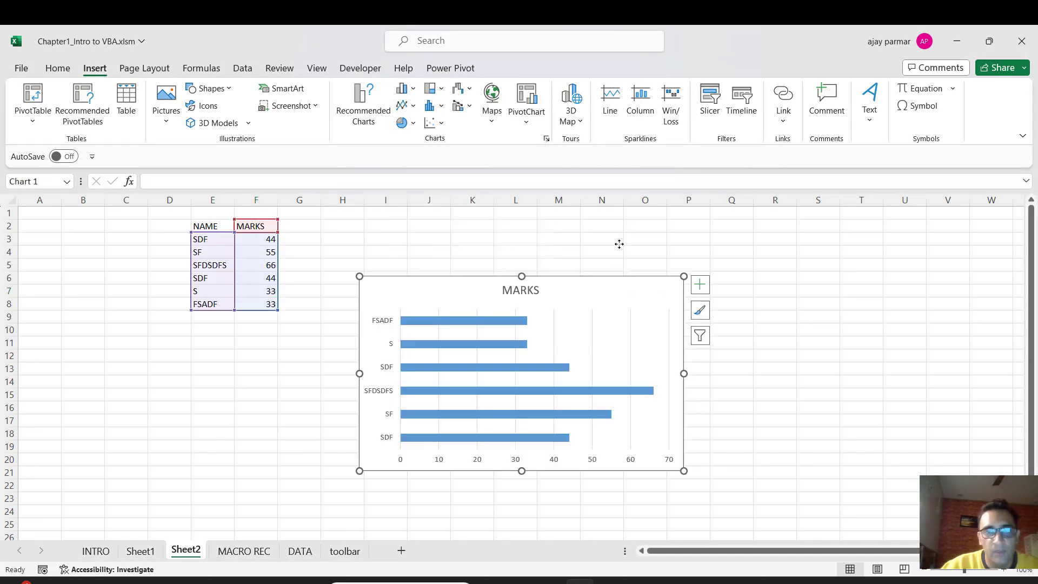
pyautogui.moveTo(617, 281); pyautogui.dragTo(627, 227)
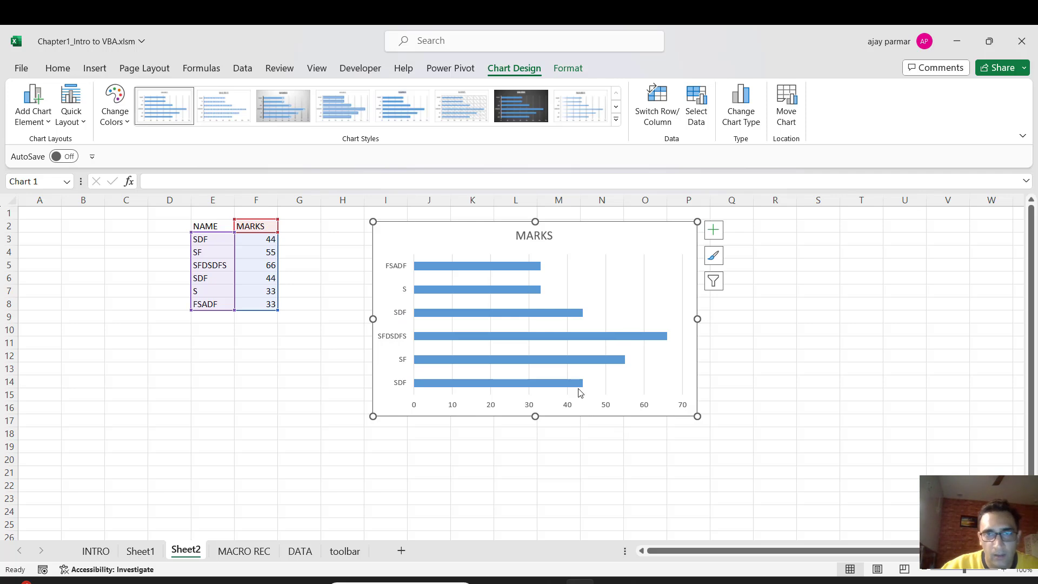
# Switch to the BI_L1 report in Power BI and give the first bar chart Category on its Y-axis and items Sold on its X-axis
pyautogui.moveTo(579, 392)
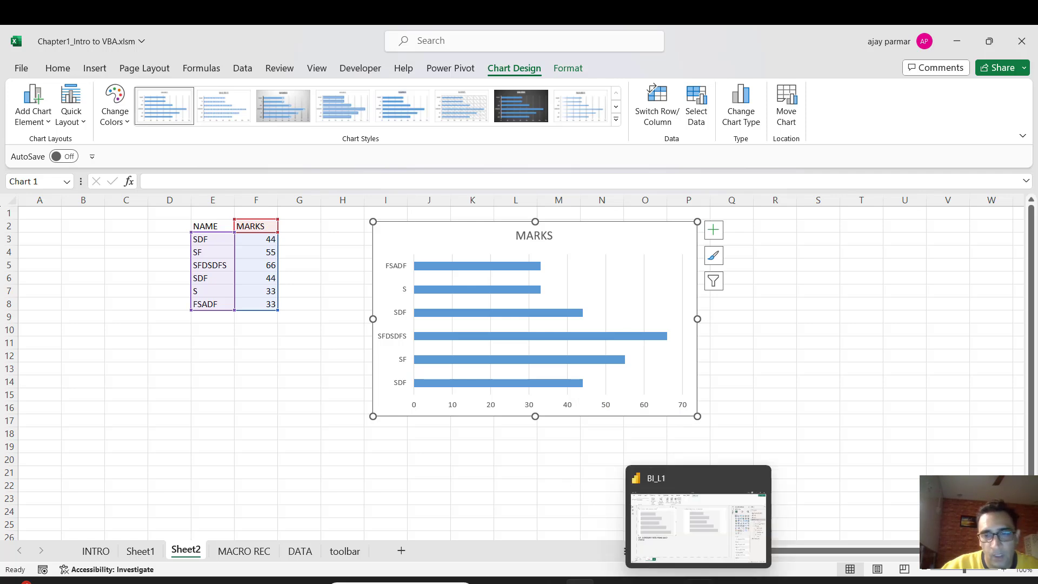
pyautogui.click(682, 523)
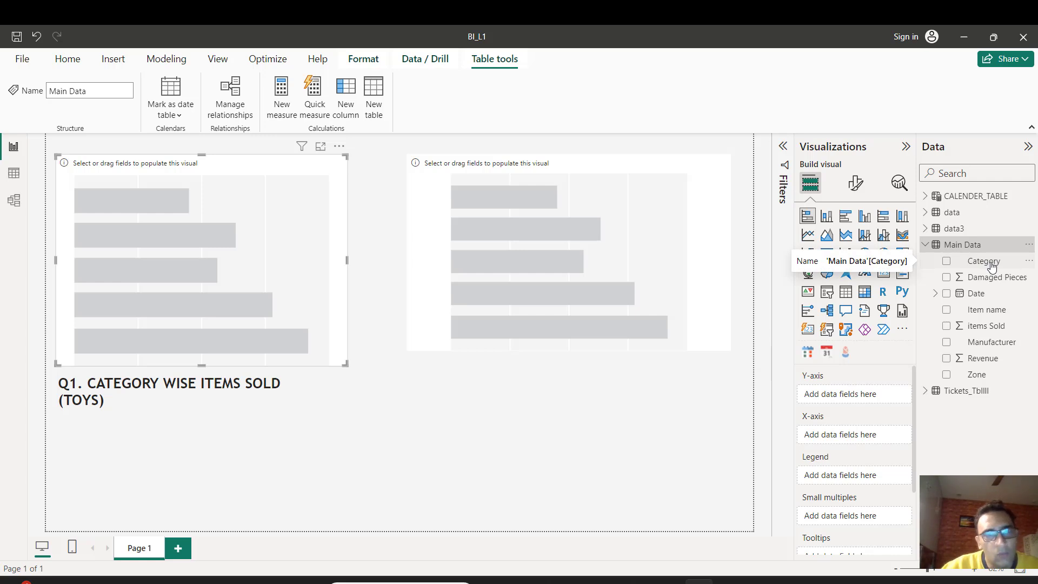
pyautogui.moveTo(992, 266); pyautogui.dragTo(851, 395)
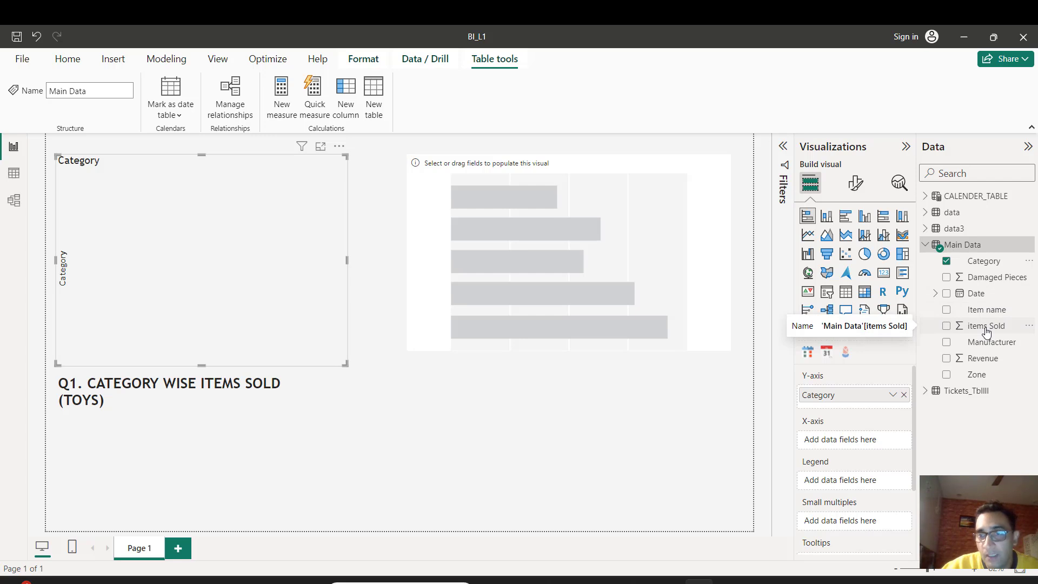
pyautogui.moveTo(987, 332); pyautogui.dragTo(863, 449)
pyautogui.moveTo(852, 446); pyautogui.dragTo(854, 442)
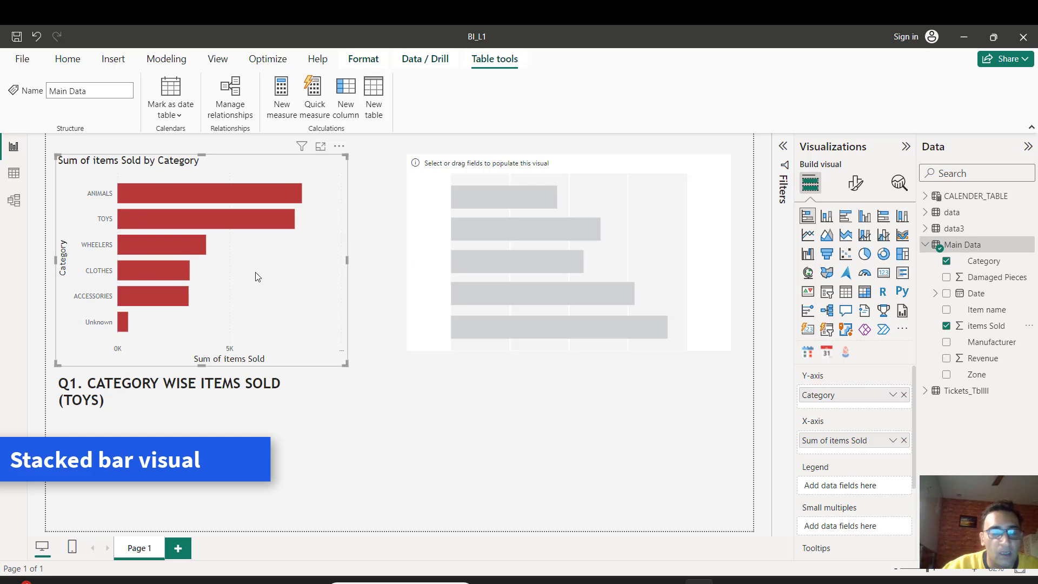
# Examine the category bars in the items Sold chart, and switch to Excel to check the values of the MARKS chart's bars
pyautogui.moveTo(201, 239)
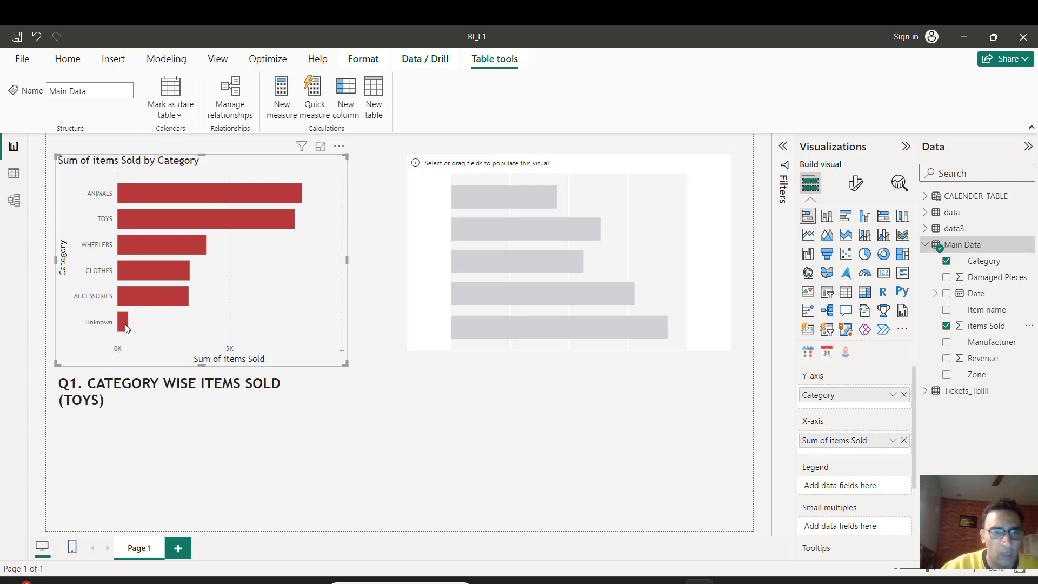
pyautogui.moveTo(126, 328)
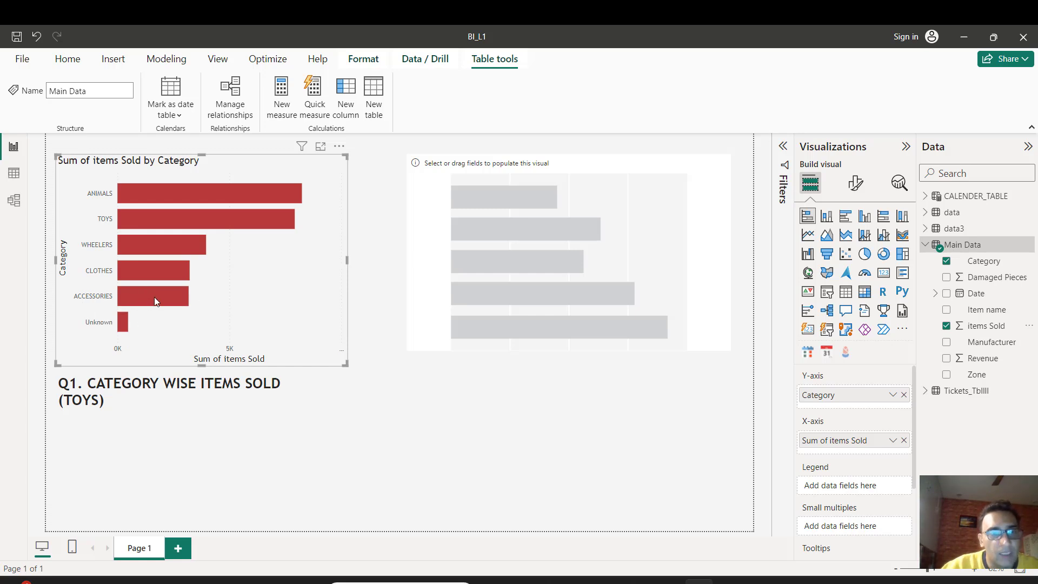
pyautogui.moveTo(154, 296)
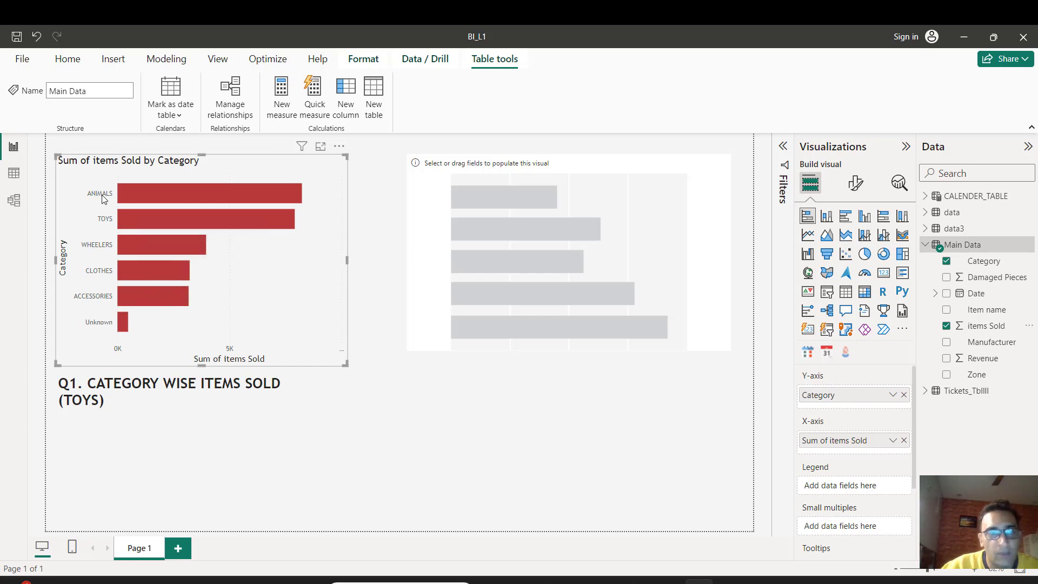
pyautogui.moveTo(203, 193)
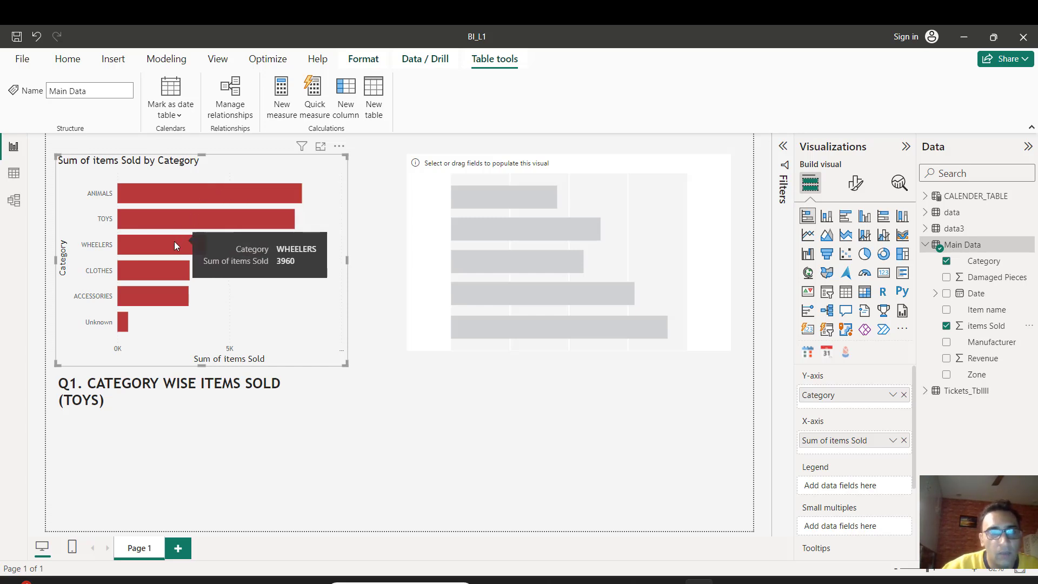
pyautogui.moveTo(582, 581)
pyautogui.click(572, 529)
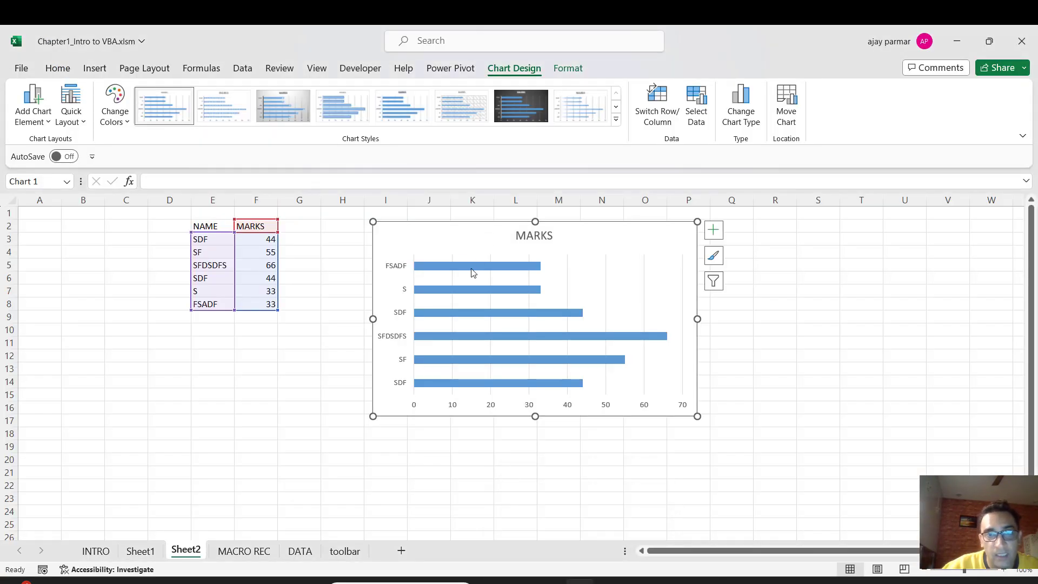
pyautogui.moveTo(473, 270)
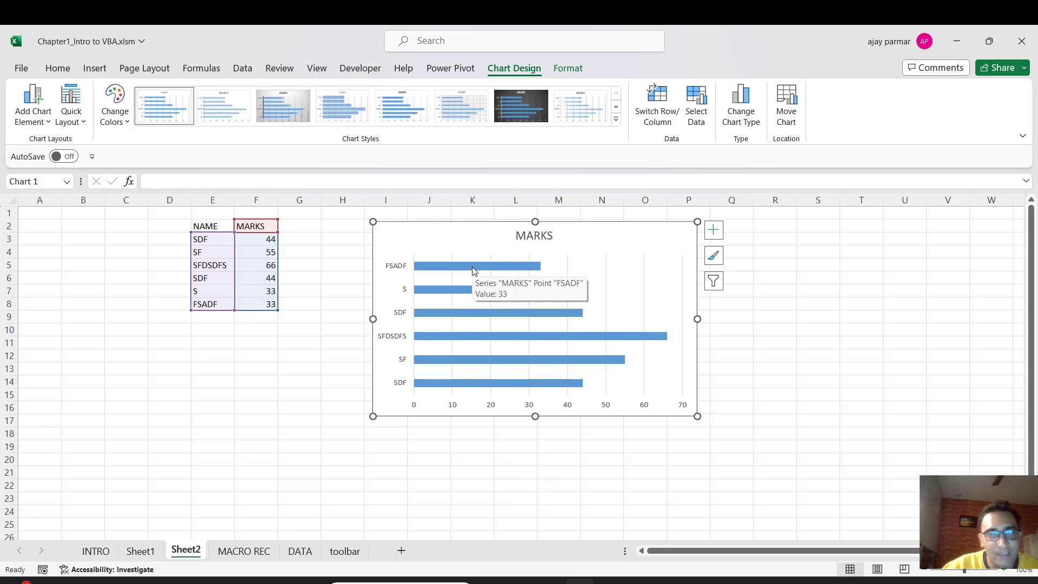
pyautogui.moveTo(471, 303)
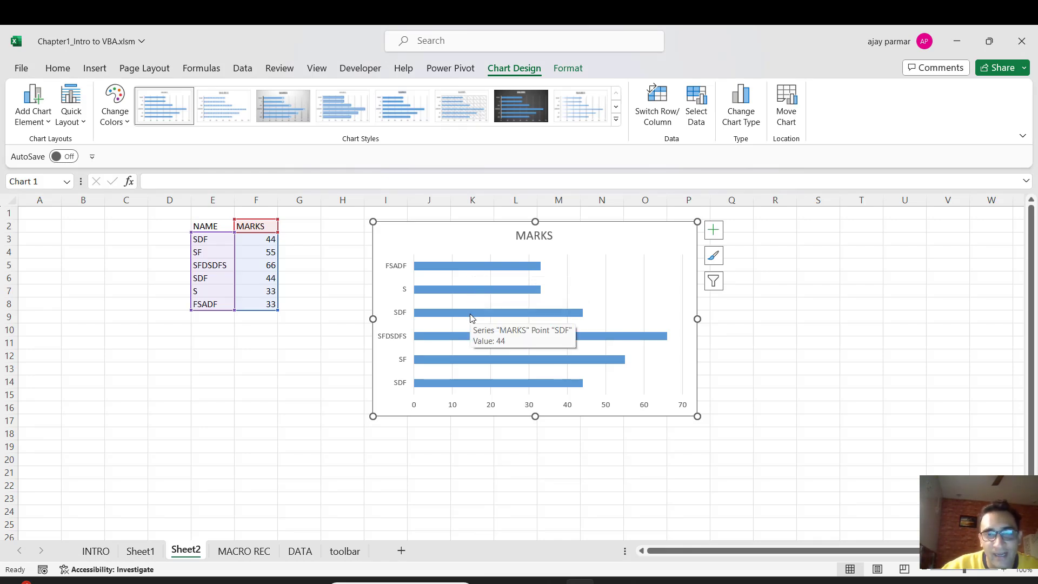
pyautogui.moveTo(471, 339)
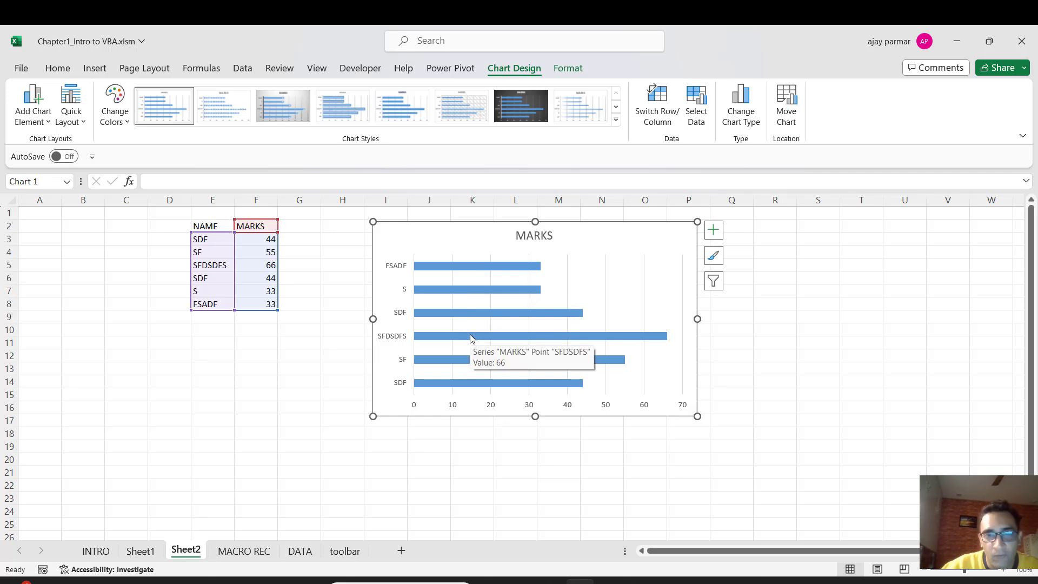
pyautogui.moveTo(468, 367)
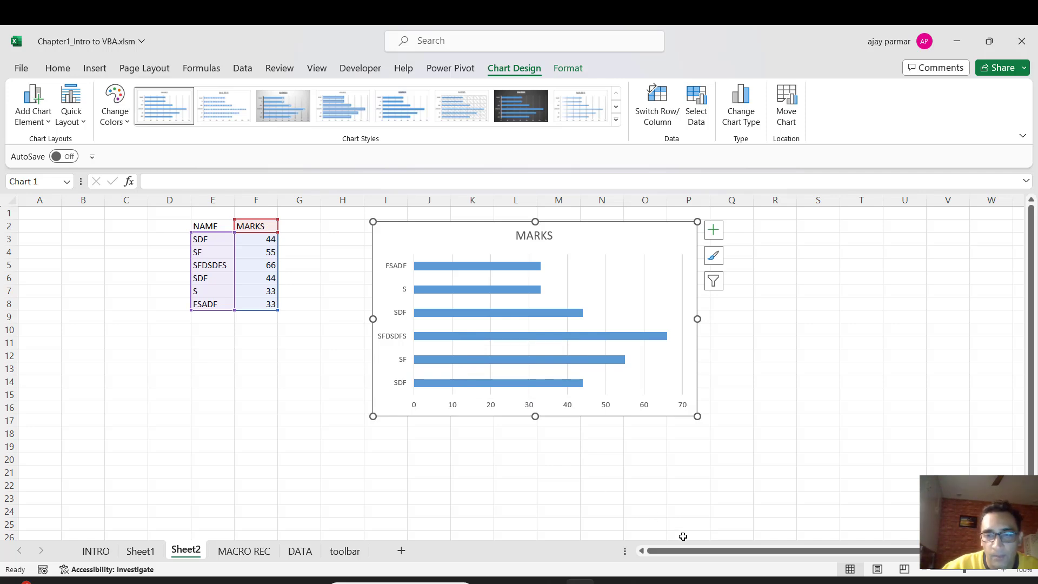
# Switch to the BI_L1 report in Power BI and convert the empty bar visual beside the items Sold chart into a stacked column chart
pyautogui.click(682, 520)
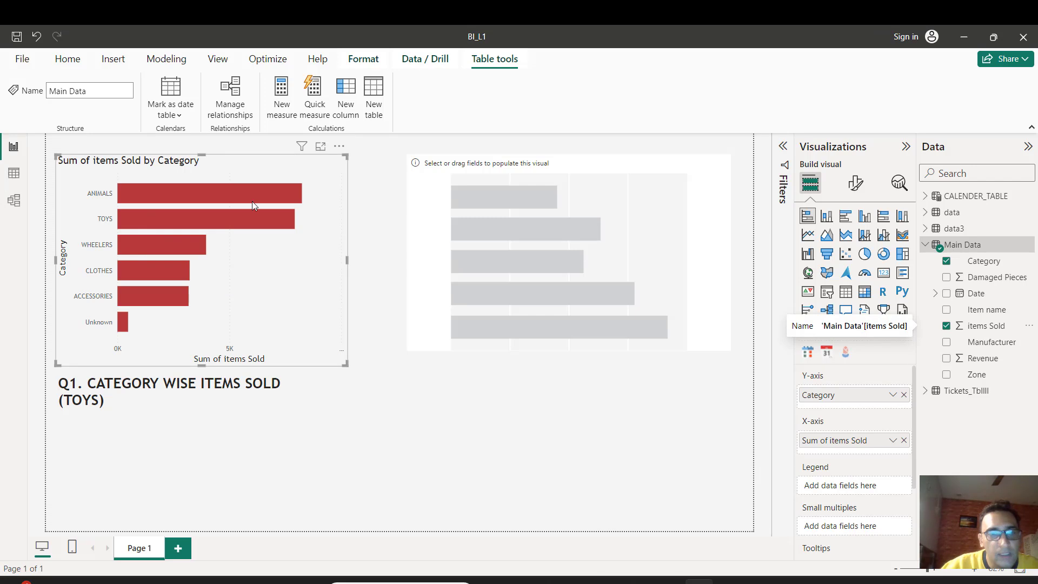
pyautogui.click(595, 172)
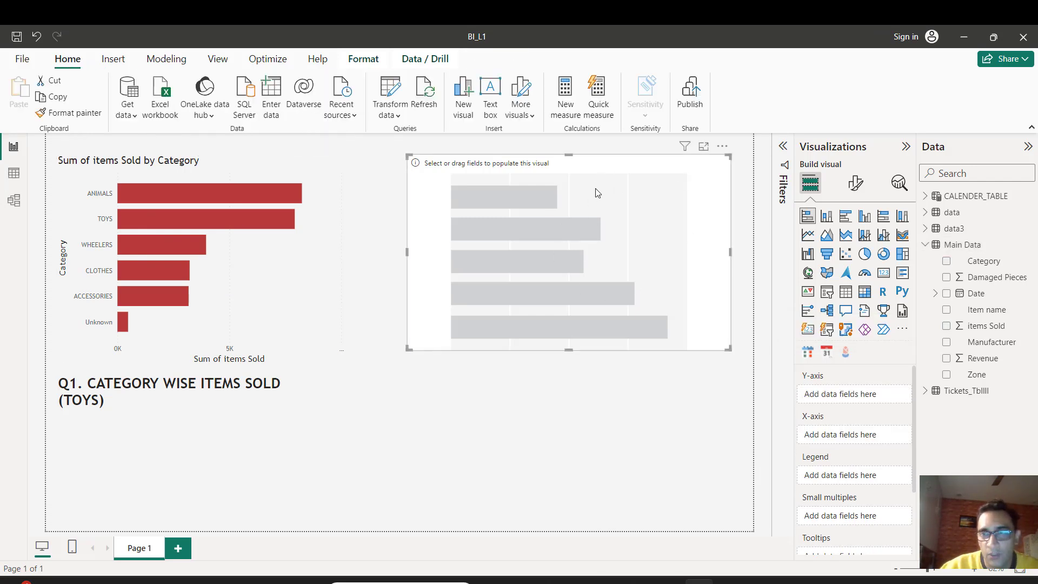
pyautogui.click(808, 218)
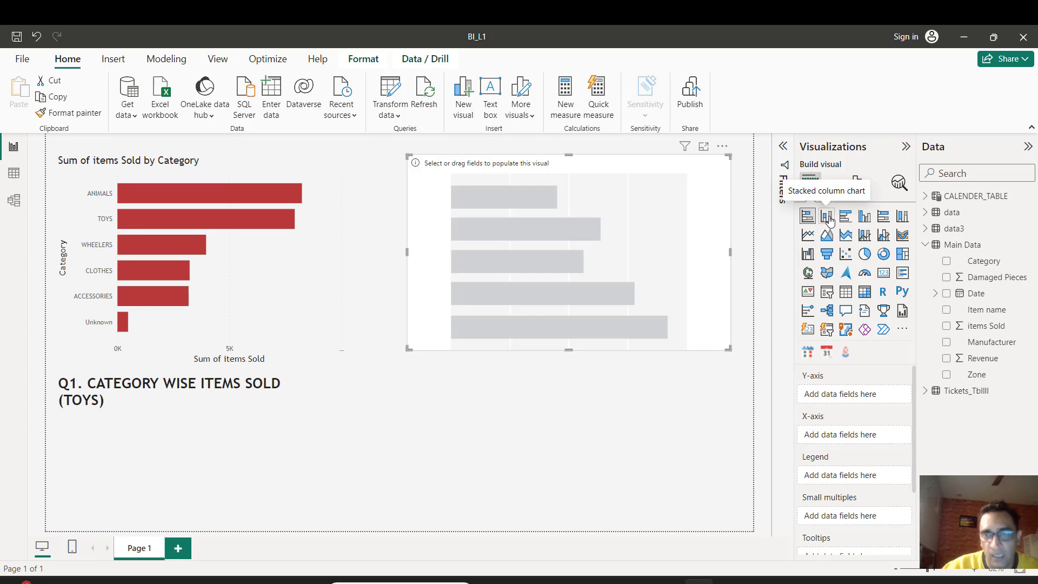
pyautogui.click(827, 218)
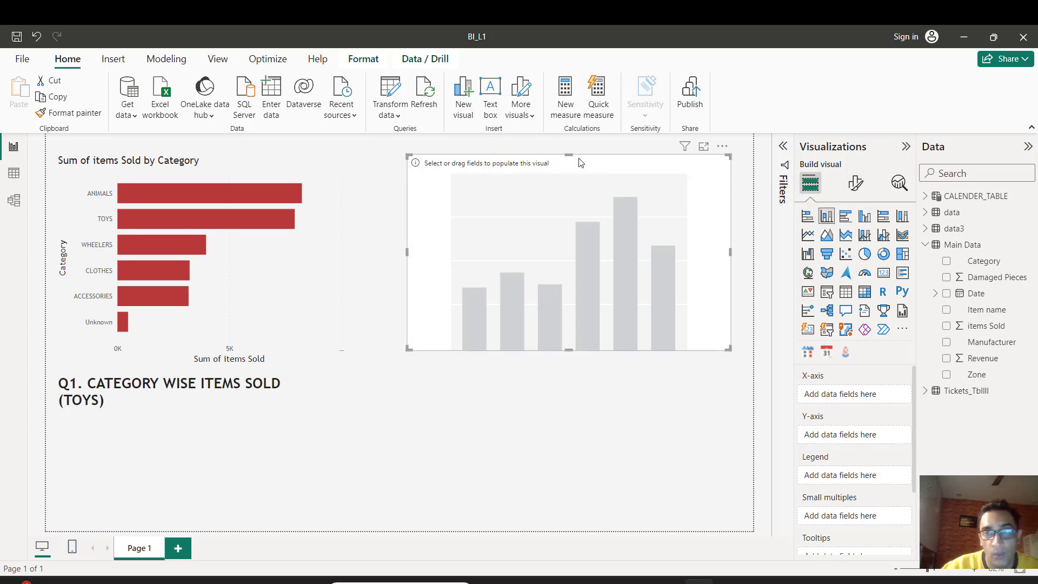
pyautogui.click(560, 479)
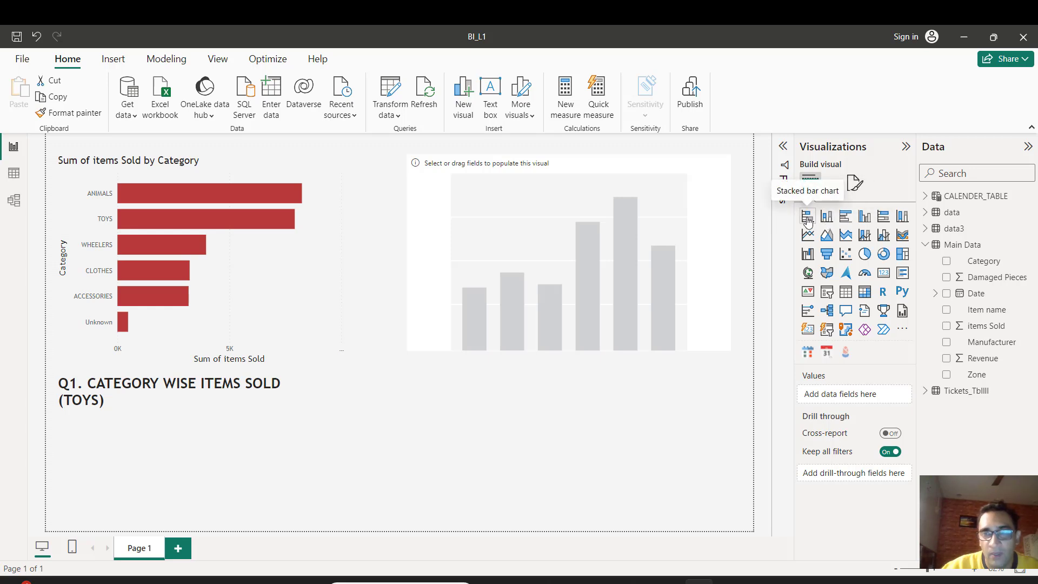
pyautogui.click(808, 217)
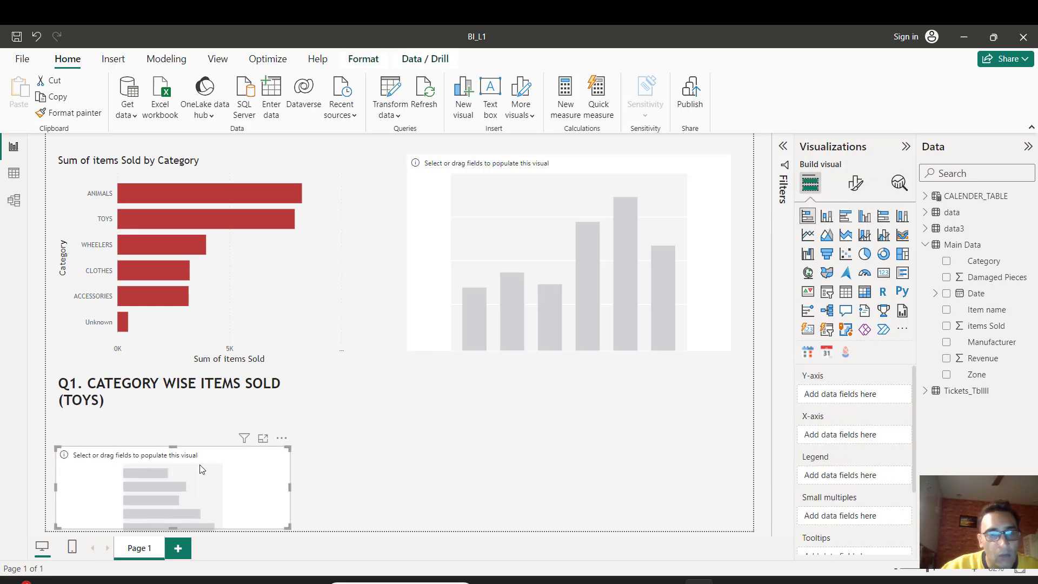
pyautogui.moveTo(213, 465); pyautogui.dragTo(392, 395)
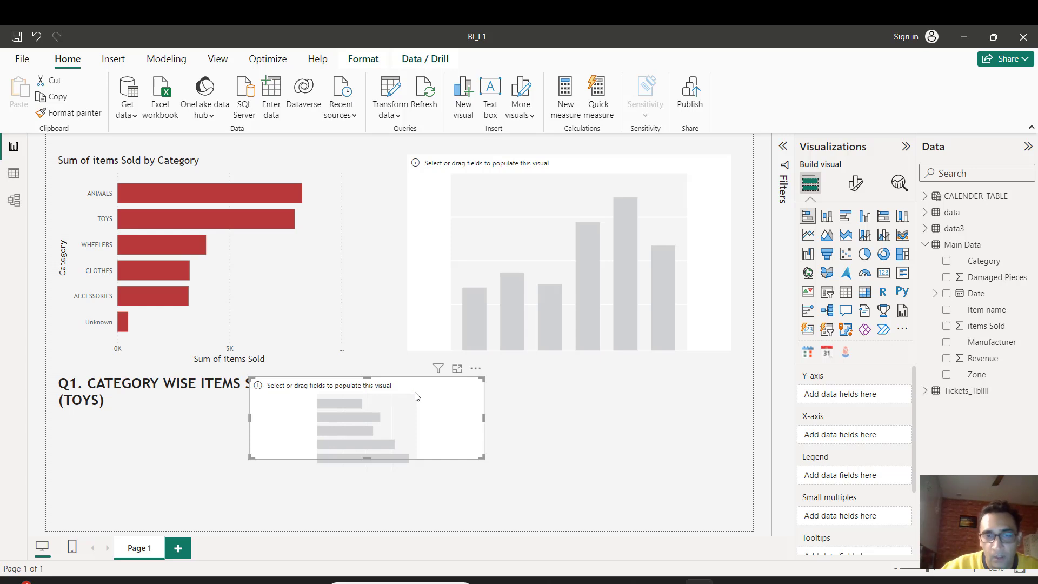
pyautogui.press('Delete')
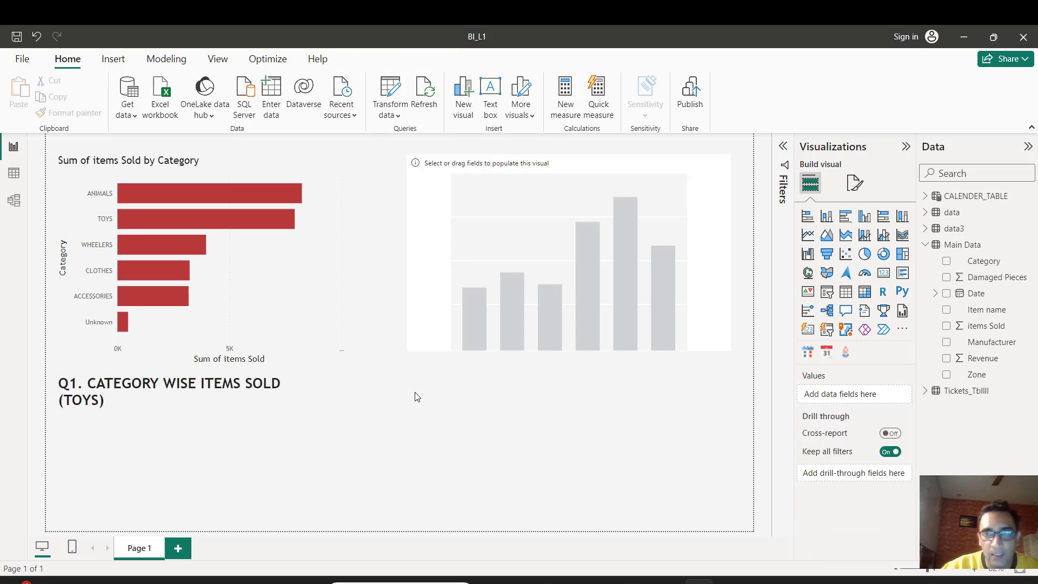
# Give the empty stacked column chart Category on its X-axis and items Sold on its Y-axis
pyautogui.click(581, 167)
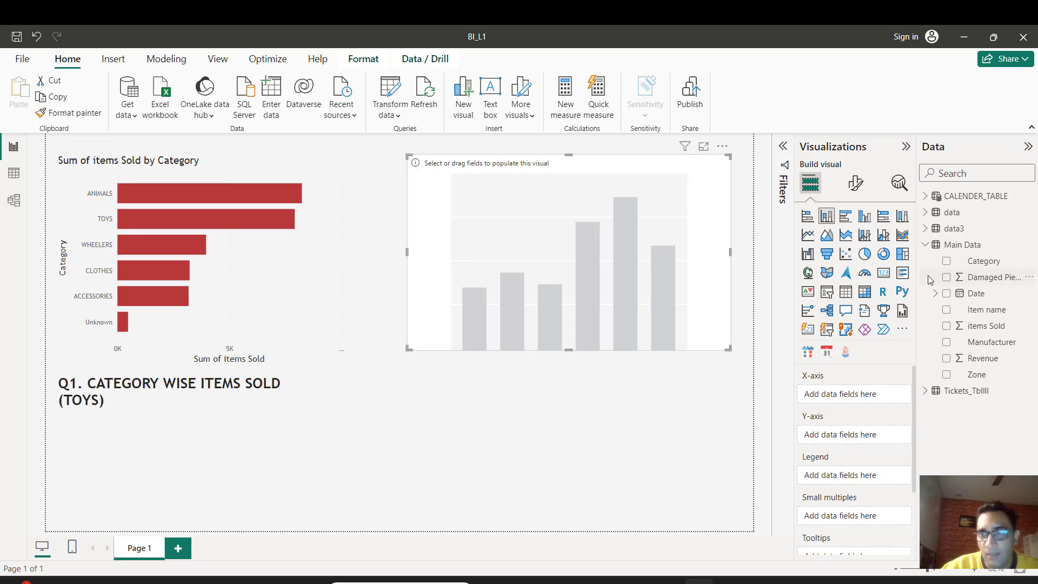
pyautogui.moveTo(915, 309); pyautogui.dragTo(855, 397)
pyautogui.moveTo(998, 327); pyautogui.dragTo(860, 440)
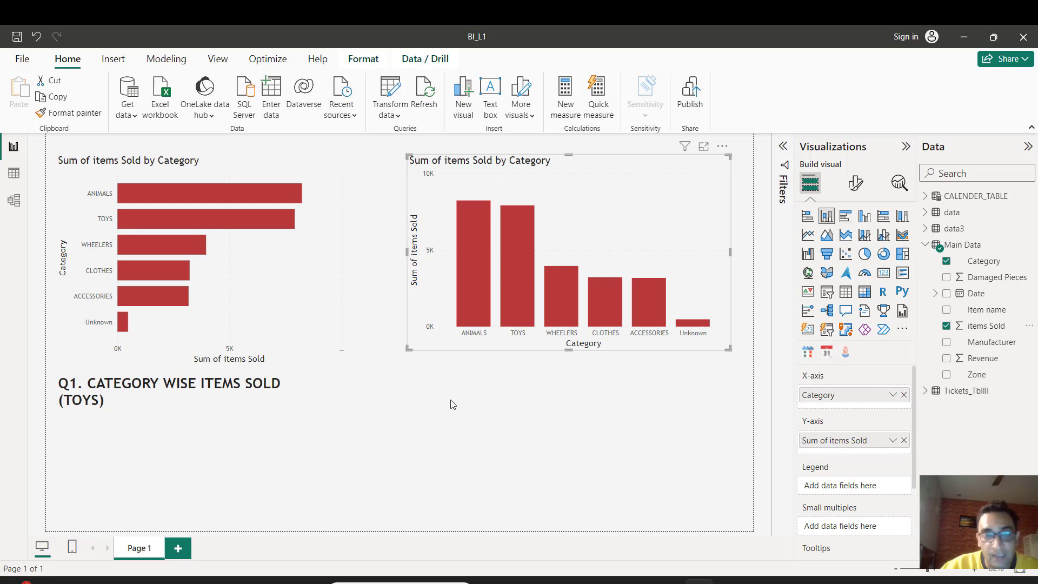
# Compare how the stacked bar and stacked column charts assign Category and items Sold to their axes
pyautogui.click(236, 165)
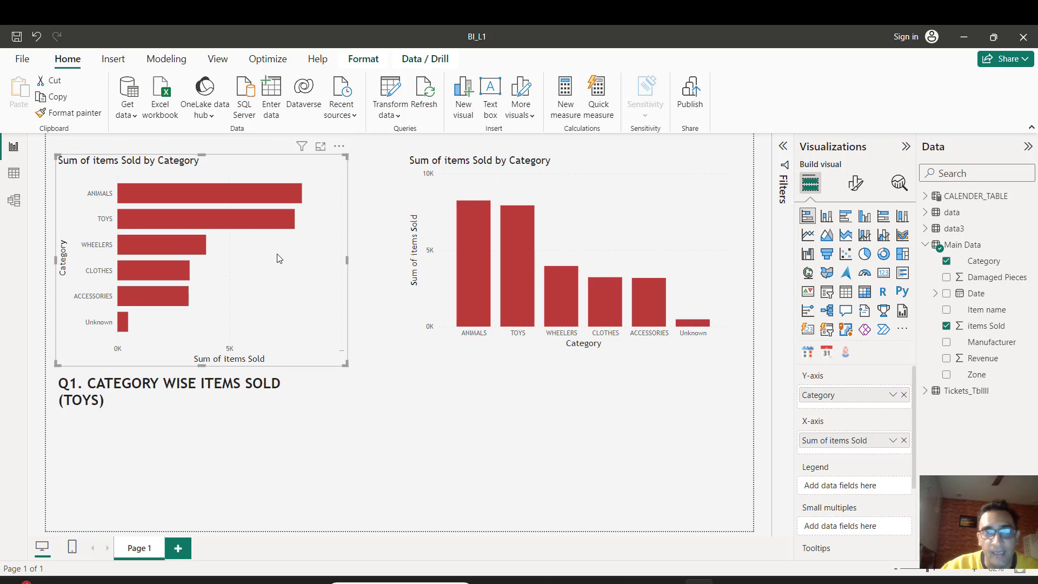
pyautogui.click(638, 164)
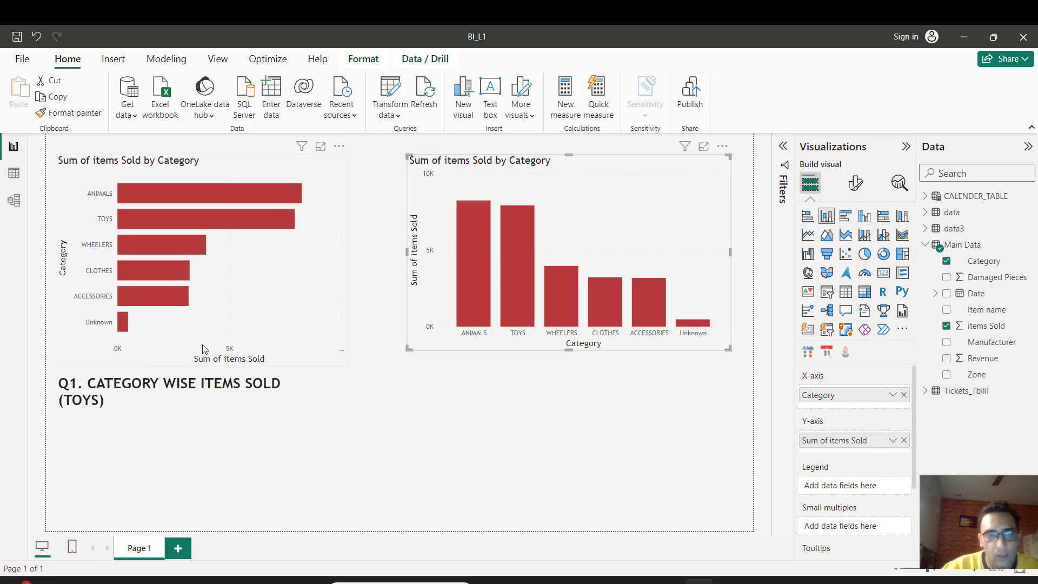
pyautogui.click(449, 391)
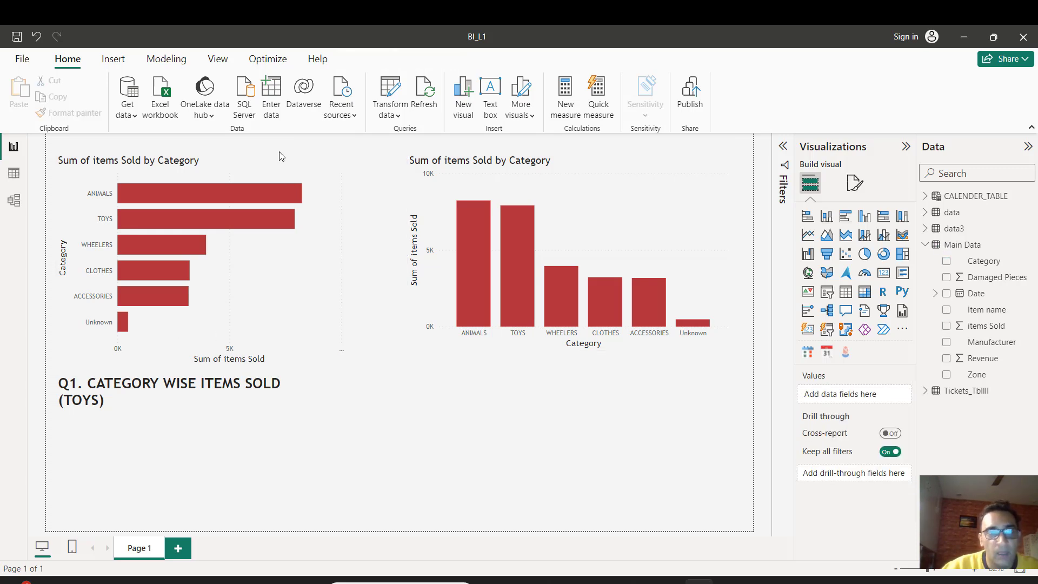
pyautogui.click(627, 168)
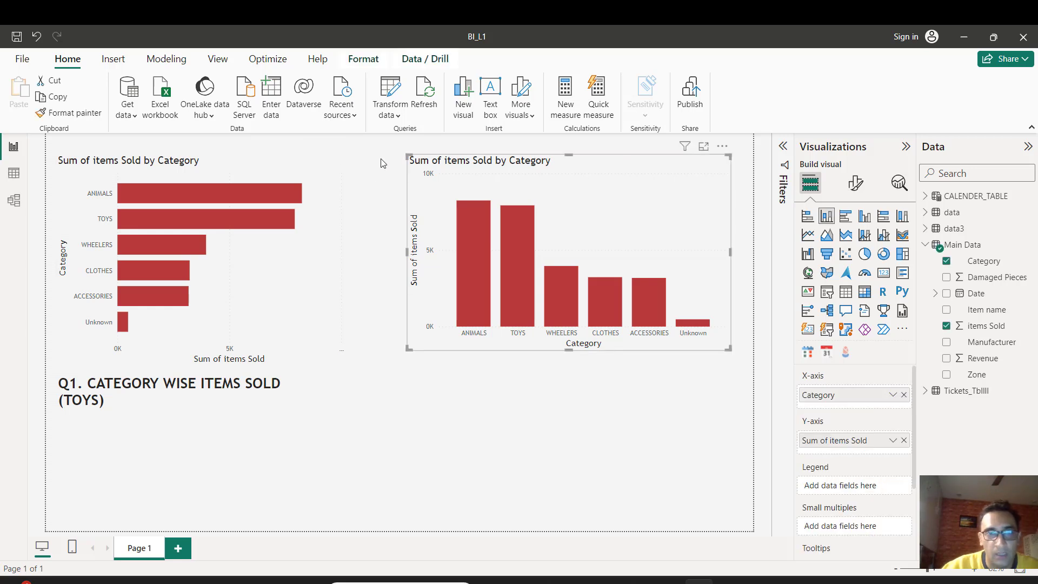
pyautogui.click(338, 168)
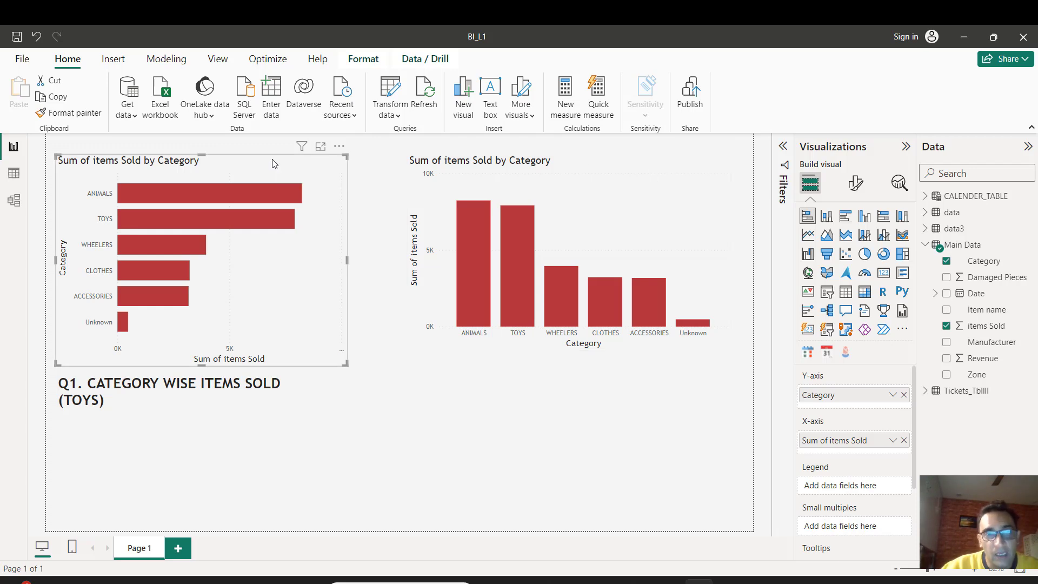
# Move the Q1. CATEGORY WISE ITEMS SOLD (TOYS) text box down to the lower edge of the page, leaving space below the bar chart
pyautogui.click(197, 398)
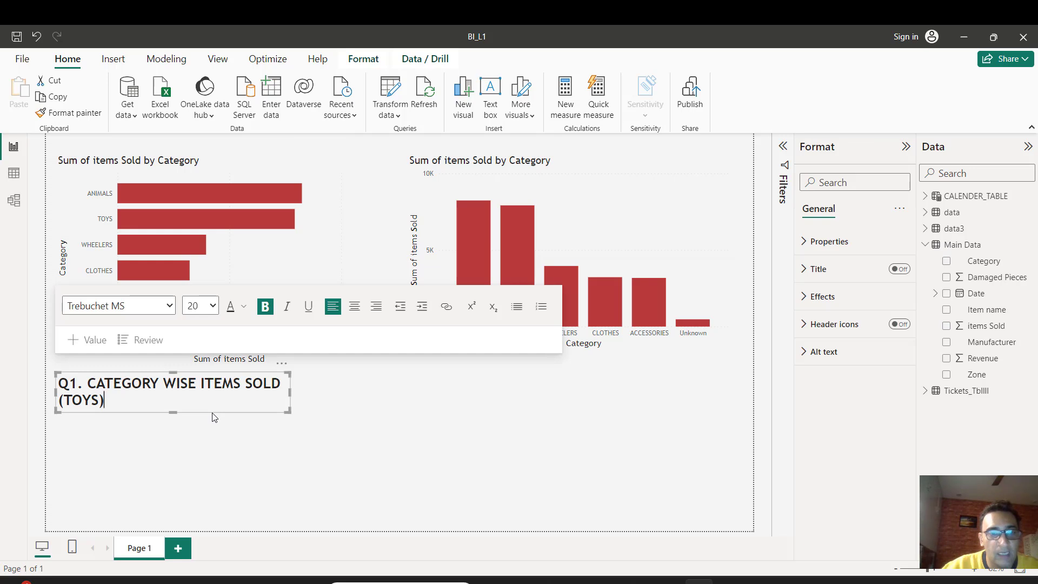
pyautogui.moveTo(289, 367); pyautogui.dragTo(288, 455)
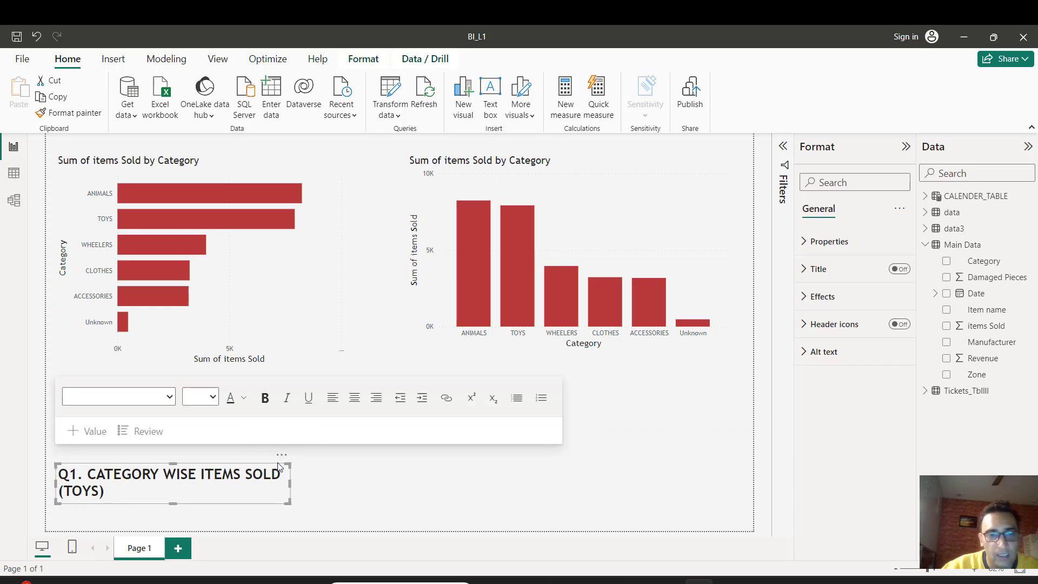
pyautogui.click(440, 445)
pyautogui.moveTo(304, 457); pyautogui.dragTo(290, 463)
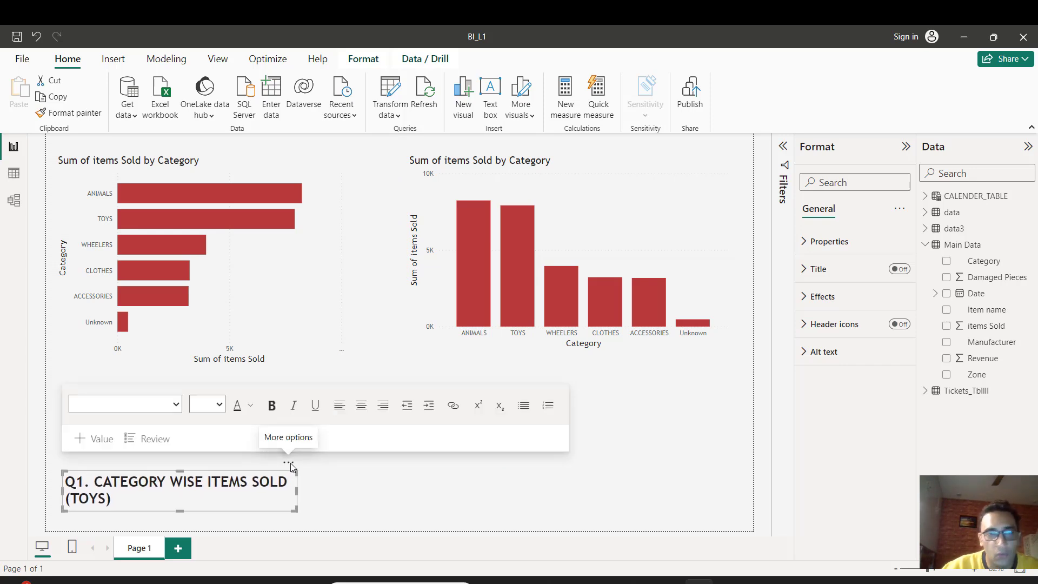
# Add Zone from the Main Data table as the legend of the stacked bar chart
pyautogui.click(288, 164)
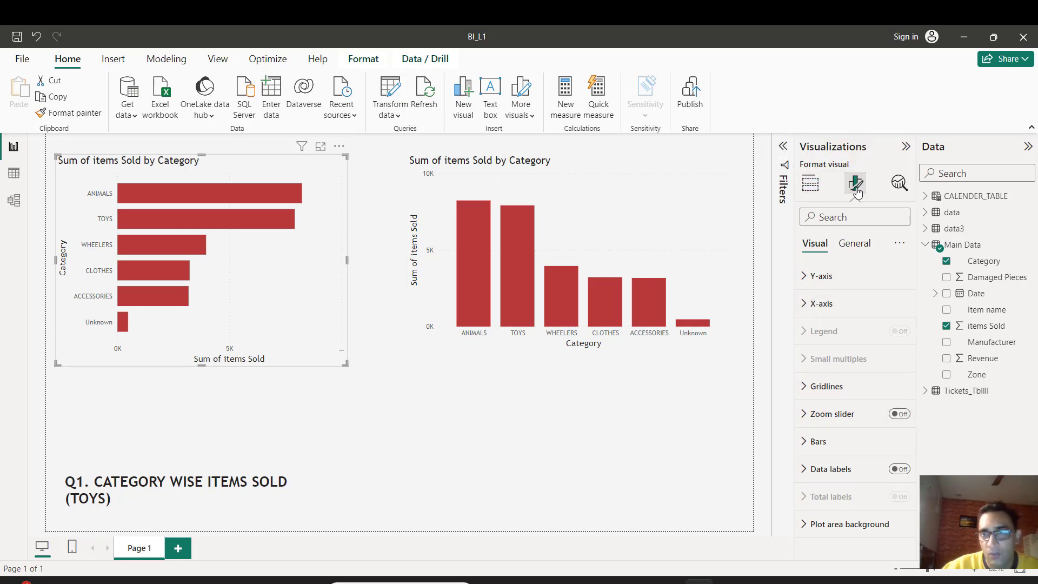
pyautogui.click(812, 191)
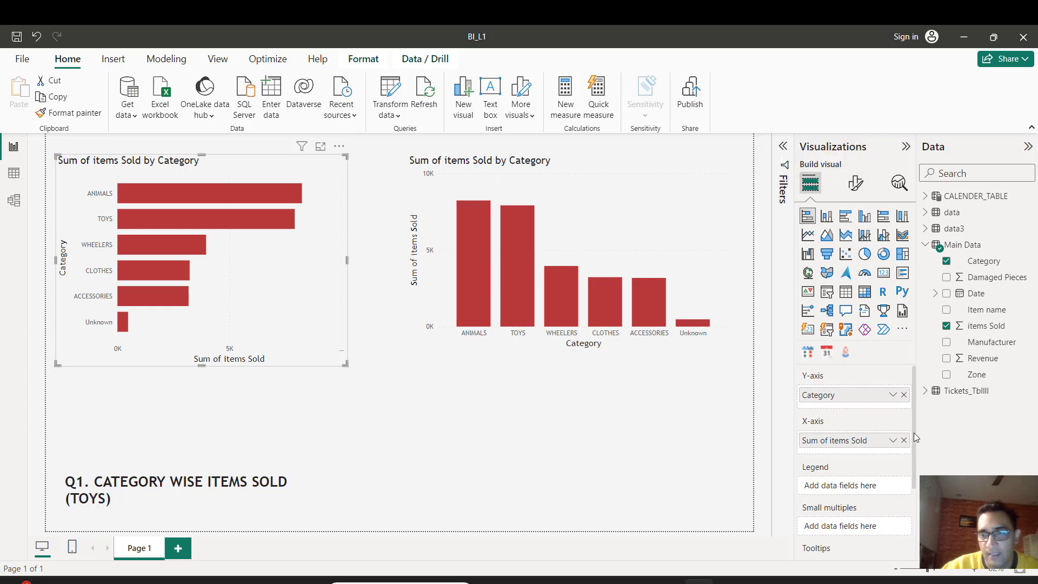
pyautogui.moveTo(914, 431); pyautogui.dragTo(917, 476)
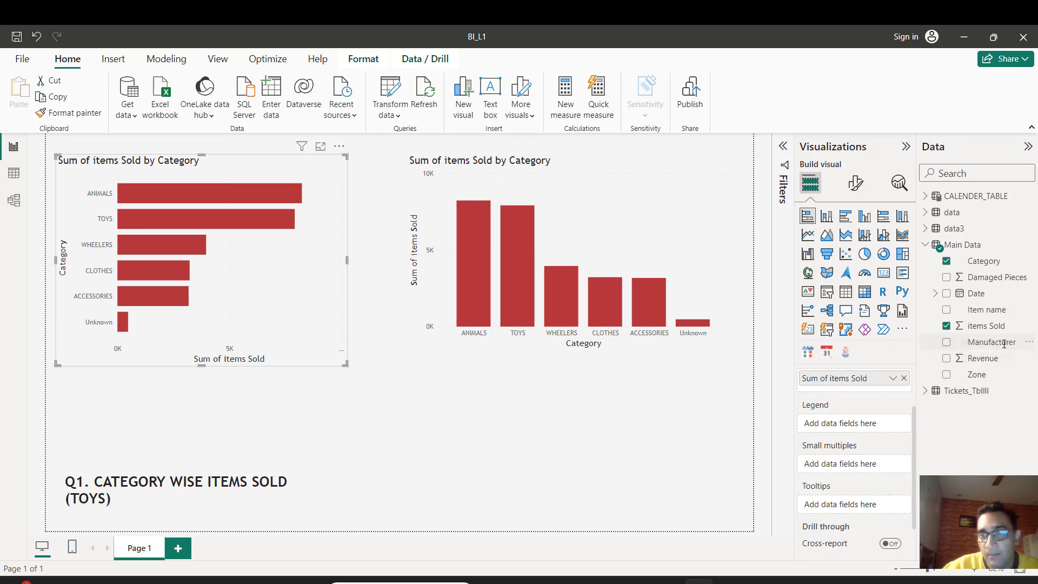
pyautogui.moveTo(977, 375); pyautogui.dragTo(853, 425)
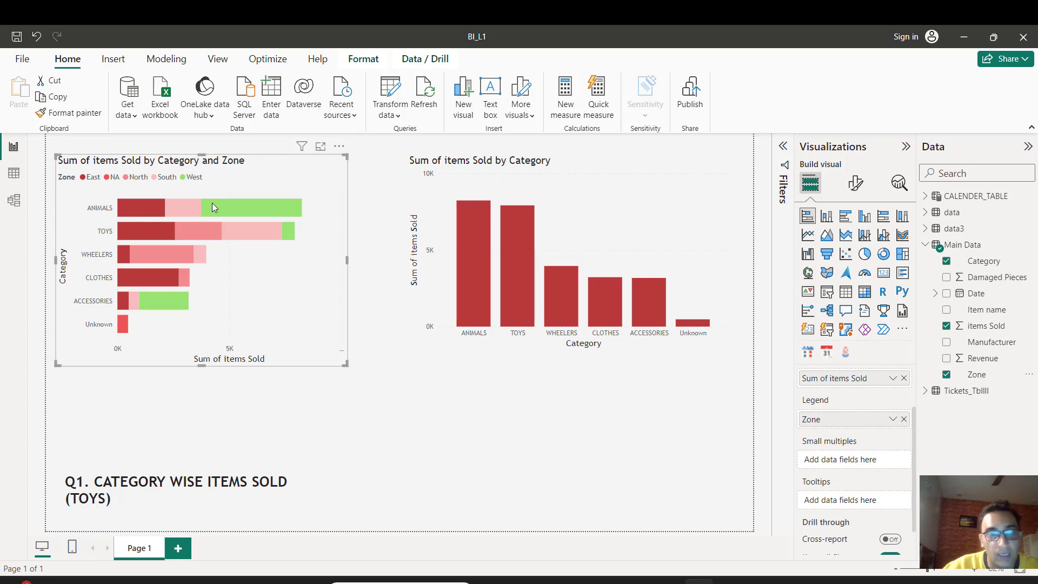
# Examine the items Sold per zone in the ANIMALS, TOYS and CLOTHES bars of the stacked bar chart
pyautogui.moveTo(146, 211)
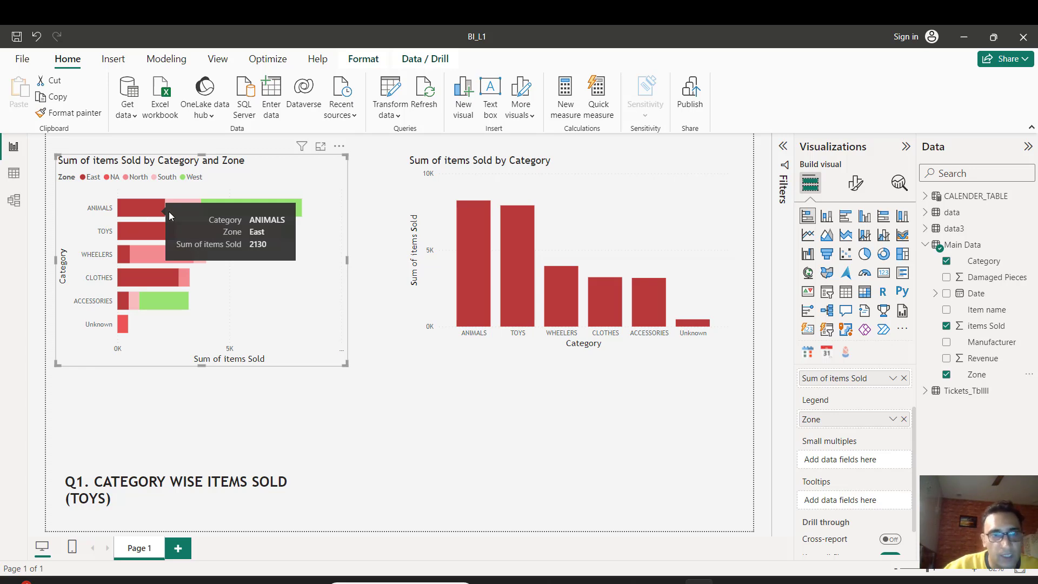
pyautogui.moveTo(183, 211)
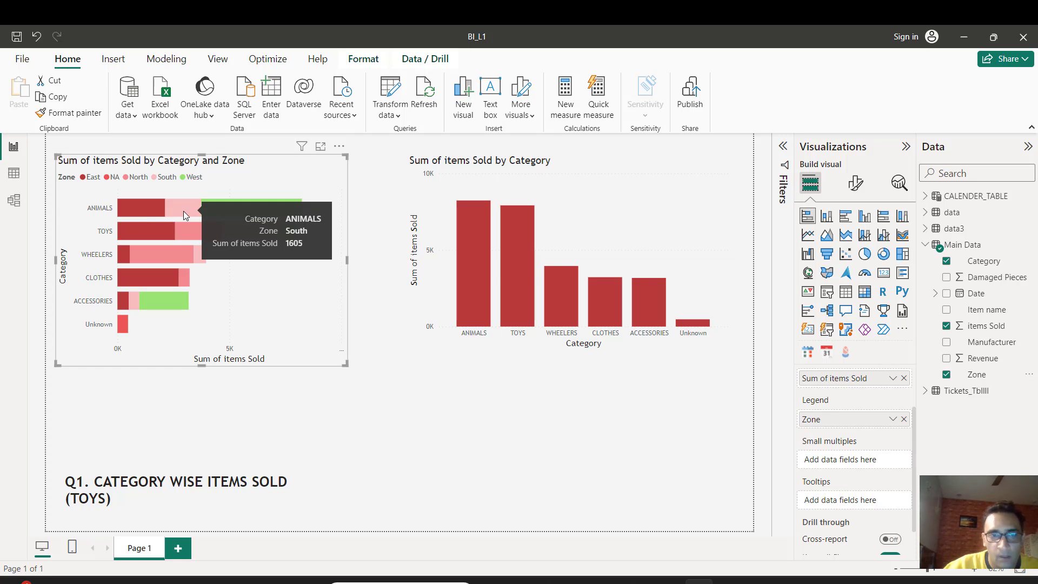
pyautogui.moveTo(148, 235)
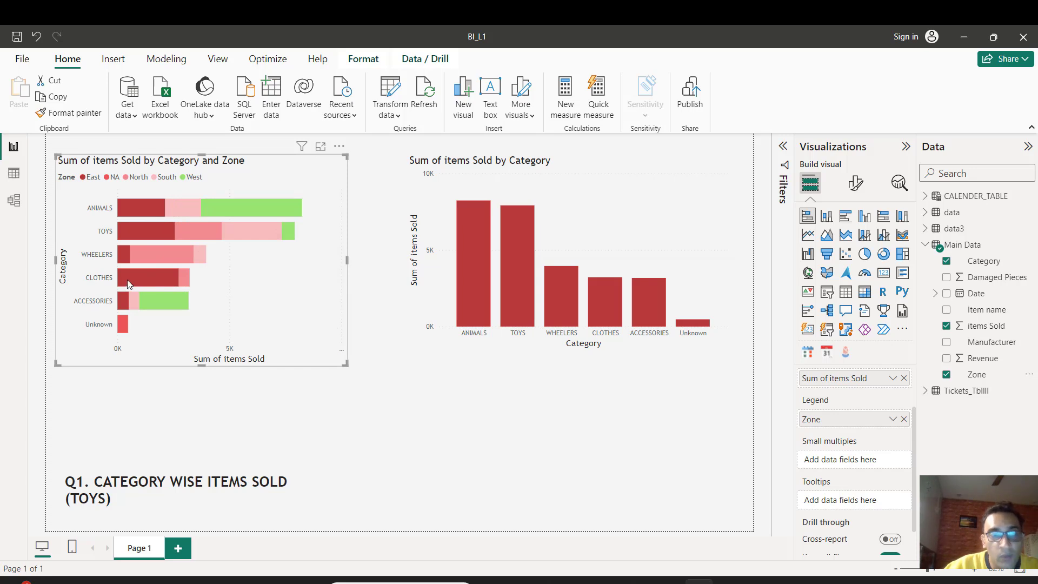
pyautogui.moveTo(129, 285)
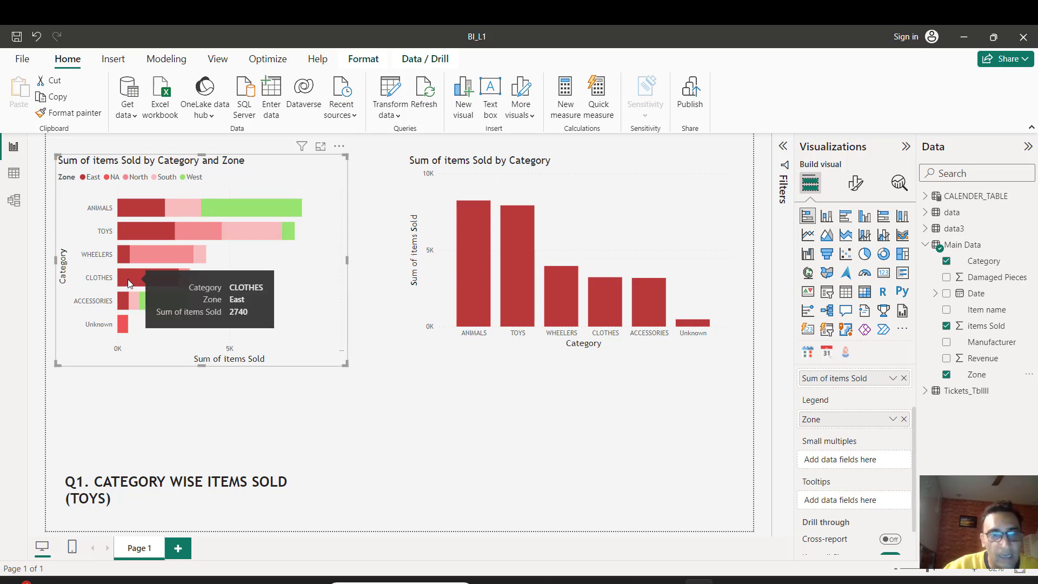
pyautogui.moveTo(185, 277)
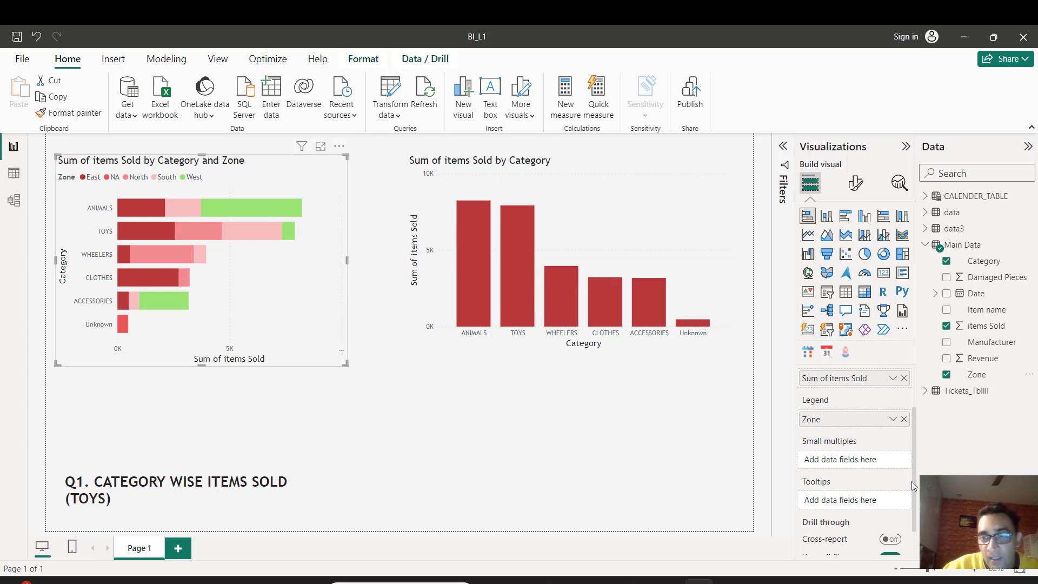
# Swap the stacked bar chart's fields so Zone is on the Y-axis and Category is the legend, and inspect the East bar's segments
pyautogui.moveTo(913, 491); pyautogui.dragTo(912, 417)
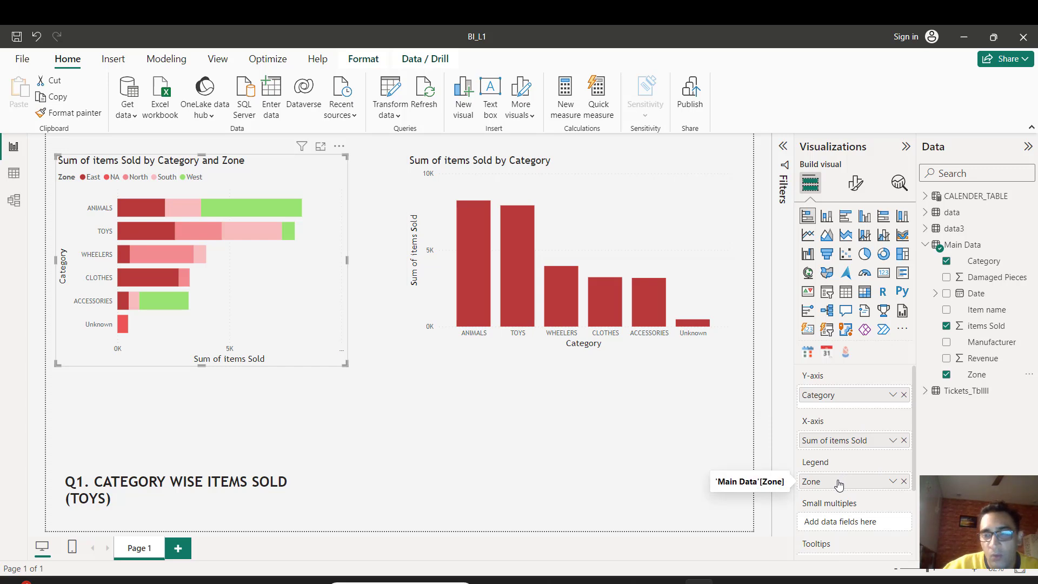
pyautogui.moveTo(838, 484); pyautogui.dragTo(833, 507)
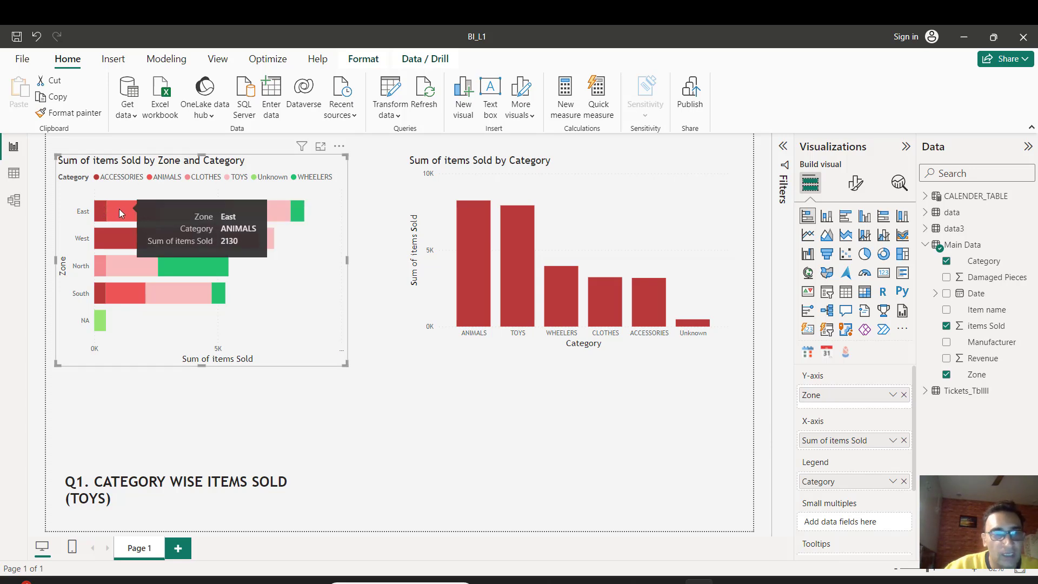
pyautogui.moveTo(239, 211)
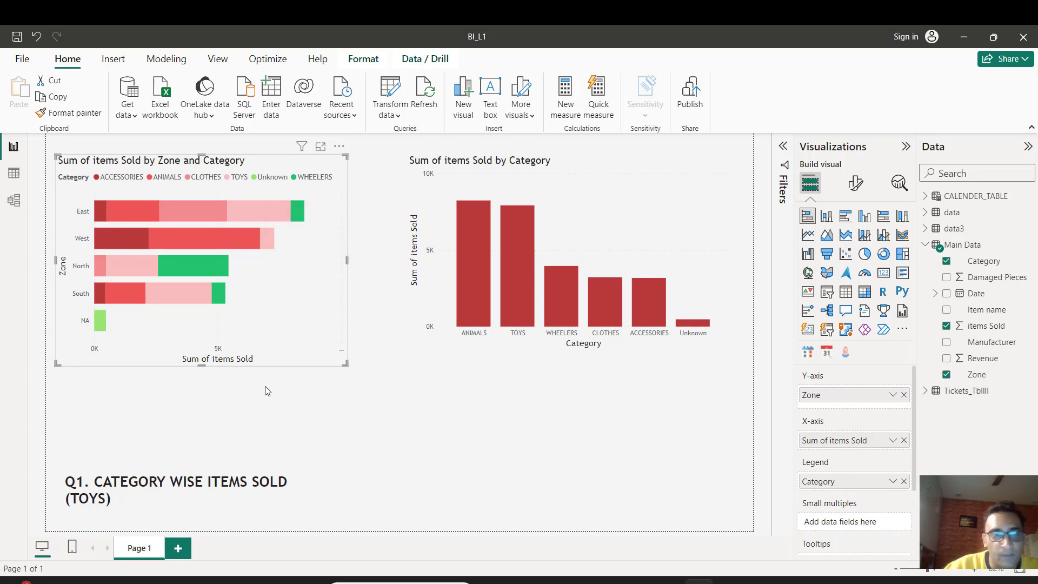
pyautogui.moveTo(196, 217)
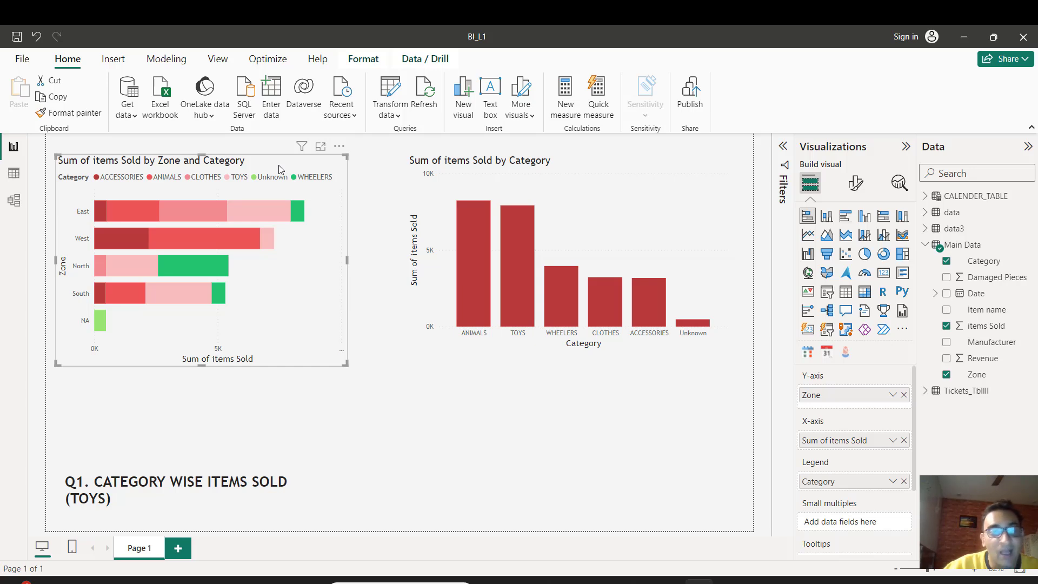
# Append "- VISUAL STACKED BAR" to the Q1 question in the text box
pyautogui.click(611, 172)
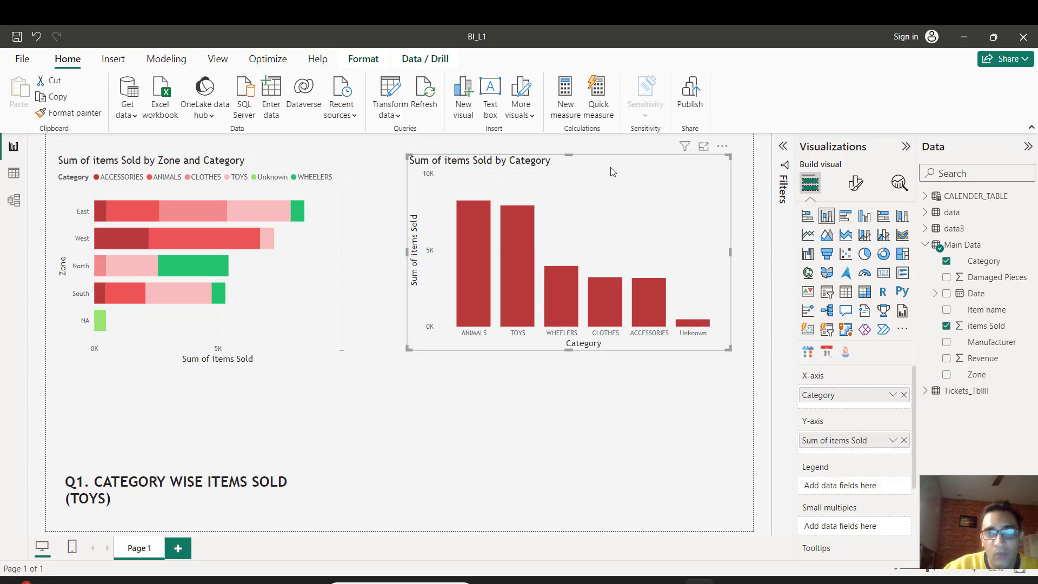
pyautogui.click(546, 376)
pyautogui.click(152, 498)
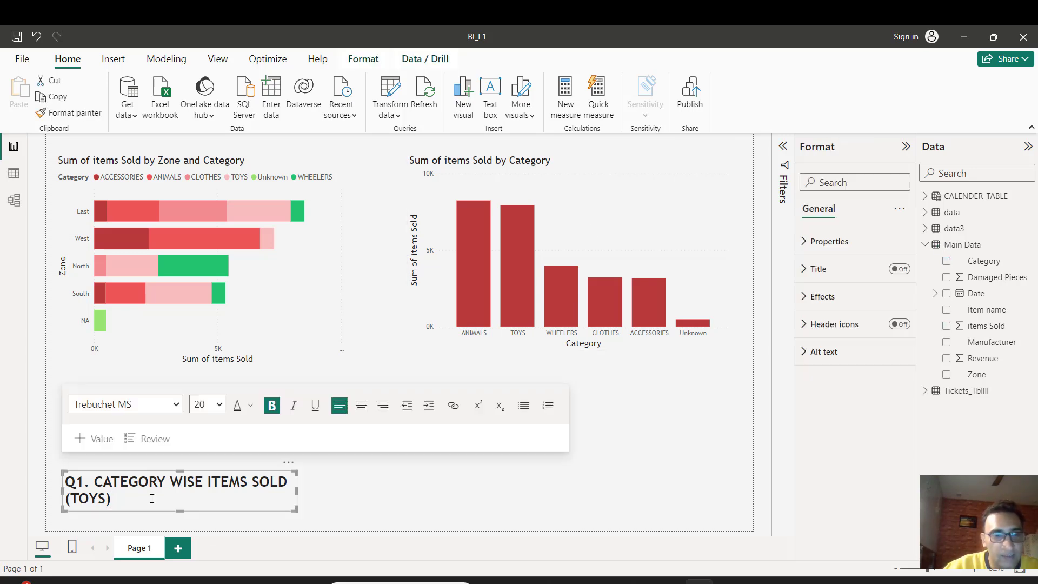
pyautogui.write('- VI')
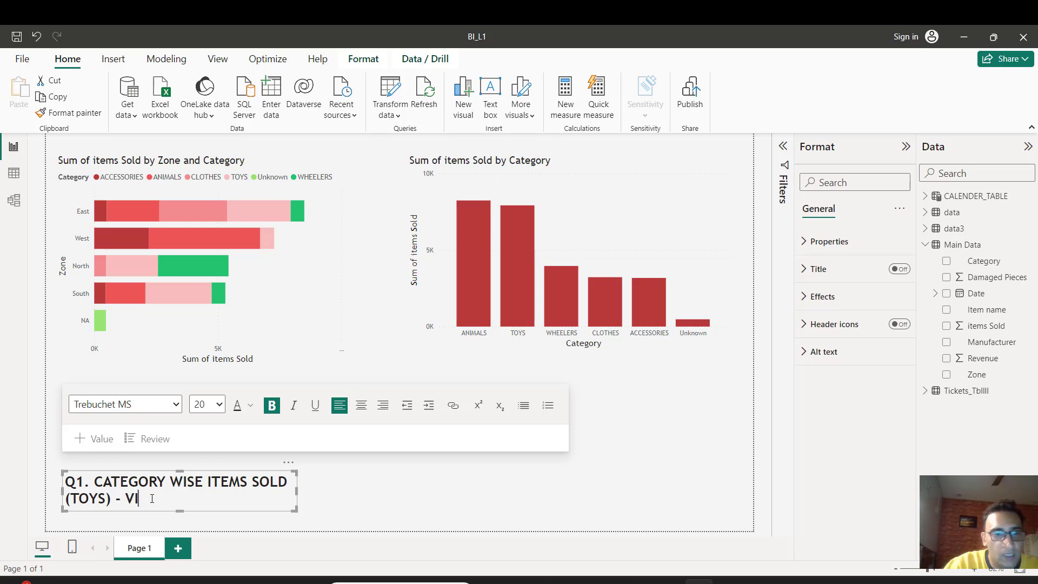
pyautogui.write('SUAL STACKED BAR')
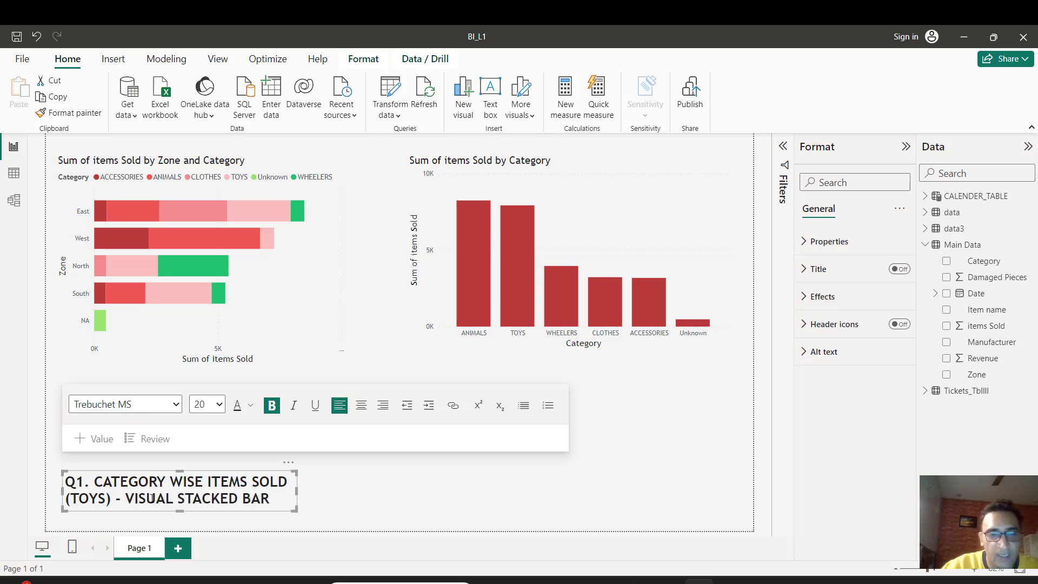
# Duplicate the Q1 text box and place the copy below the stacked column chart
pyautogui.click(277, 455)
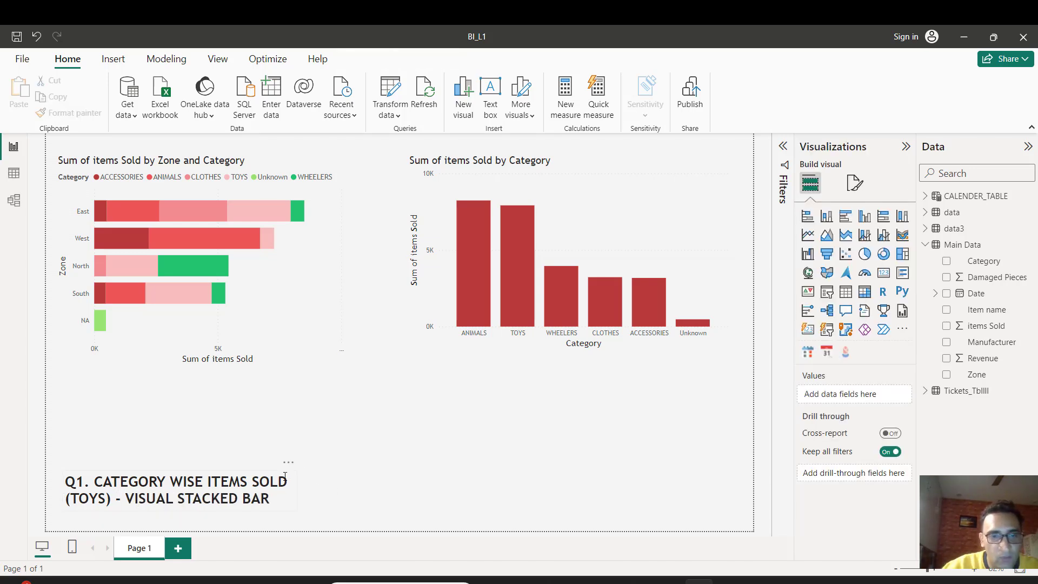
pyautogui.click(290, 464)
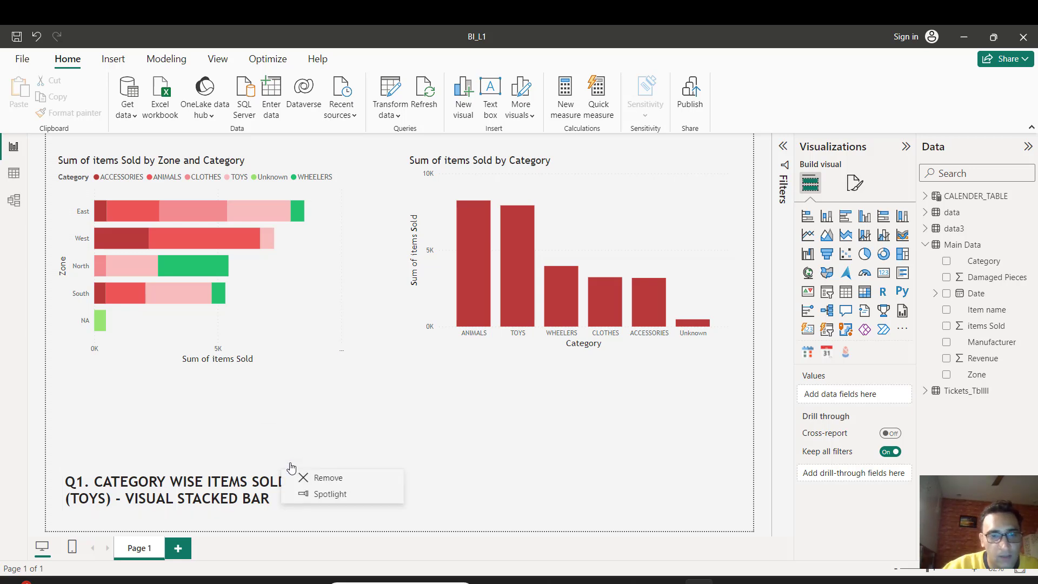
pyautogui.click(234, 478)
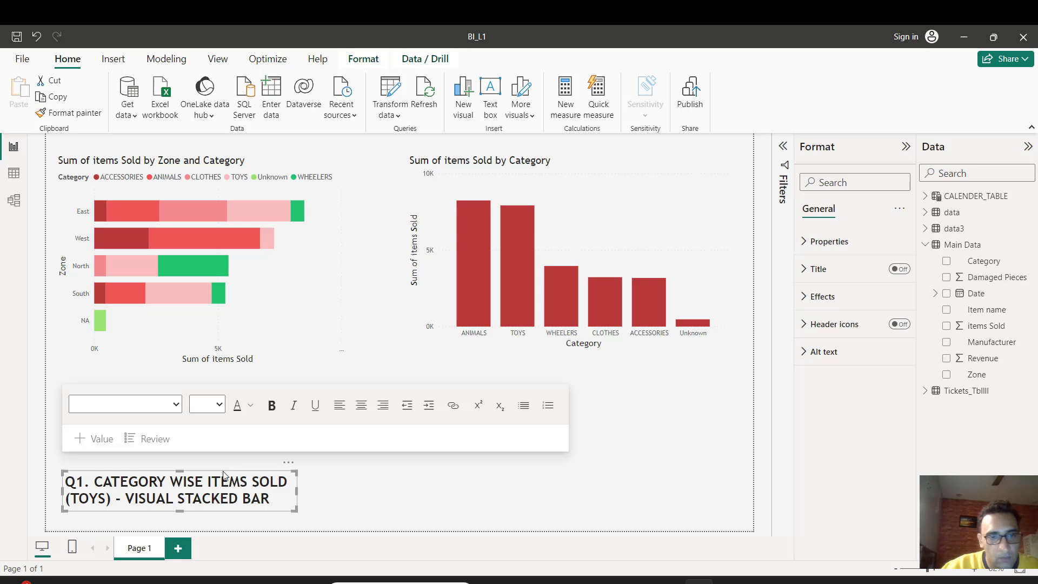
pyautogui.hotkey('ctrl', 'c')
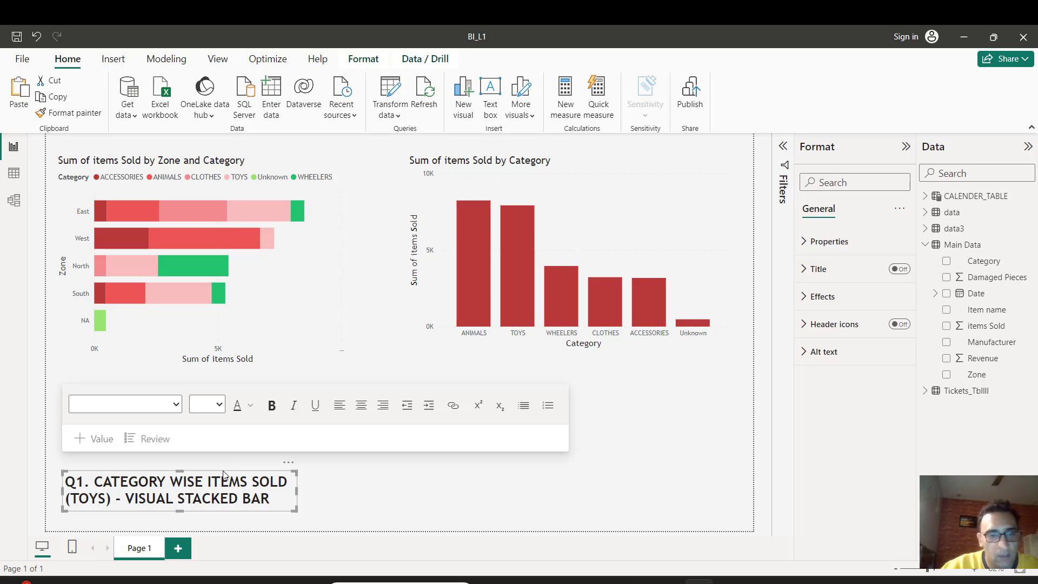
pyautogui.hotkey('ctrl', 'v')
pyautogui.moveTo(294, 472); pyautogui.dragTo(680, 457)
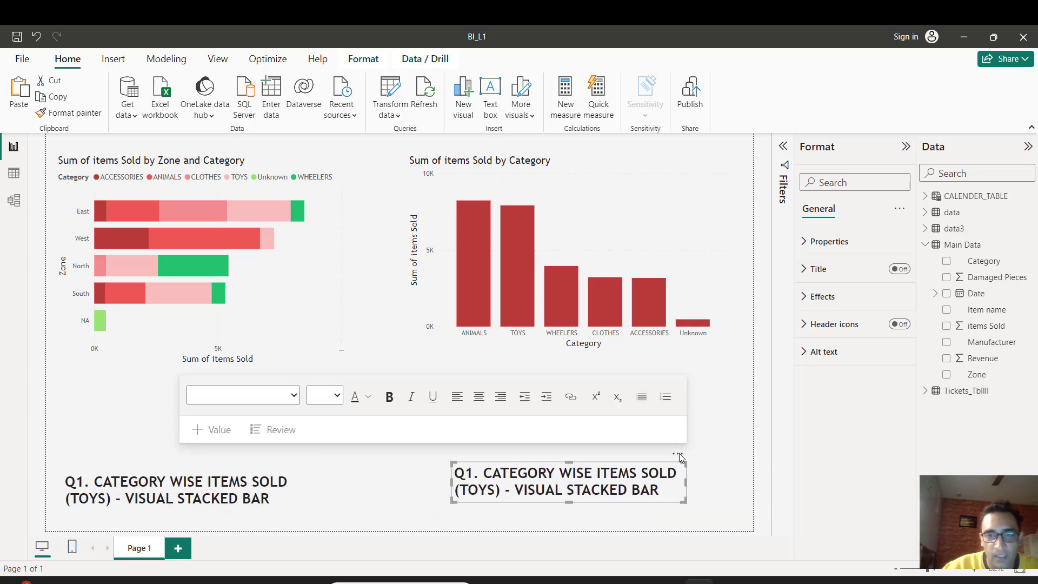
# Replace "BAR" with "COLUMN" in the copied Q1 text box and widen it so the text fits on two lines
pyautogui.click(588, 488)
pyautogui.doubleClick(588, 489)
pyautogui.doubleClick(645, 488)
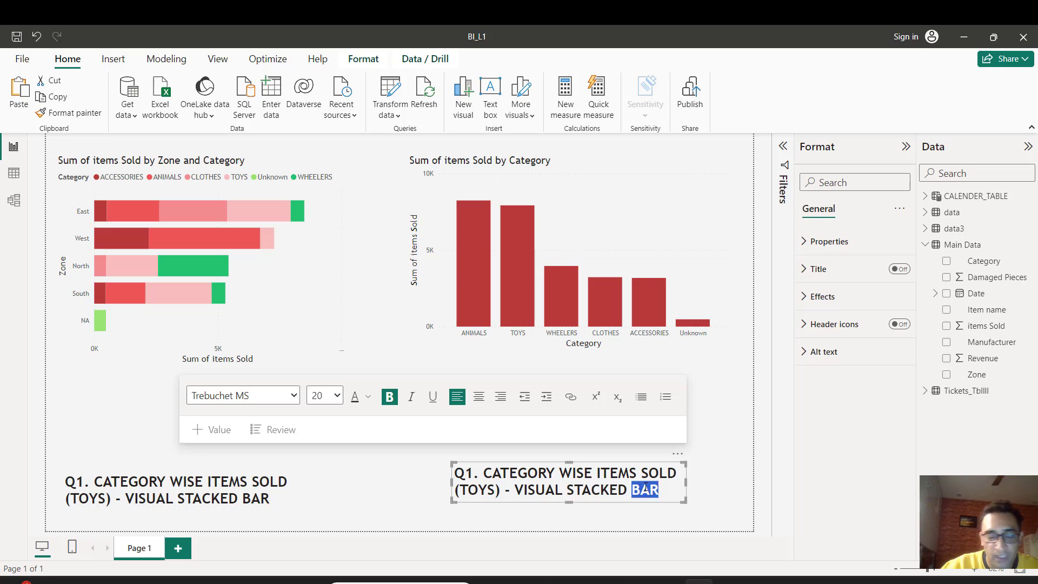
pyautogui.write('COLUMN')
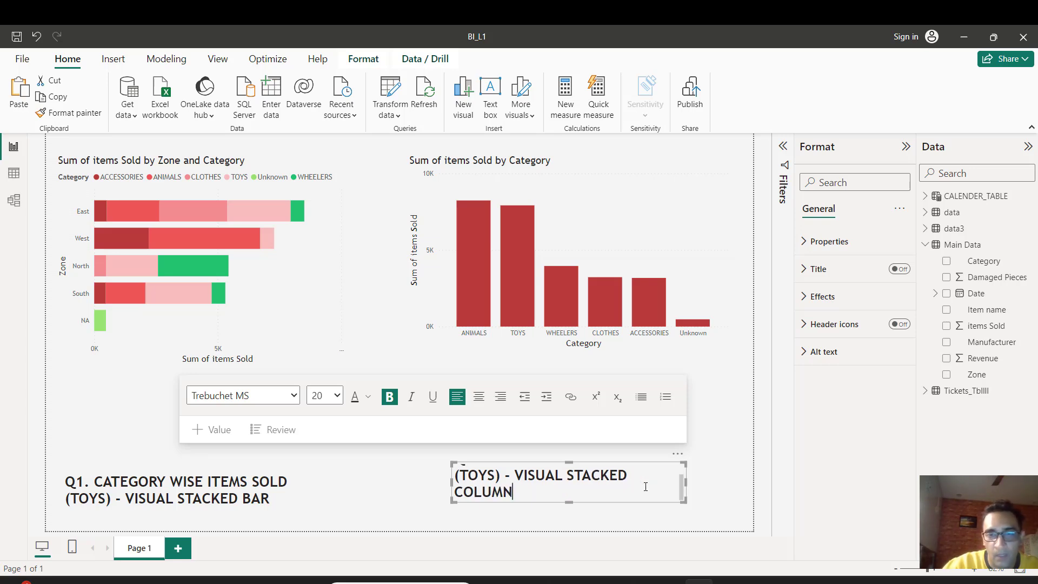
pyautogui.moveTo(683, 482); pyautogui.dragTo(723, 486)
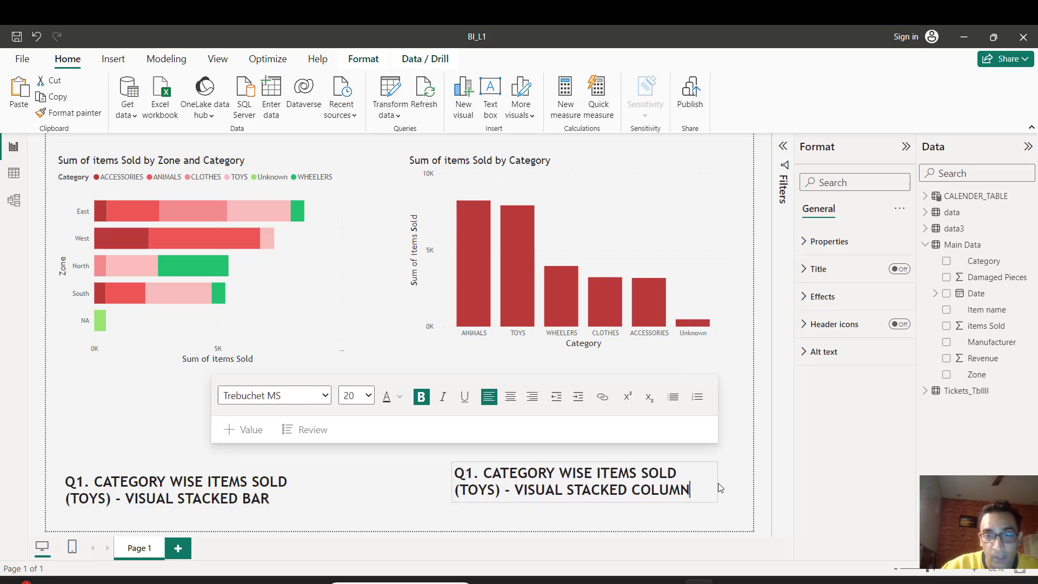
pyautogui.click(379, 497)
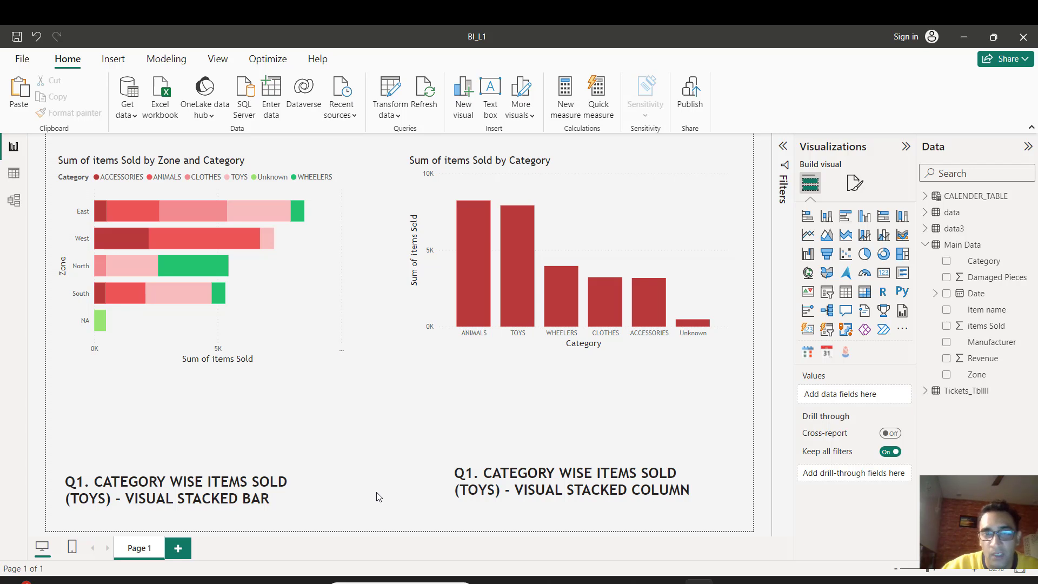
# Set the stacked column chart's fields to Zone on the X-axis and Category as the legend
pyautogui.click(592, 166)
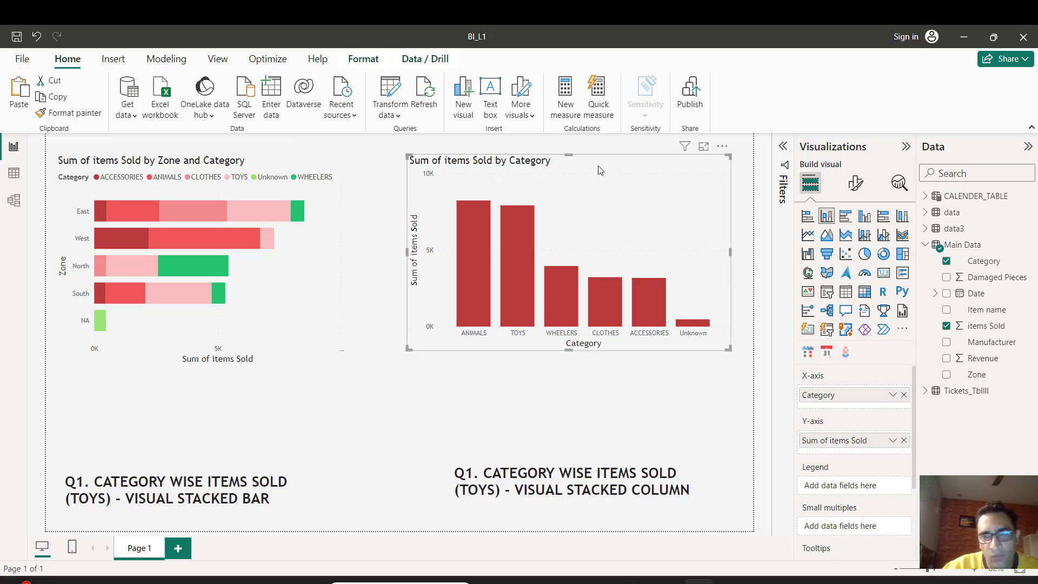
pyautogui.moveTo(977, 374); pyautogui.dragTo(842, 502)
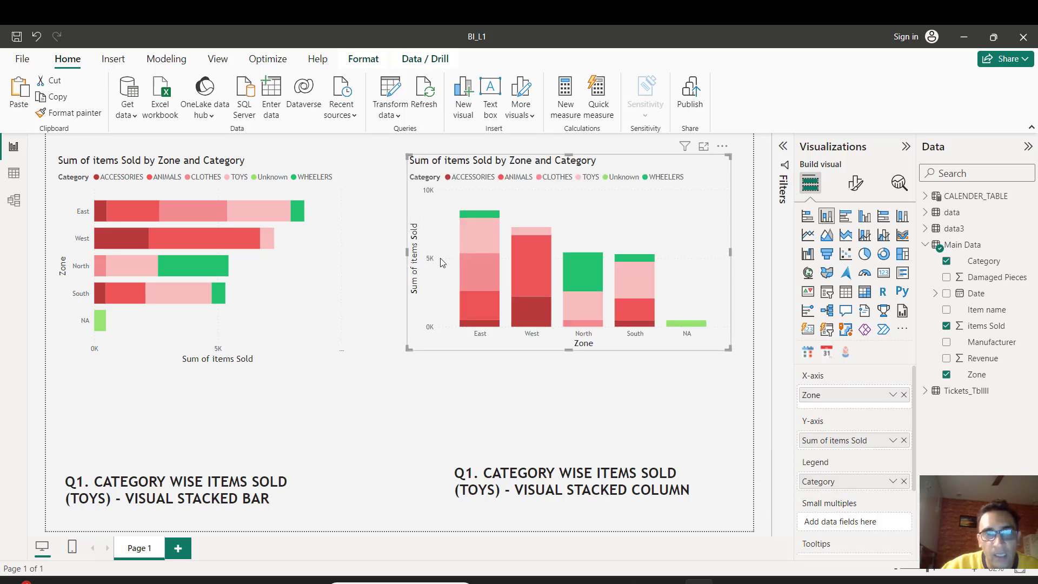
pyautogui.click(441, 377)
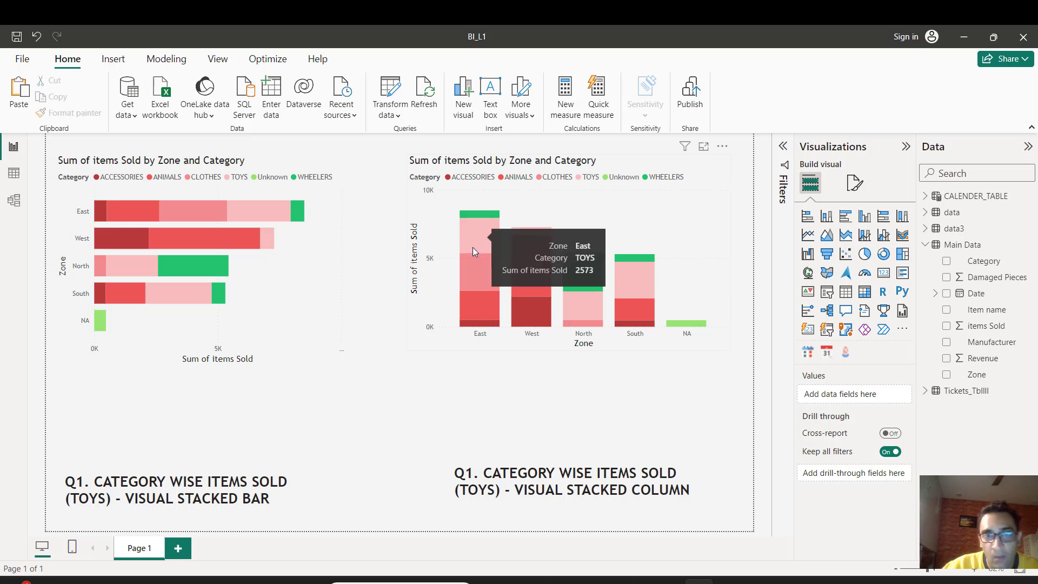
# Compare the East zone's category segments and items Sold between the stacked bar chart and the stacked column chart
pyautogui.moveTo(177, 209)
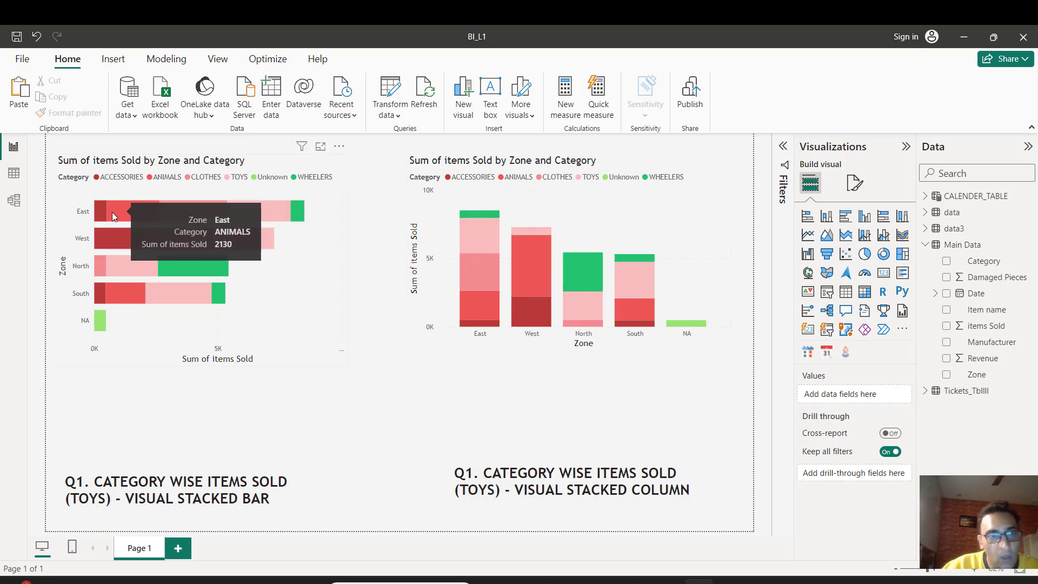
pyautogui.moveTo(234, 210)
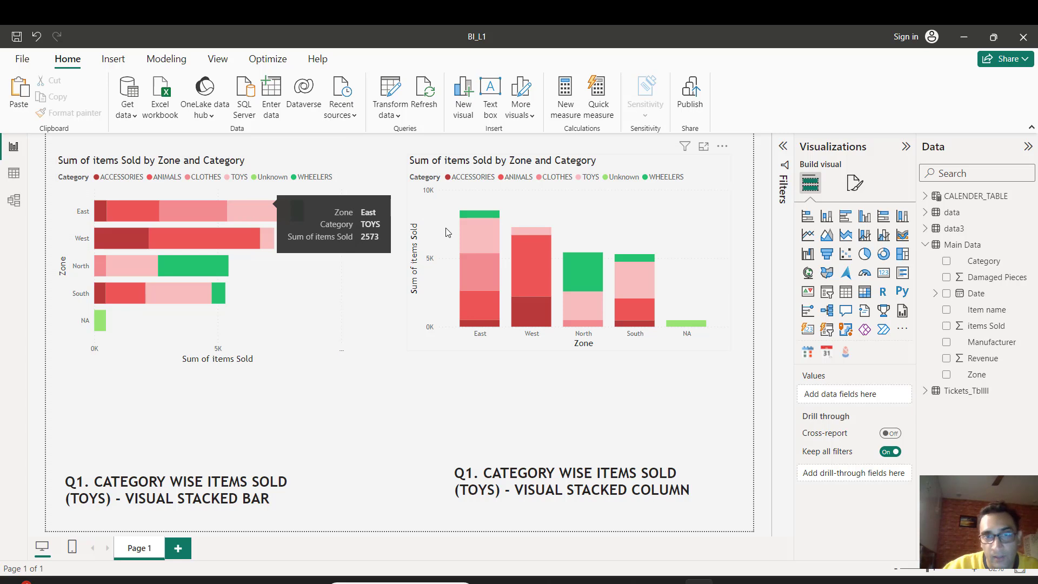
pyautogui.click(319, 246)
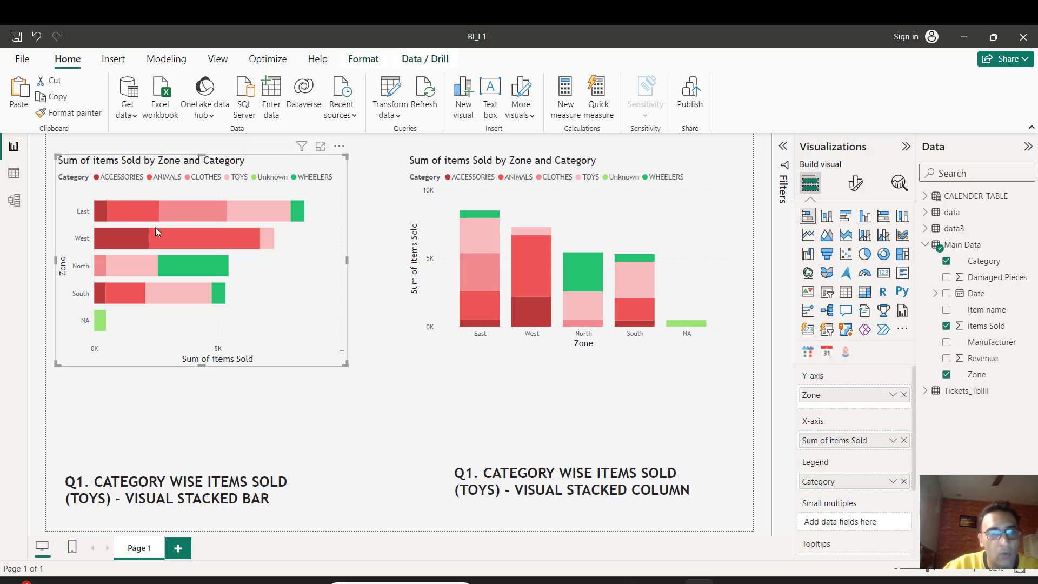
pyautogui.click(629, 201)
pyautogui.moveTo(475, 327)
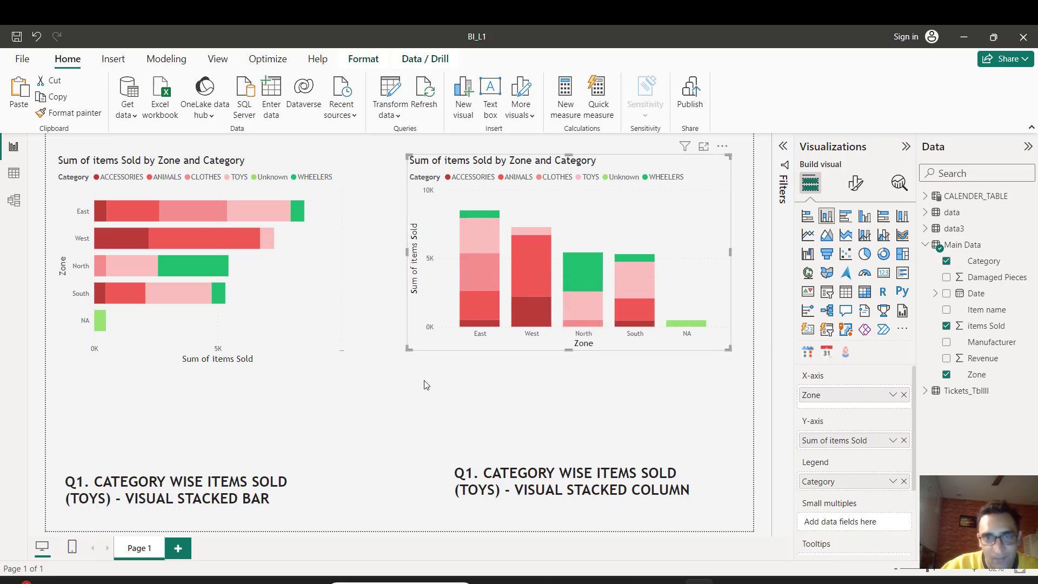
pyautogui.moveTo(470, 307)
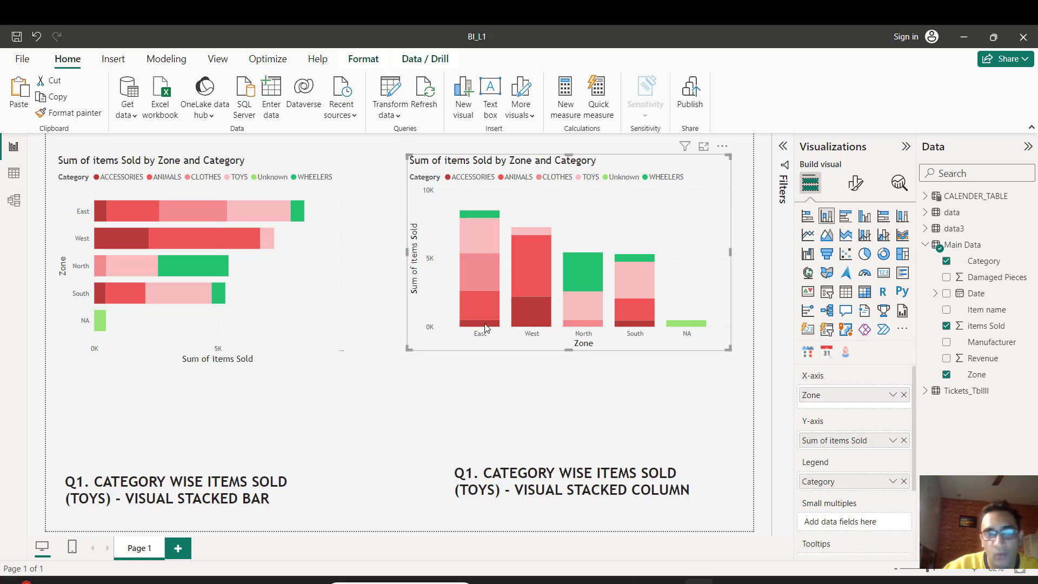
pyautogui.moveTo(485, 299)
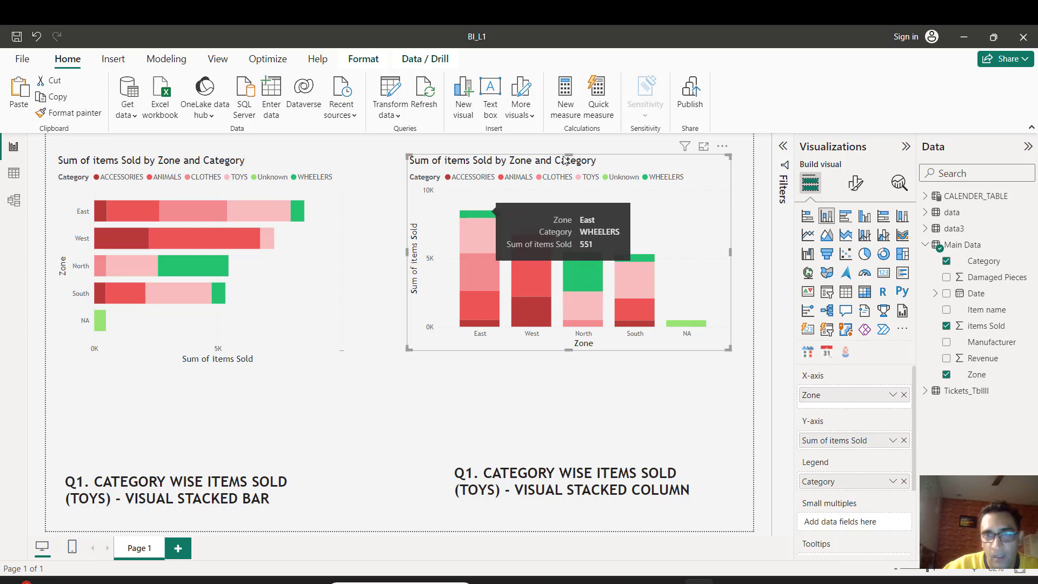
pyautogui.click(394, 458)
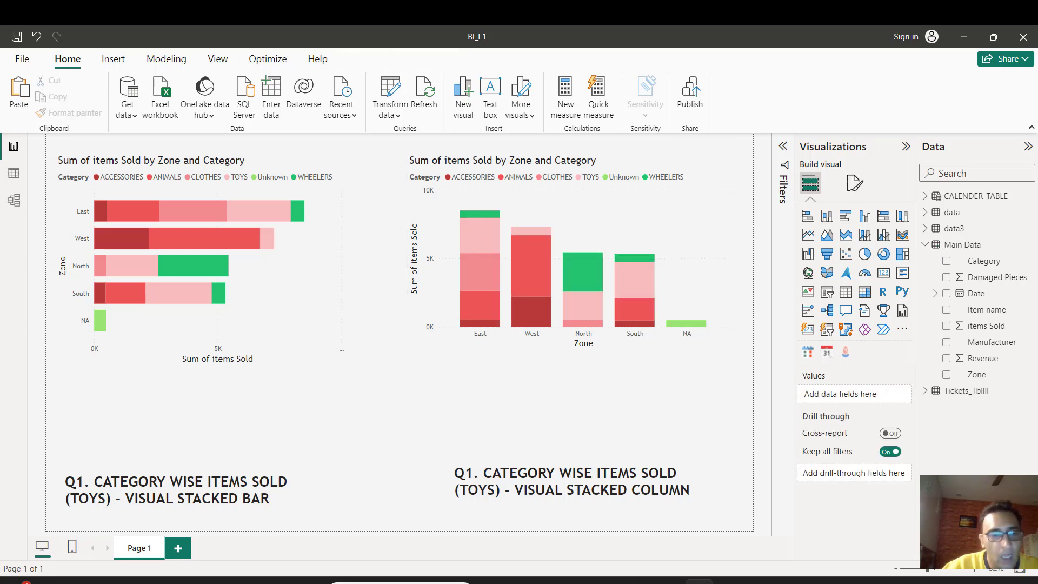
# Duplicate Page 1 and rename the copy as Page 2
pyautogui.rightClick(152, 550)
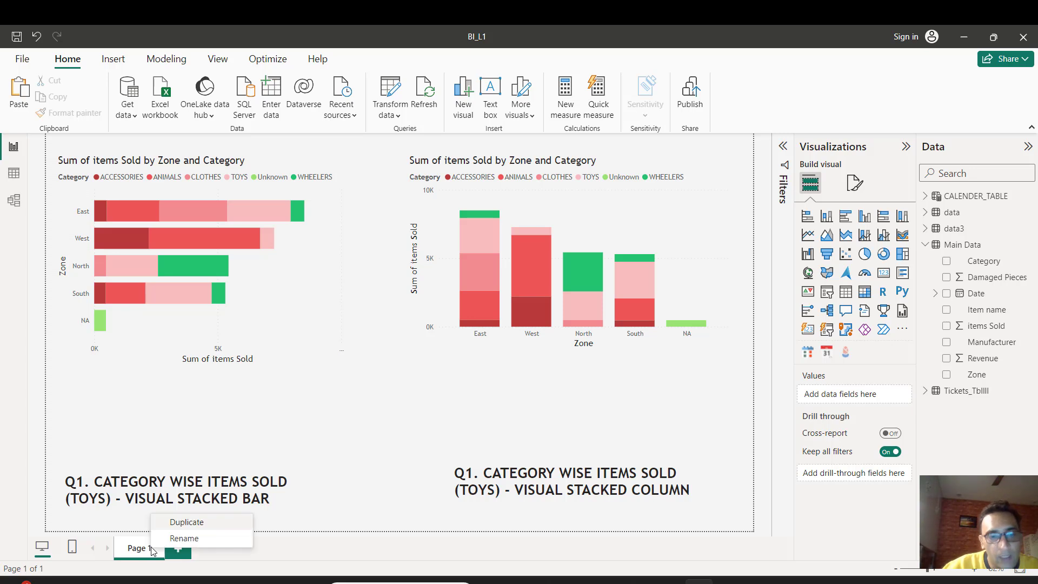
pyautogui.click(193, 523)
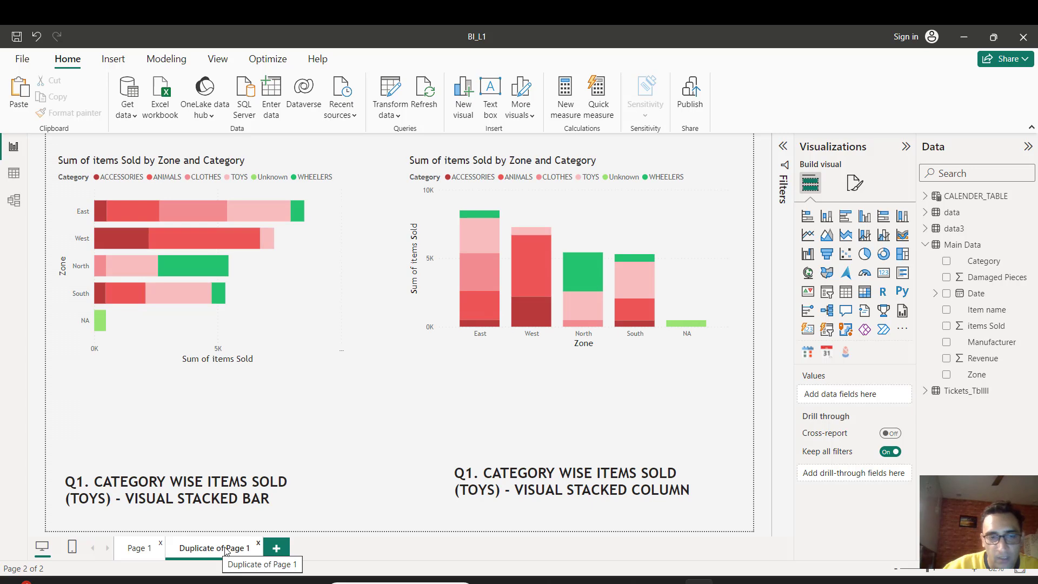
pyautogui.doubleClick(225, 551)
pyautogui.write('Page ')
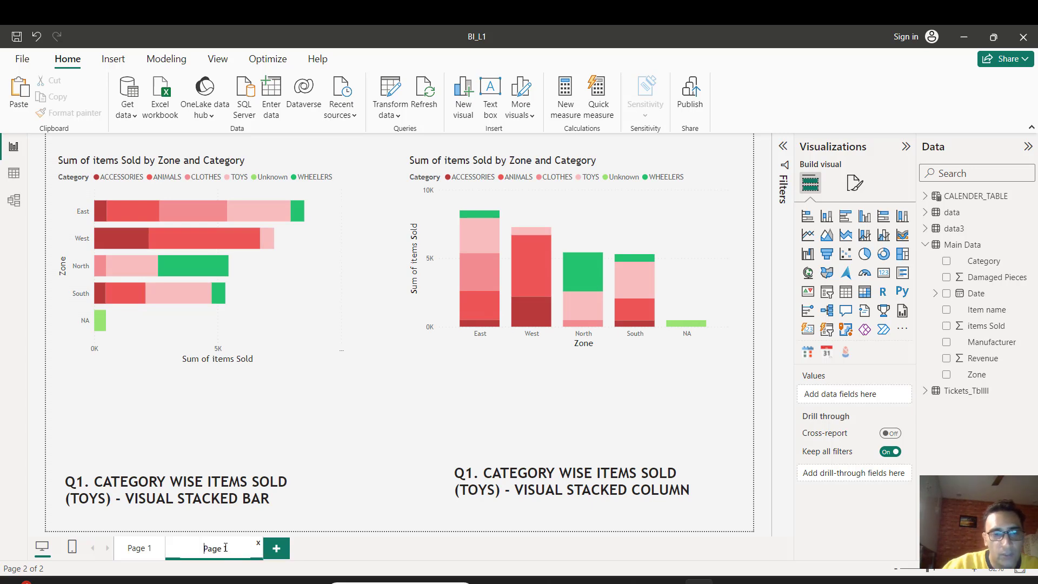
pyautogui.write('1')
pyautogui.press('BackSpace')
pyautogui.write('3')
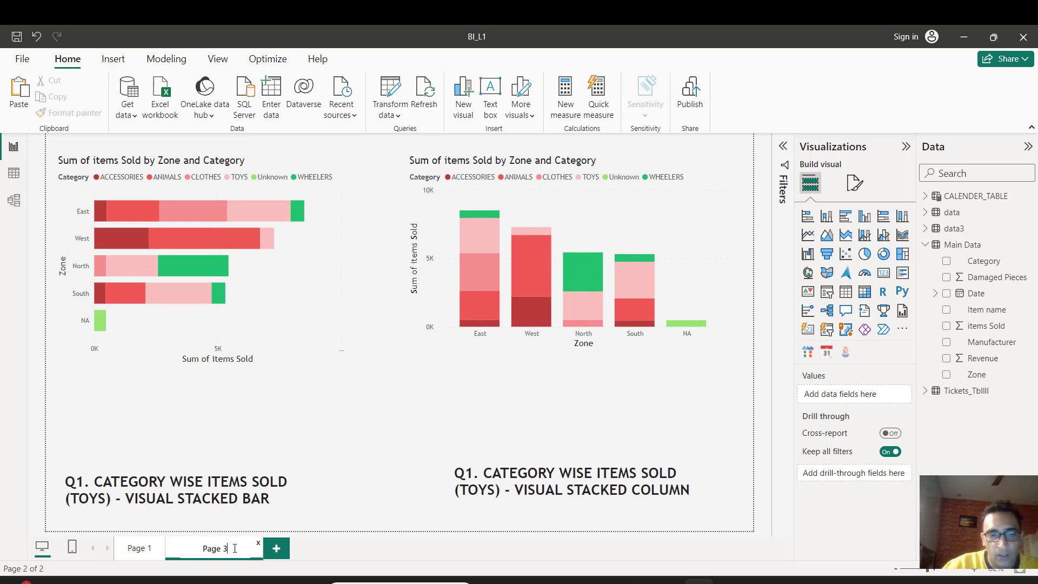
pyautogui.press('BackSpace')
pyautogui.write('2')
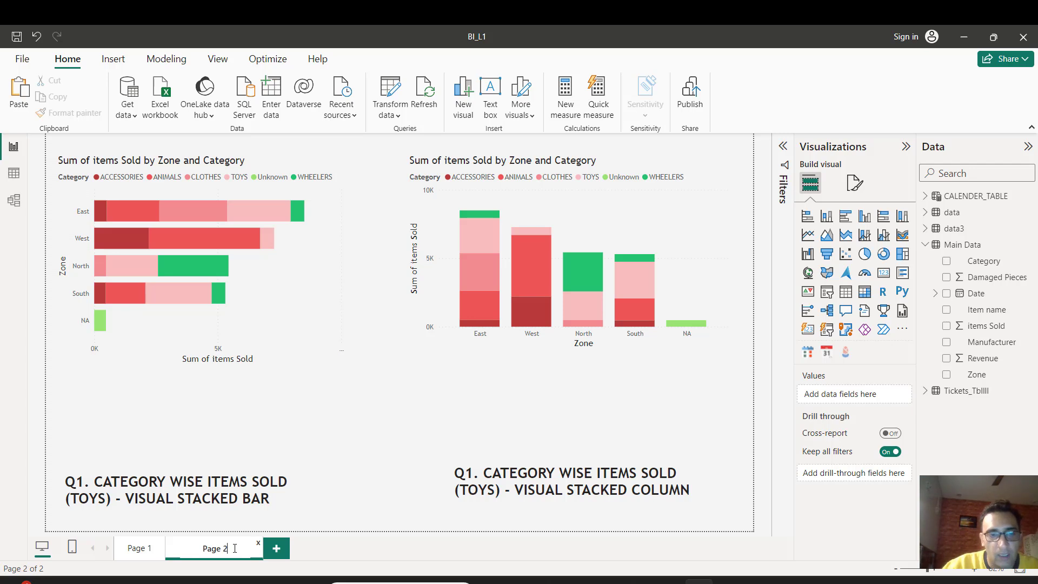
pyautogui.click(331, 517)
# Remove both Q1 text boxes from Page 2
pyautogui.click(273, 483)
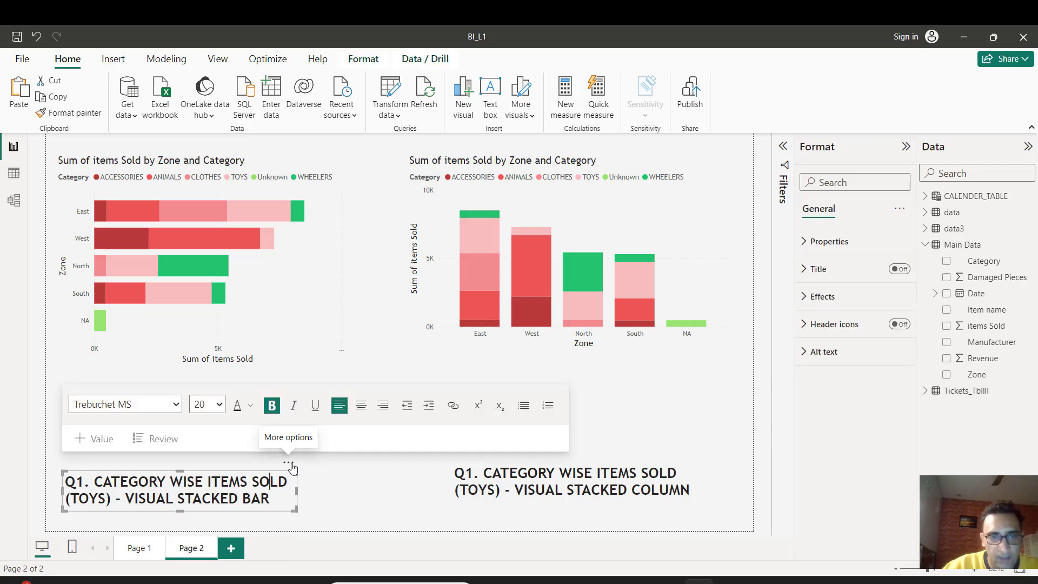
pyautogui.click(290, 464)
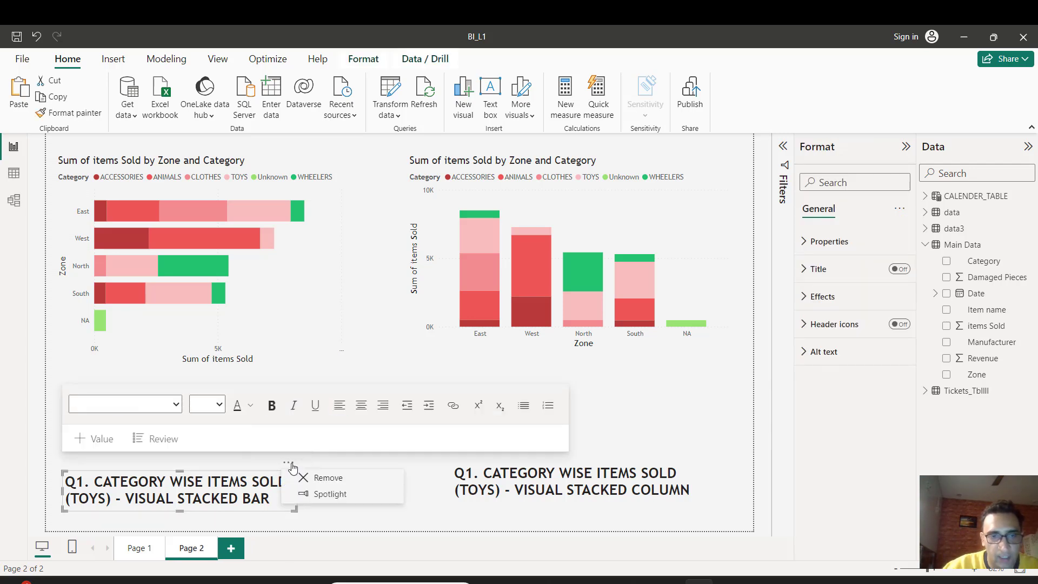
pyautogui.click(317, 478)
pyautogui.click(564, 474)
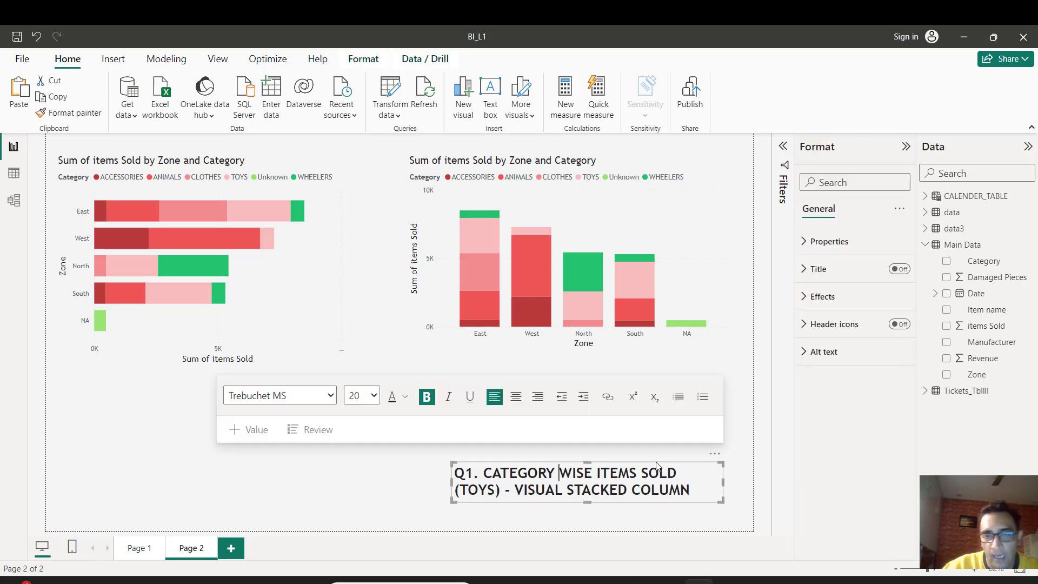
pyautogui.click(716, 454)
pyautogui.click(747, 471)
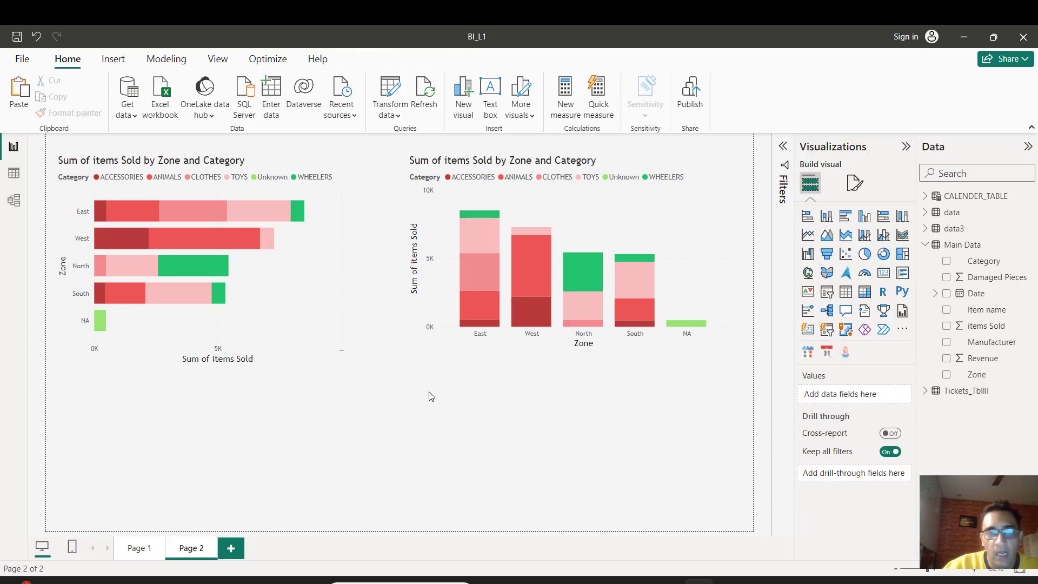
# Reduce the height of the stacked bar and stacked column charts on Page 2 to free space beneath them
pyautogui.click(311, 267)
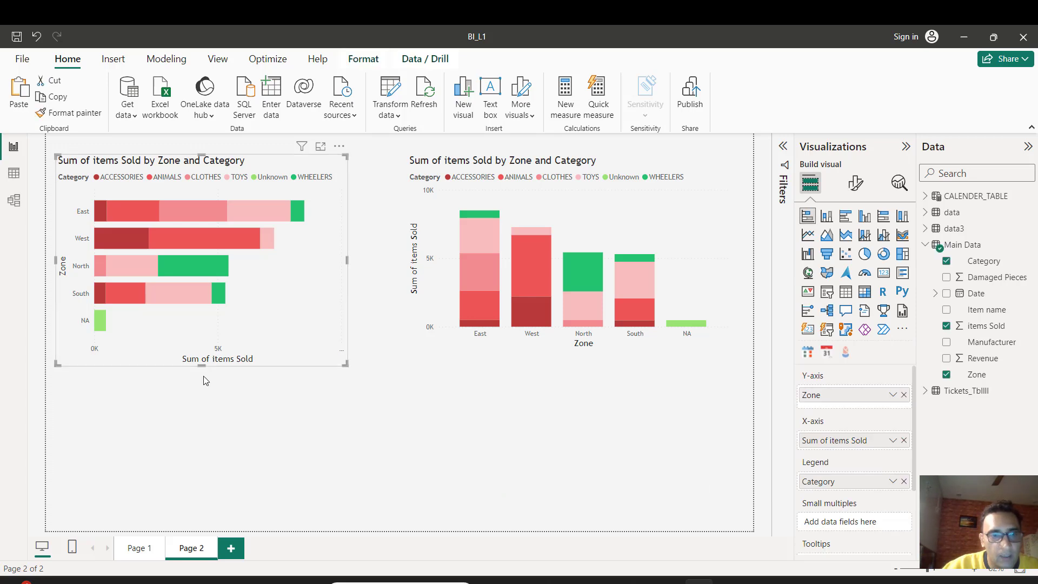
pyautogui.moveTo(201, 365); pyautogui.dragTo(199, 309)
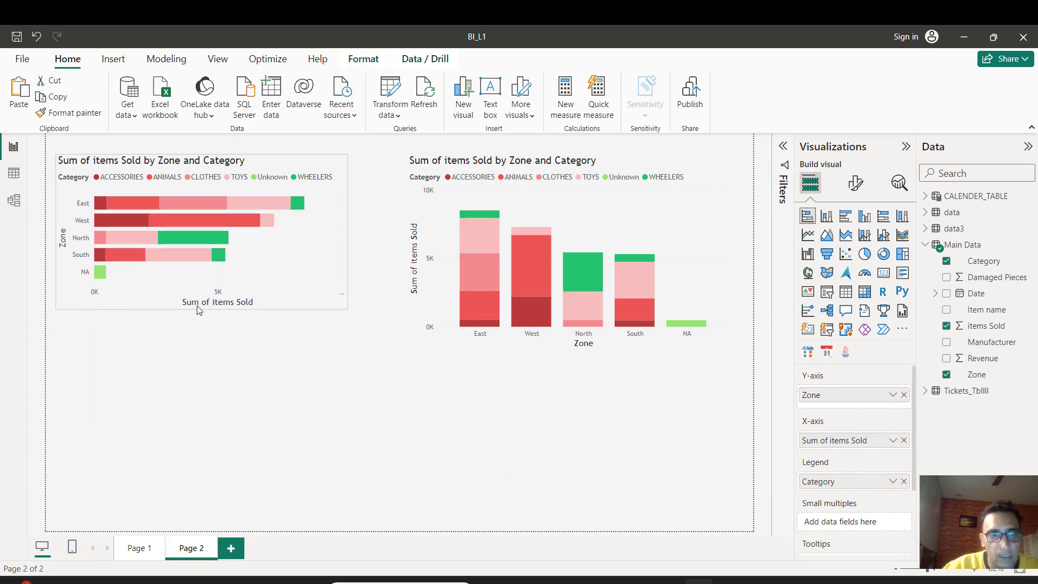
pyautogui.click(597, 214)
pyautogui.moveTo(569, 348); pyautogui.dragTo(569, 313)
pyautogui.click(184, 406)
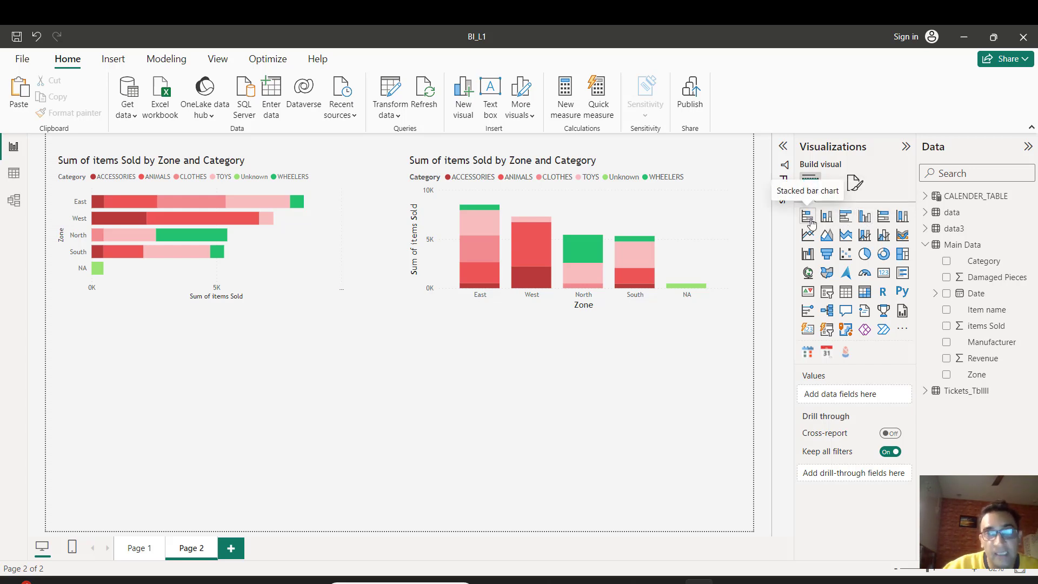
# Add a clustered bar chart beneath the stacked bar chart with Zone on the Y-axis, items Sold on the X-axis and Category as legend
pyautogui.click(845, 221)
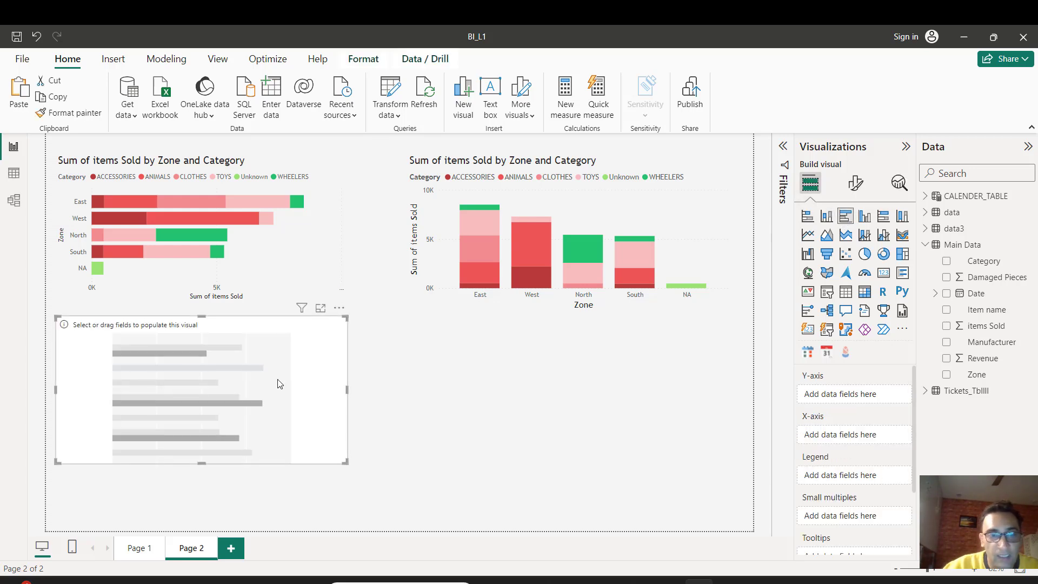
pyautogui.moveTo(278, 382); pyautogui.dragTo(279, 409)
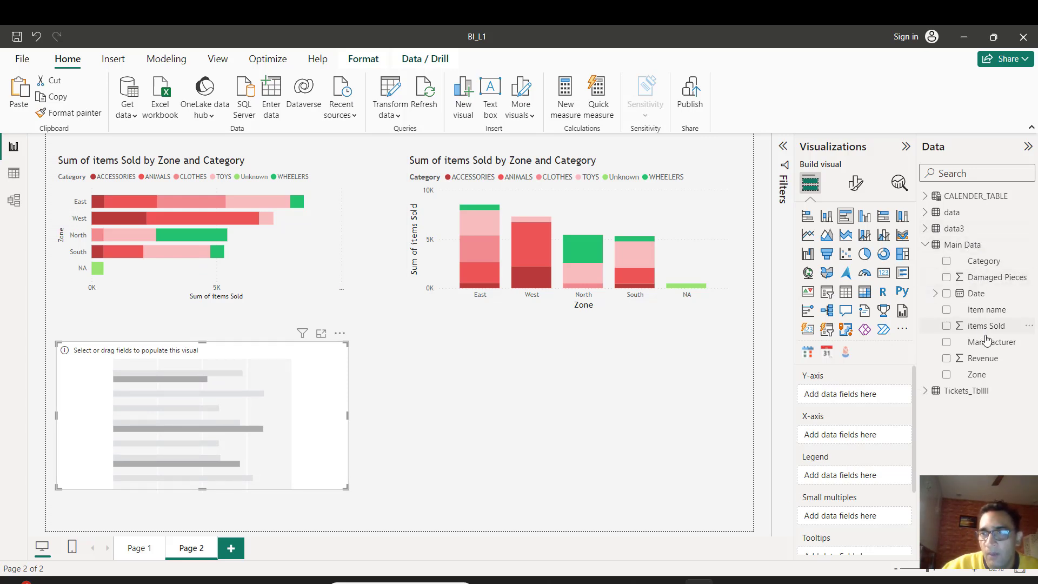
pyautogui.moveTo(976, 375); pyautogui.dragTo(857, 394)
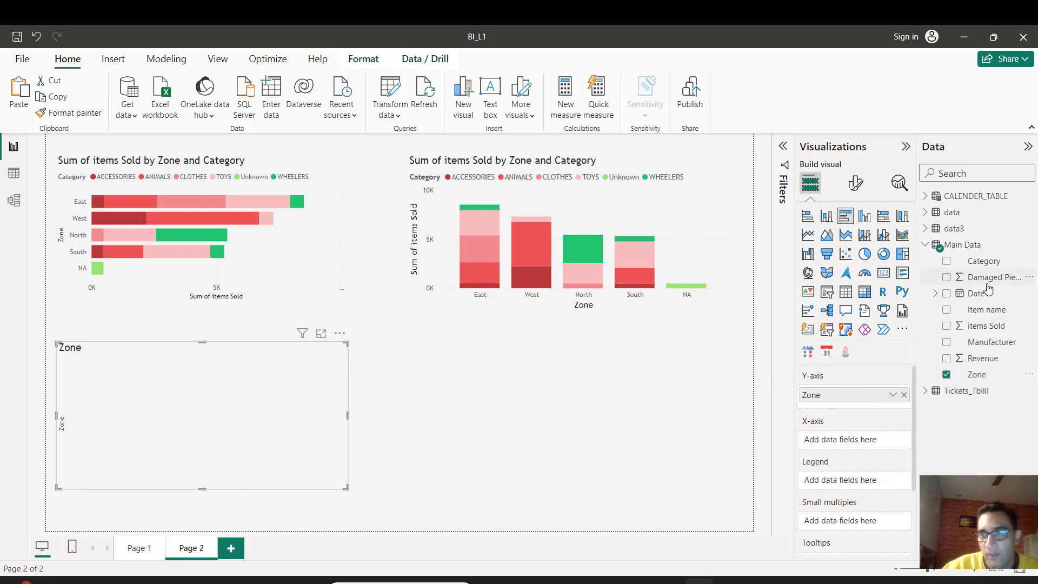
pyautogui.moveTo(986, 263); pyautogui.dragTo(855, 482)
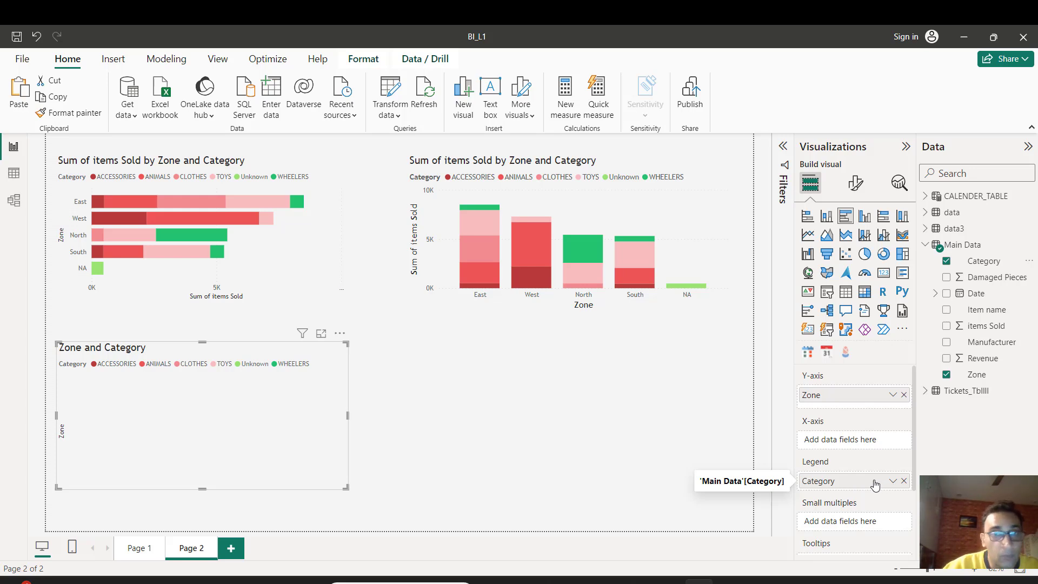
pyautogui.moveTo(988, 327); pyautogui.dragTo(868, 439)
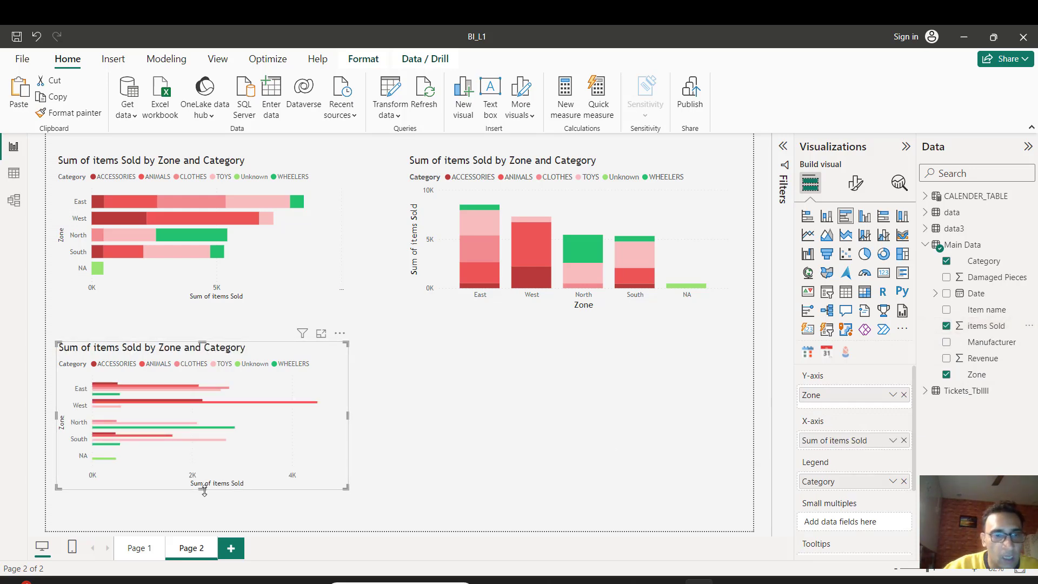
# Increase the clustered bar chart's height by extending its lower edge to the page bottom and its upper edge towards the stacked bar chart
pyautogui.moveTo(204, 489); pyautogui.dragTo(202, 524)
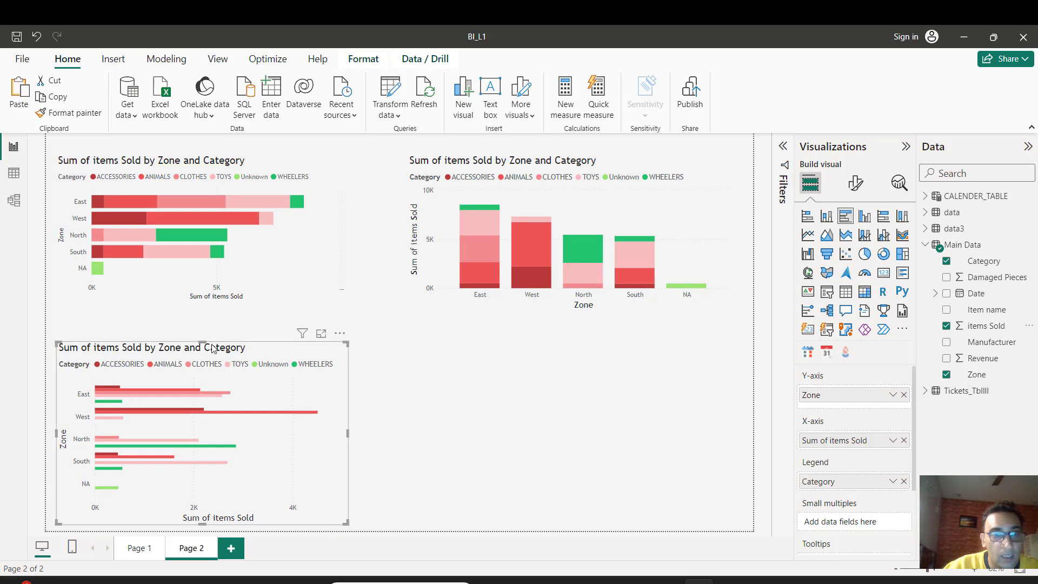
pyautogui.moveTo(206, 342); pyautogui.dragTo(209, 322)
pyautogui.click(540, 365)
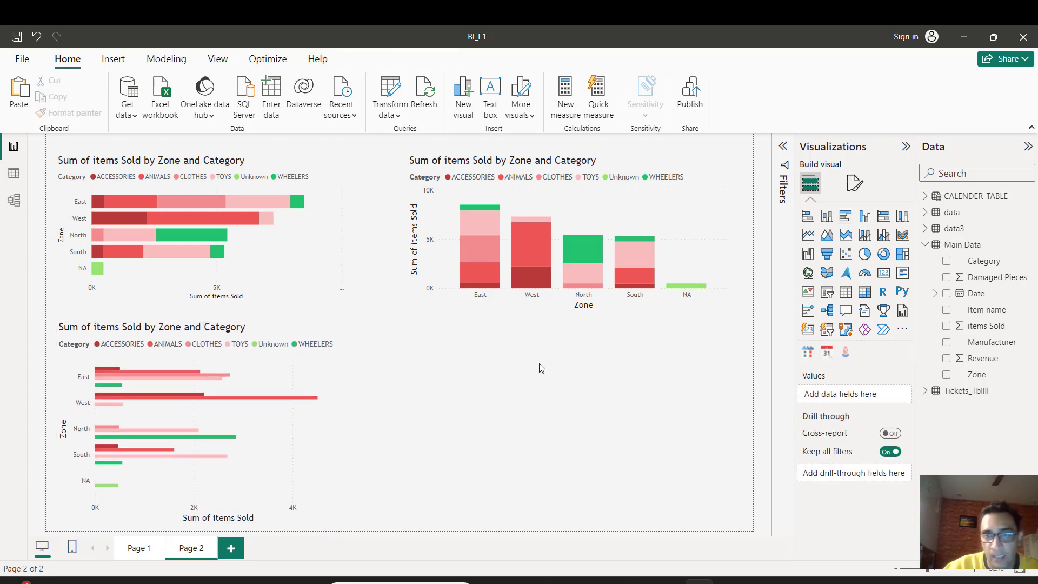
# Add a clustered column chart beneath the stacked column chart with Zone on the X-axis, items Sold on the Y-axis and Category as legend
pyautogui.click(866, 217)
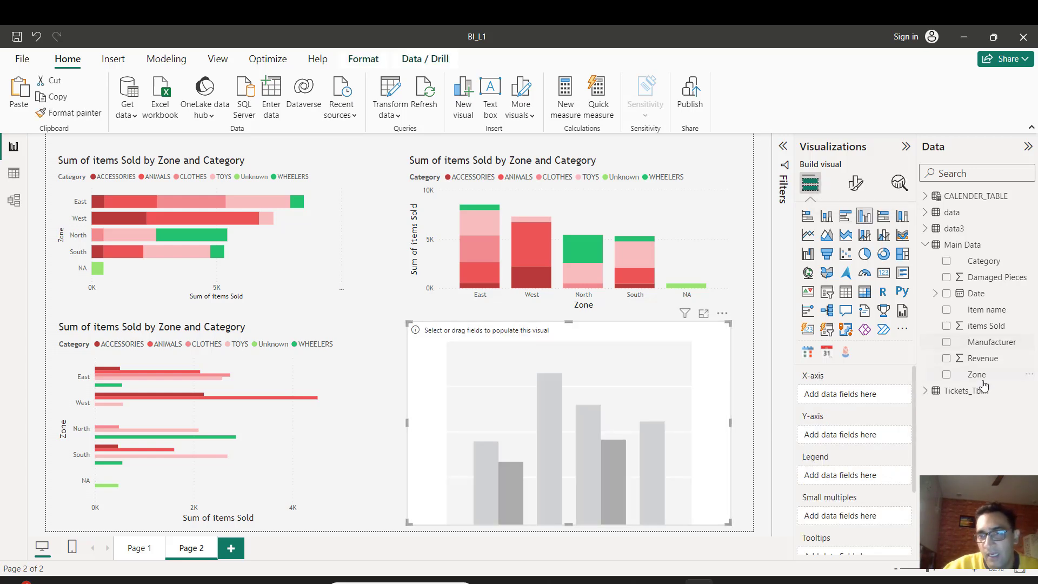
pyautogui.moveTo(976, 377); pyautogui.dragTo(792, 399)
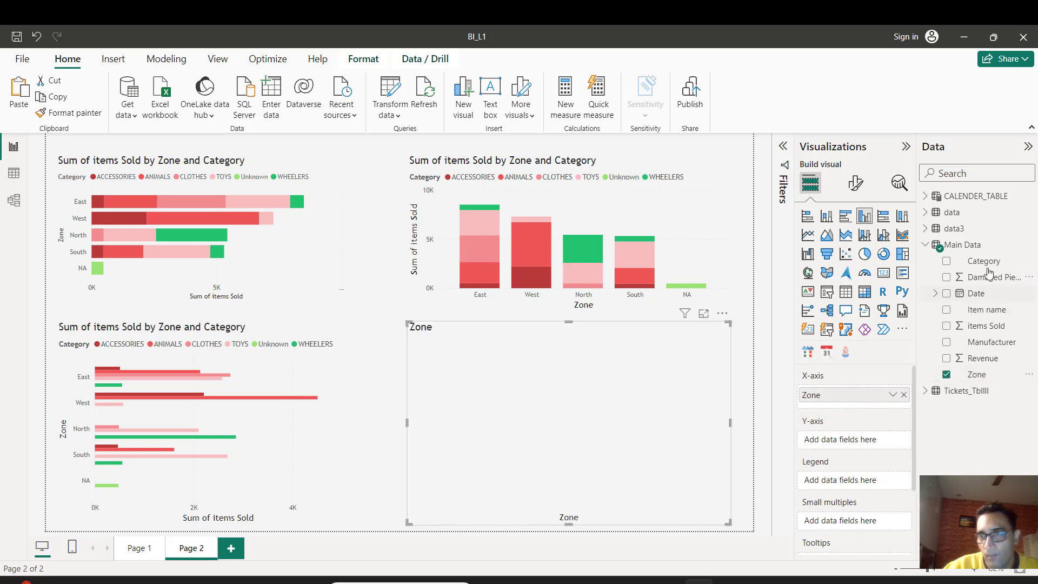
pyautogui.moveTo(989, 265); pyautogui.dragTo(864, 489)
pyautogui.moveTo(994, 327); pyautogui.dragTo(873, 447)
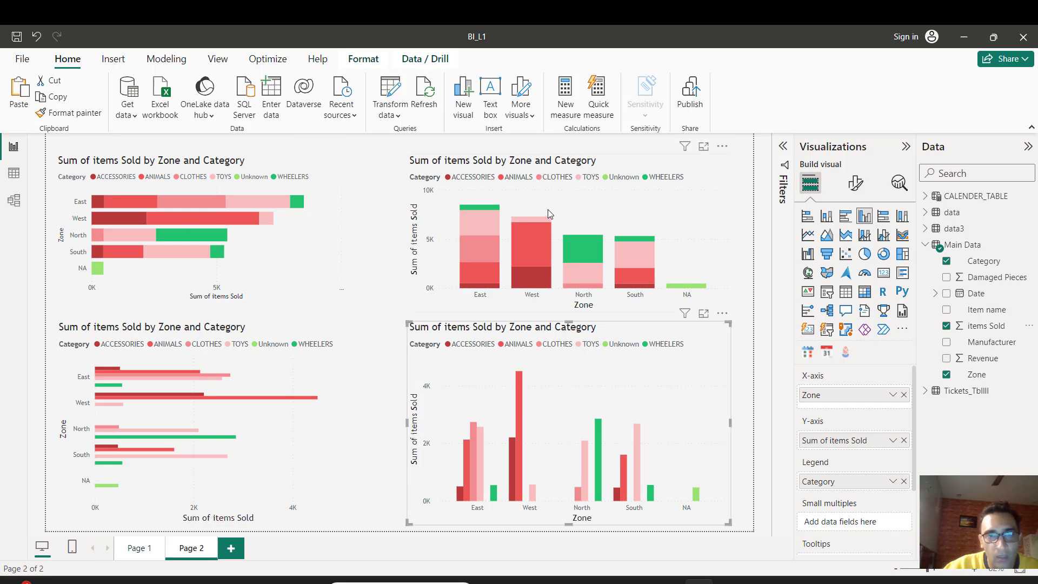
pyautogui.click(356, 389)
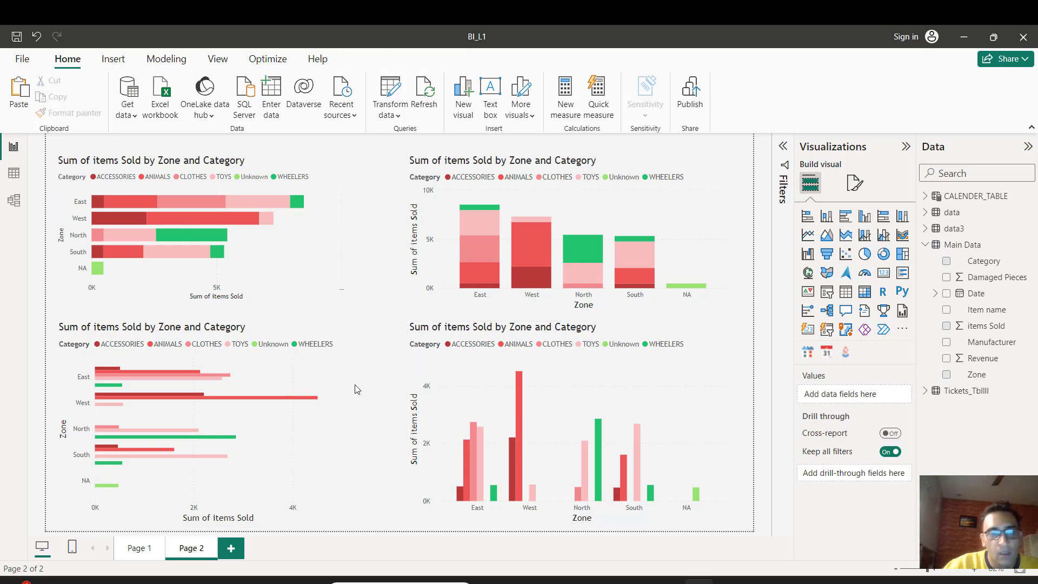
# Move the stacked bar chart up to widen the gap above the clustered bar chart
pyautogui.click(324, 383)
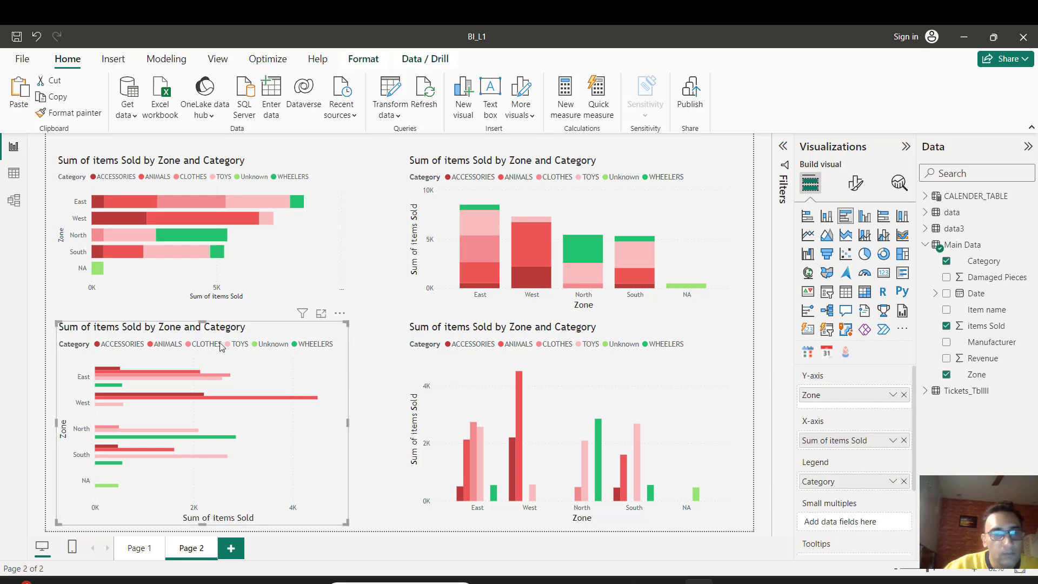
pyautogui.click(302, 256)
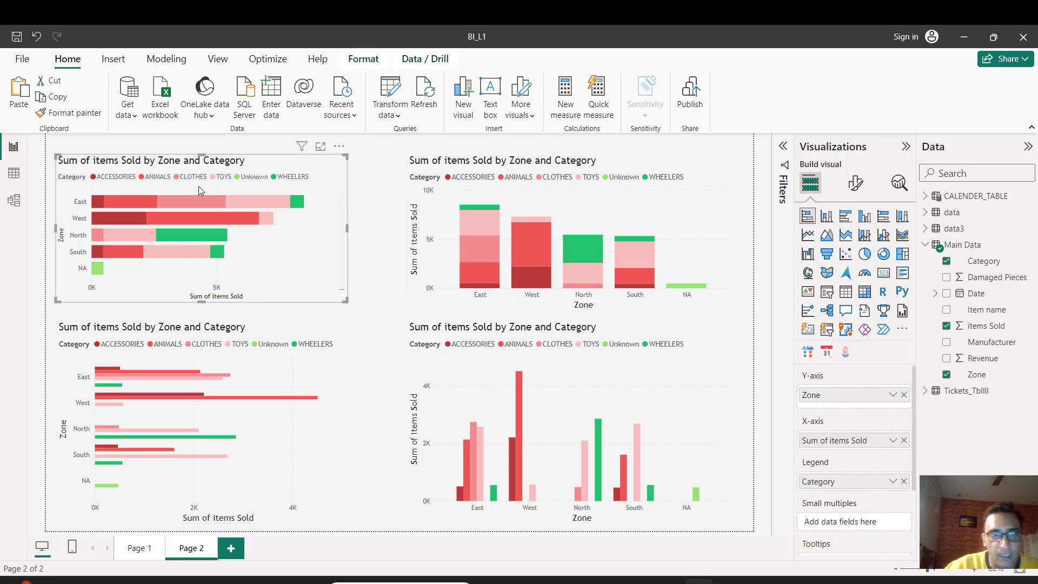
pyautogui.moveTo(268, 244); pyautogui.dragTo(268, 228)
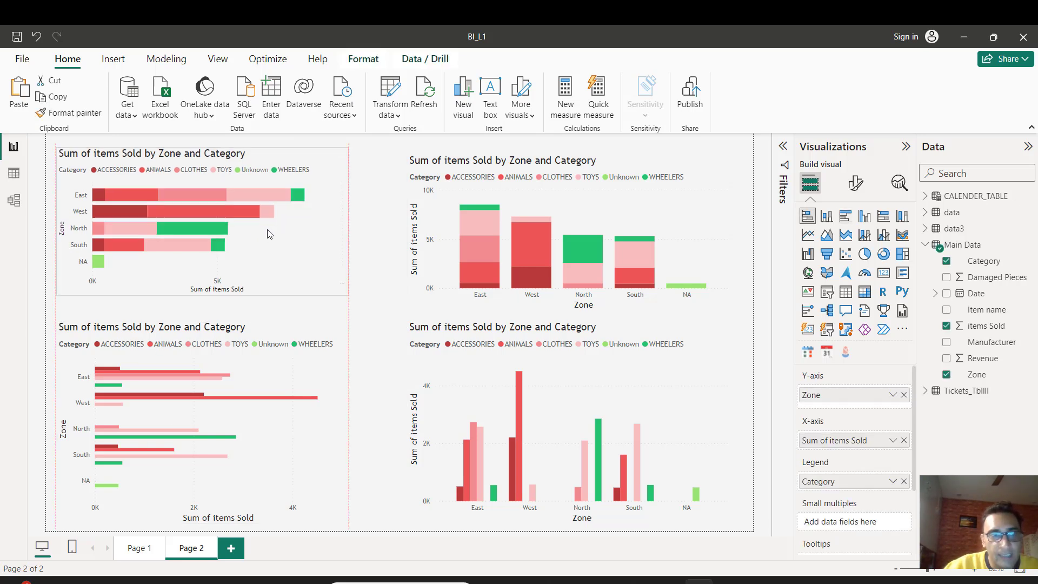
# Compare the layout of the clustered bar and clustered column charts with the stacked bar chart
pyautogui.click(292, 389)
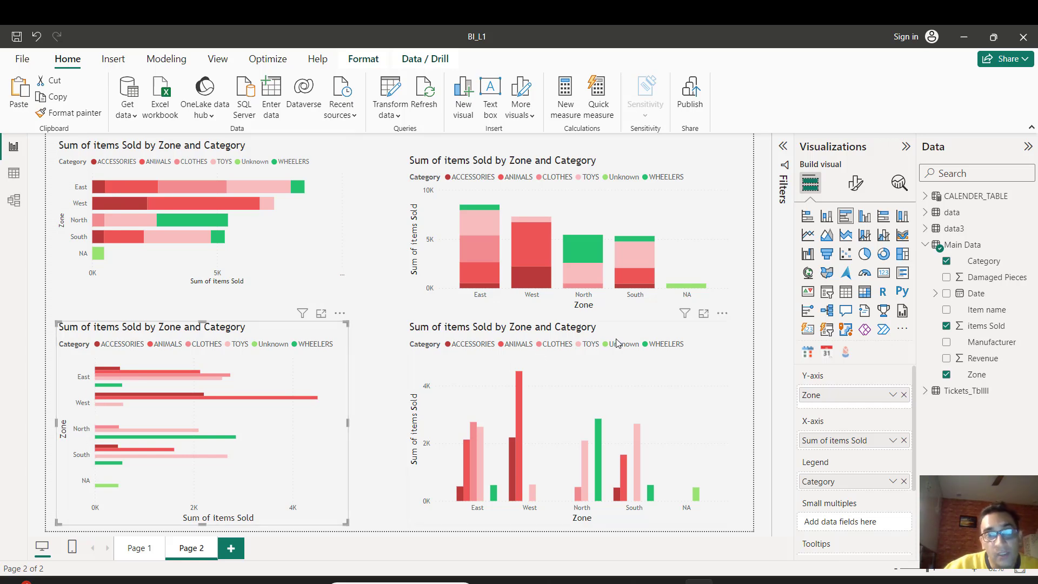
pyautogui.click(581, 385)
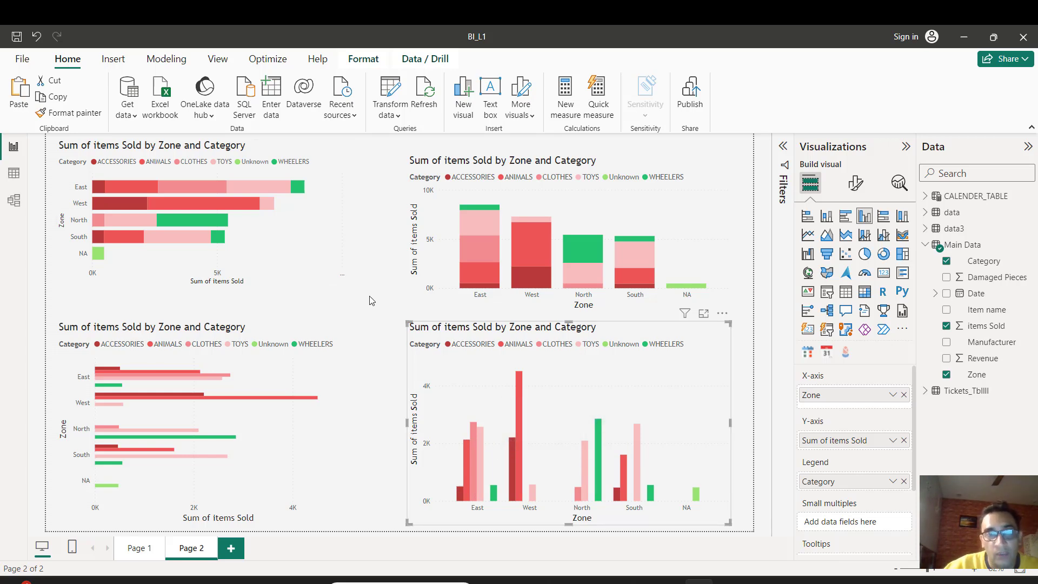
pyautogui.click(380, 306)
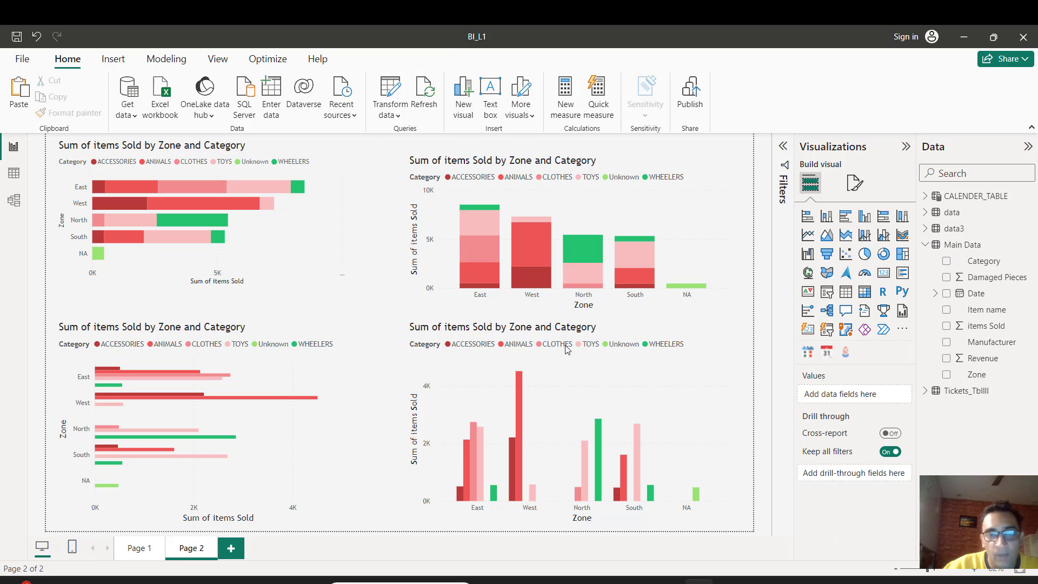
pyautogui.click(281, 377)
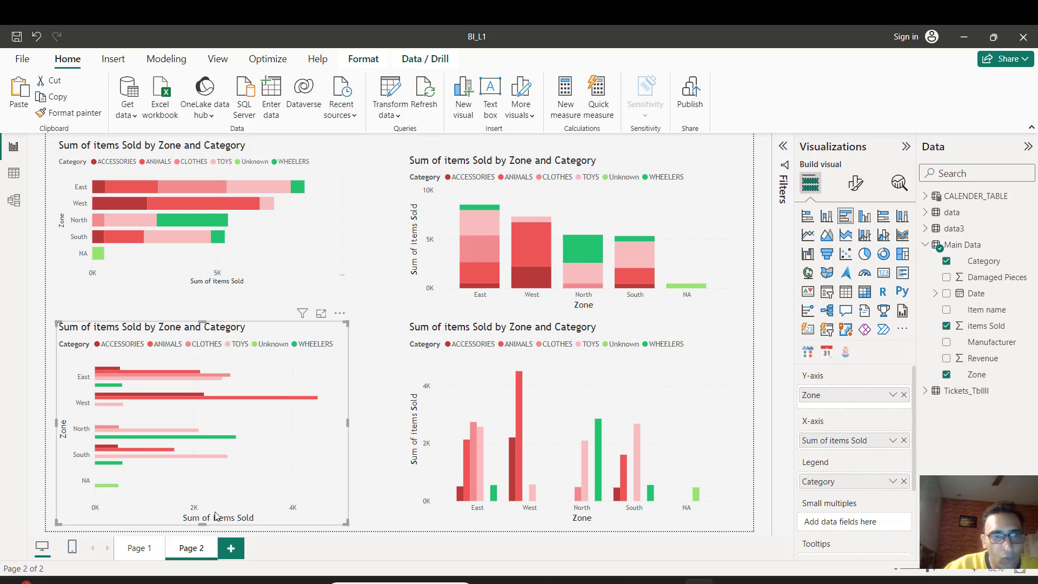
pyautogui.click(279, 238)
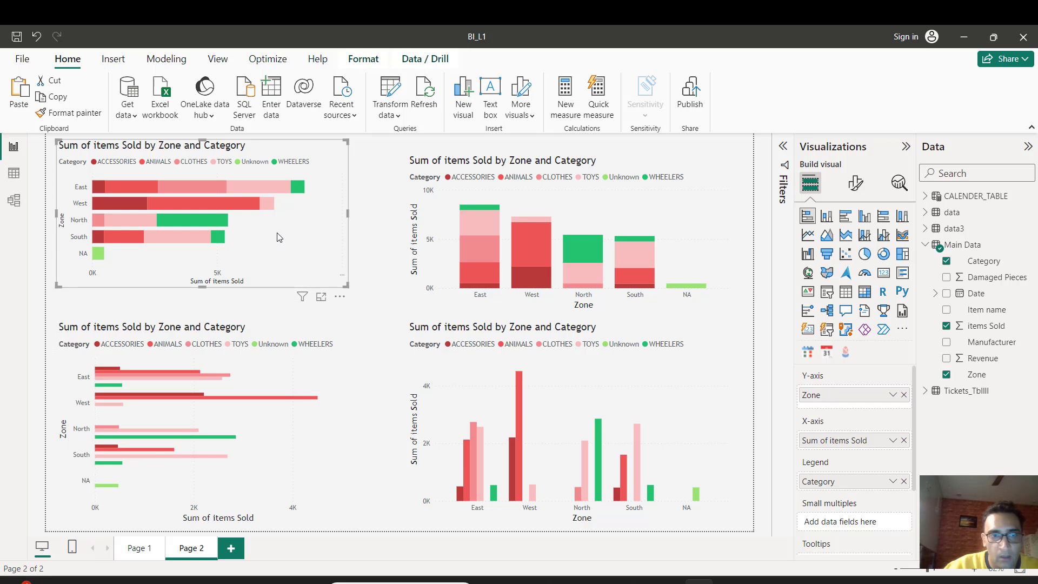
# Try stretching the clustered bar chart to the page top, and resize it to sit clear below the stacked bar chart
pyautogui.click(279, 388)
pyautogui.moveTo(201, 320); pyautogui.dragTo(190, 134)
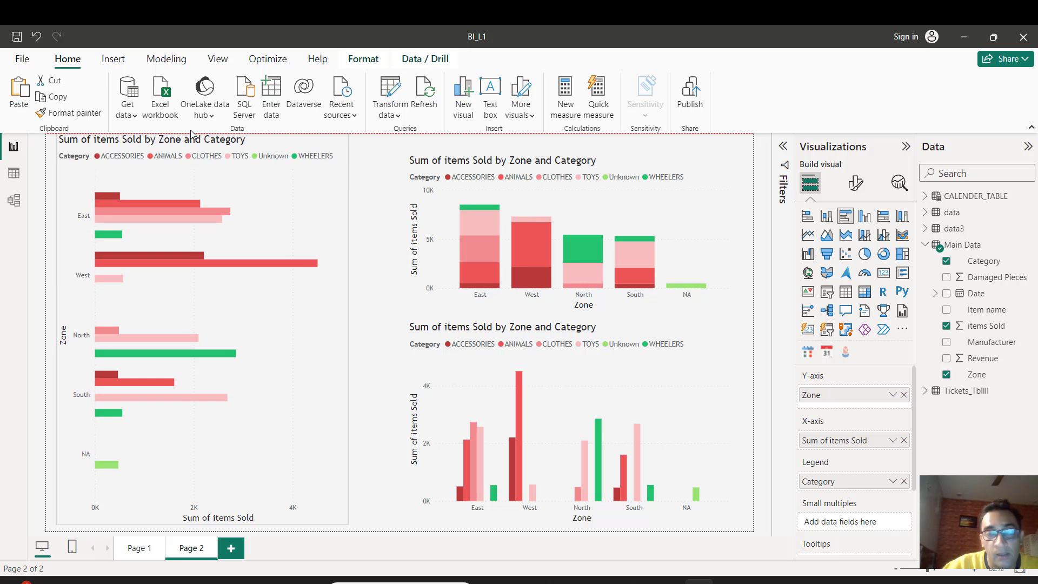
pyautogui.moveTo(191, 134); pyautogui.dragTo(198, 275)
pyautogui.moveTo(200, 331)
pyautogui.mouseDown()
pyautogui.moveTo(203, 350)
pyautogui.moveTo(198, 336)
pyautogui.mouseUp()
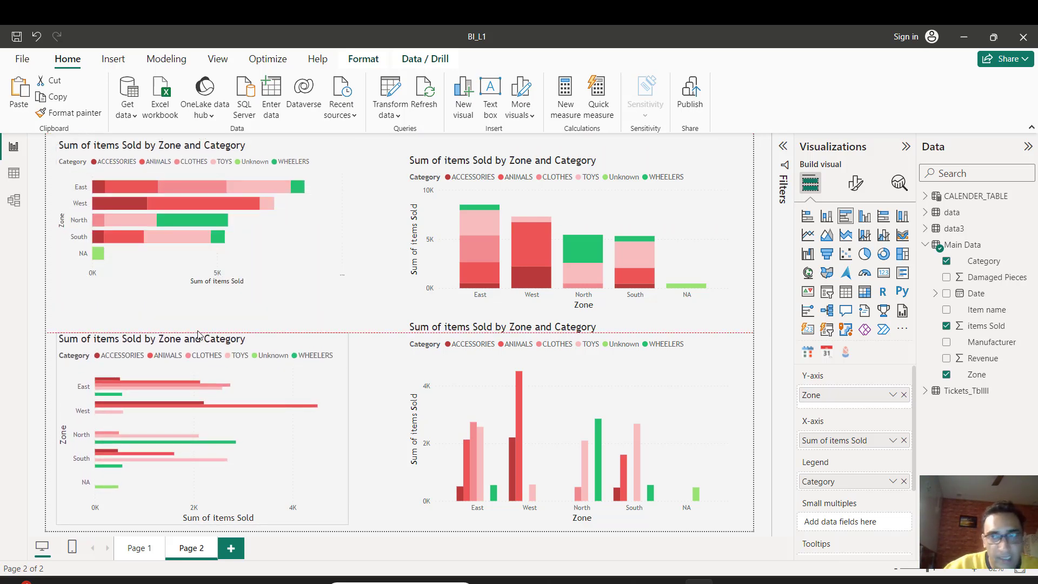
# Examine the East zone's TOYS segment in the stacked bar chart alongside the stacked column chart
pyautogui.click(278, 262)
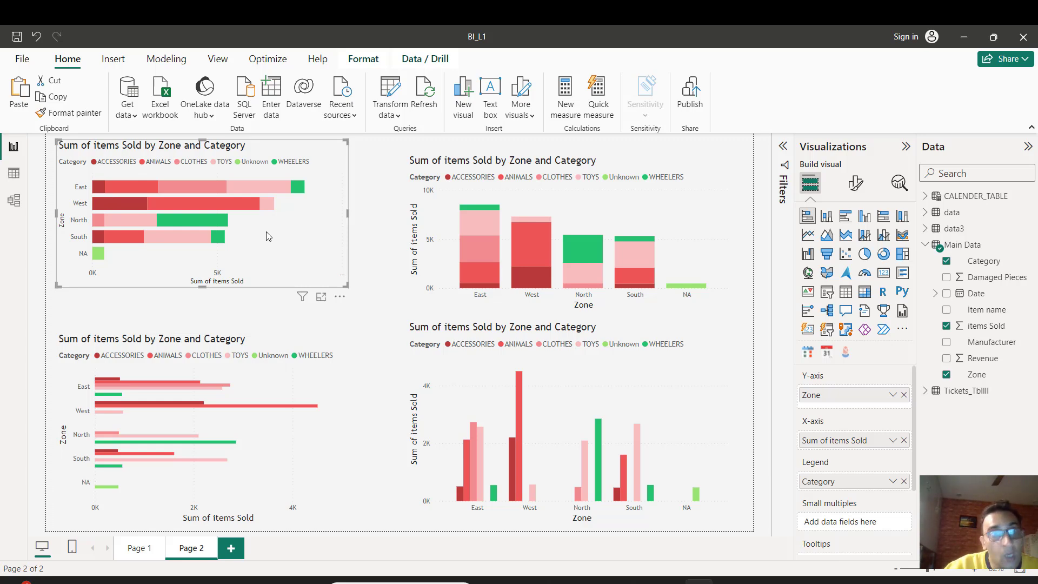
pyautogui.moveTo(241, 192)
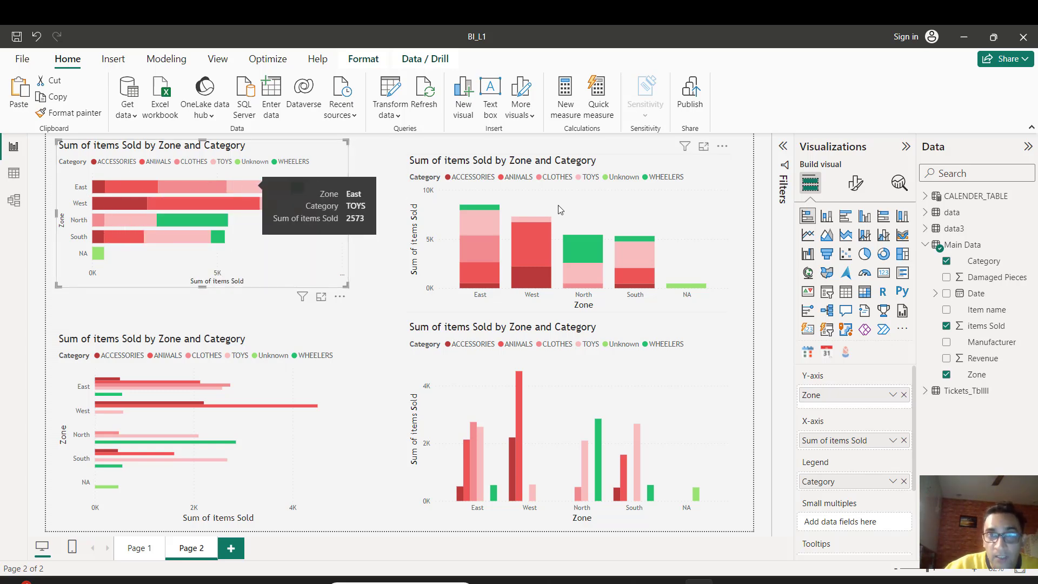
pyautogui.click(646, 197)
# Try widening the clustered column chart across the clustered bar chart, and restore its original width
pyautogui.click(585, 384)
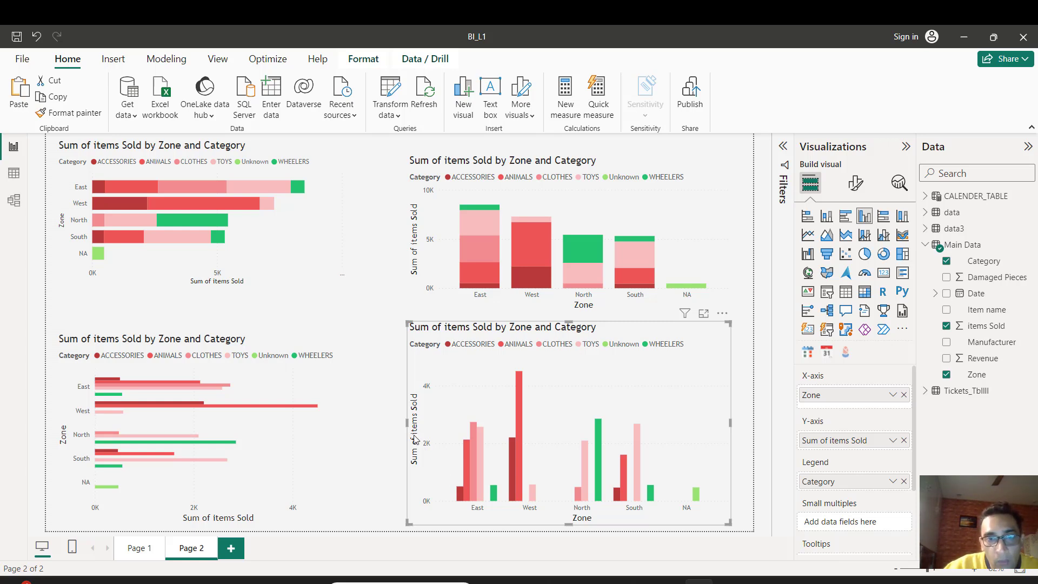
pyautogui.moveTo(407, 422); pyautogui.dragTo(249, 431)
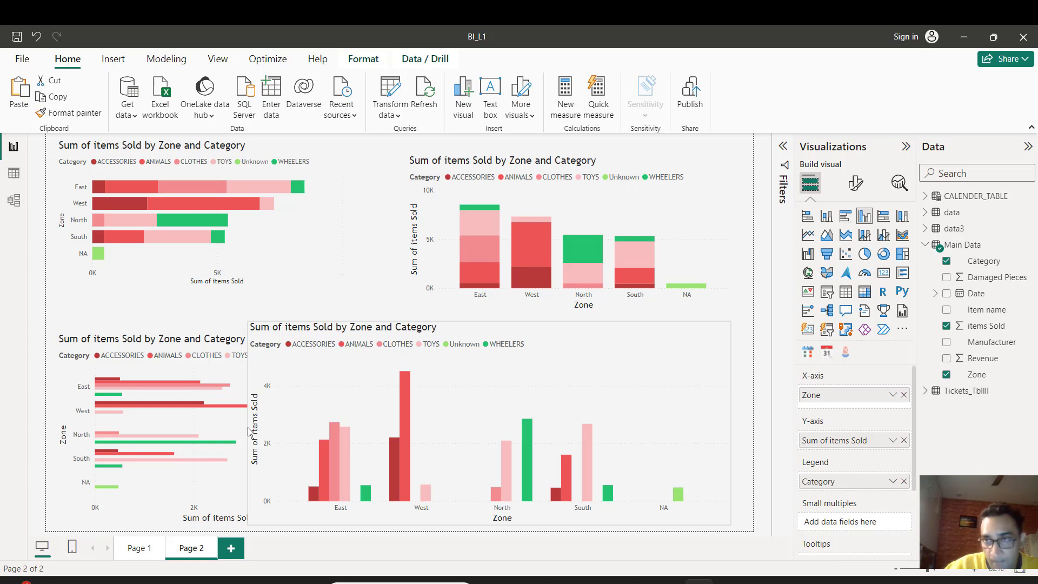
pyautogui.moveTo(249, 431); pyautogui.dragTo(409, 427)
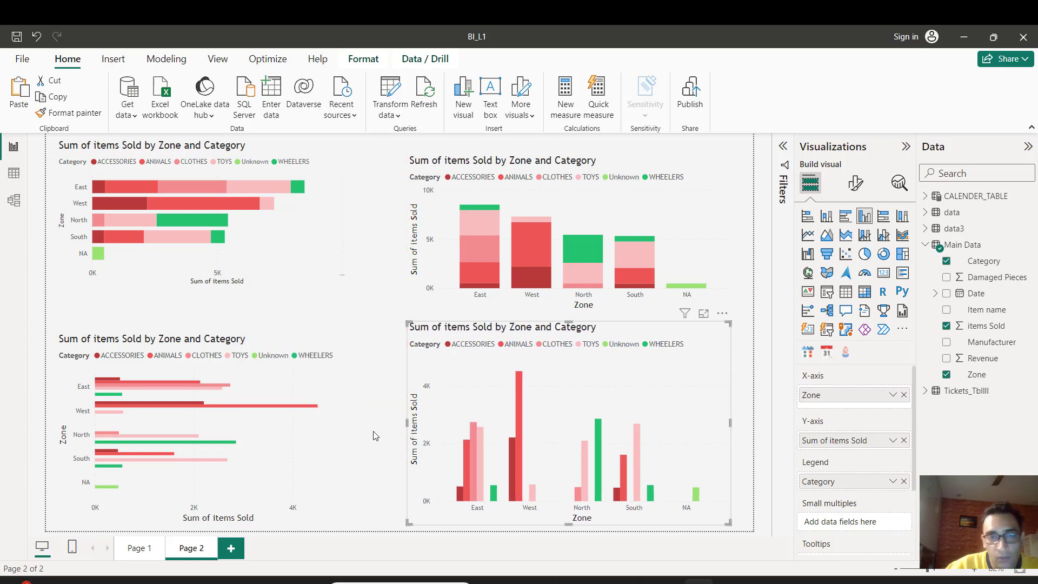
# Move the stacked column chart up slightly and inspect the category segments of its East zone column
pyautogui.click(658, 165)
pyautogui.moveTo(658, 165); pyautogui.dragTo(660, 161)
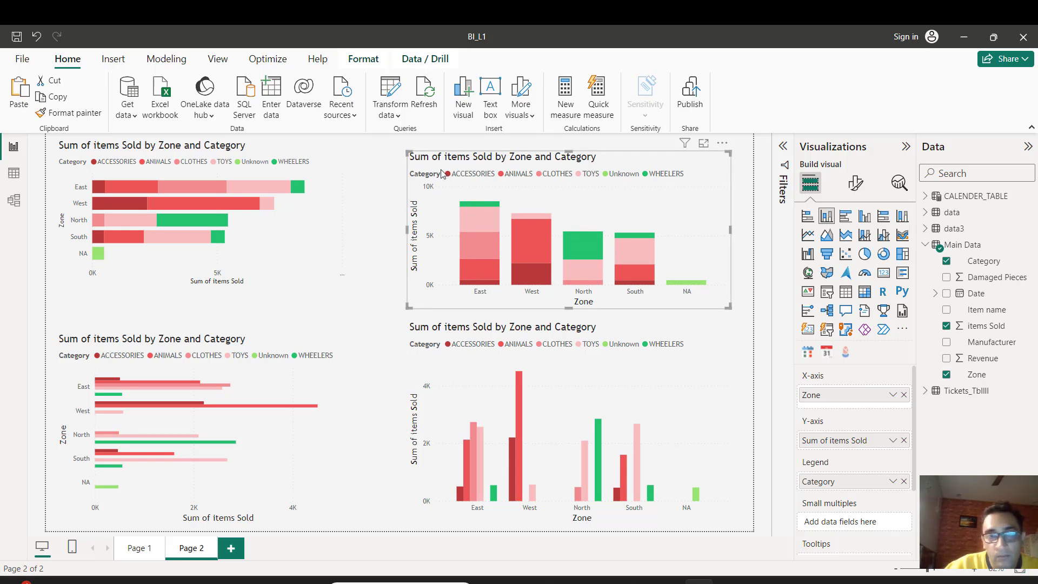
pyautogui.moveTo(478, 247)
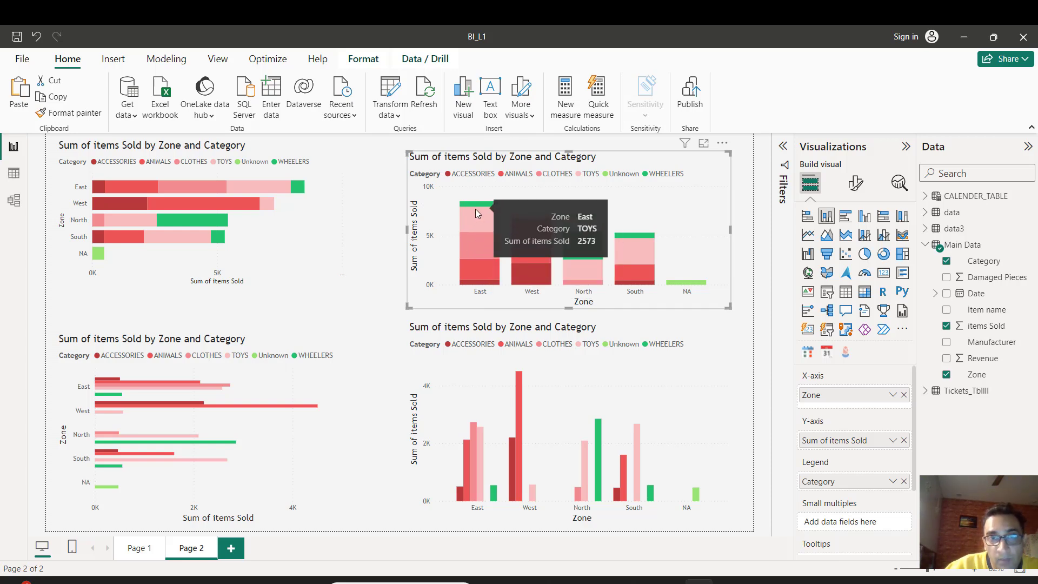
pyautogui.moveTo(472, 276)
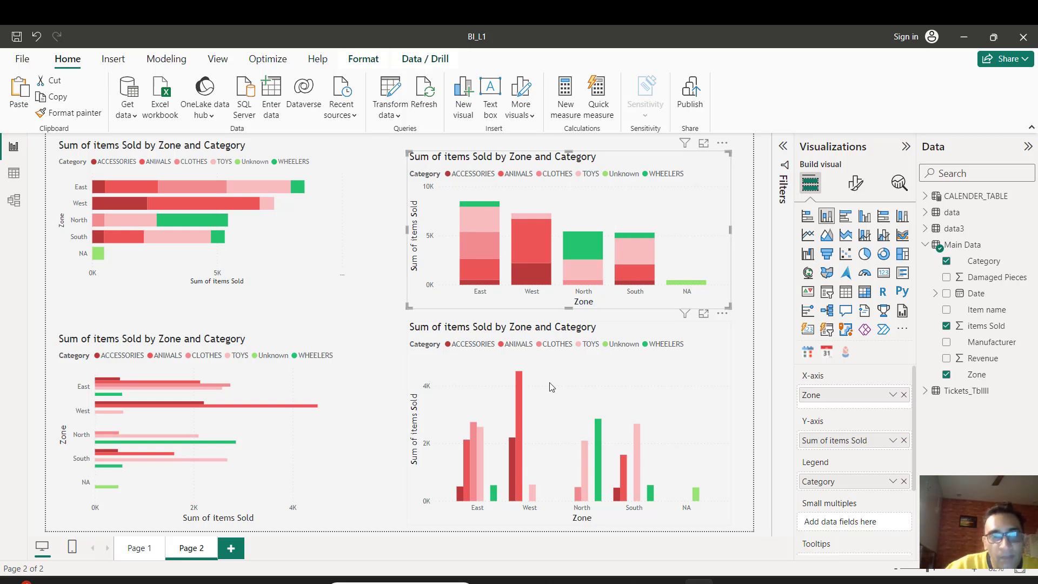
pyautogui.click(313, 280)
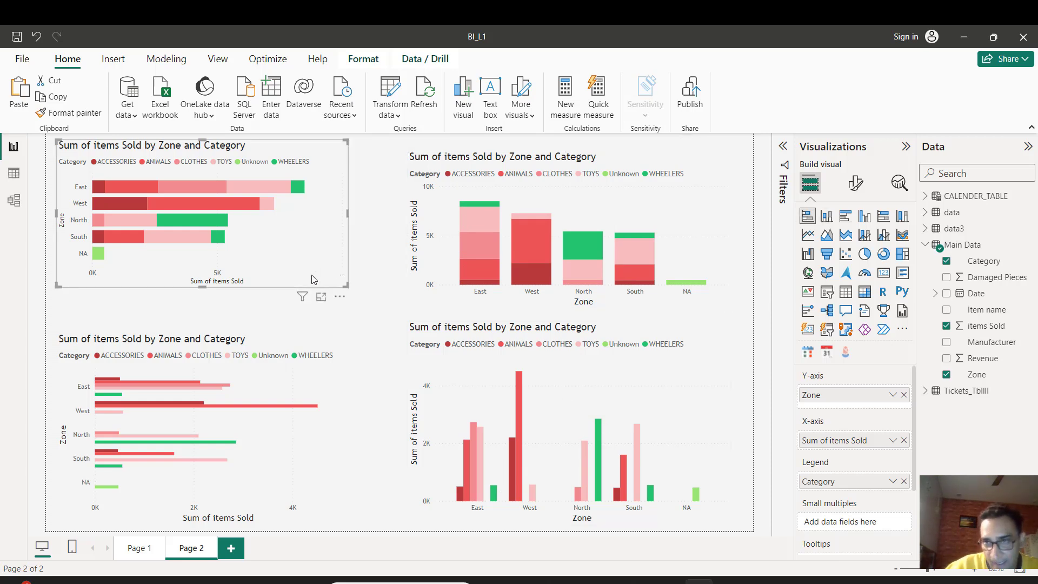
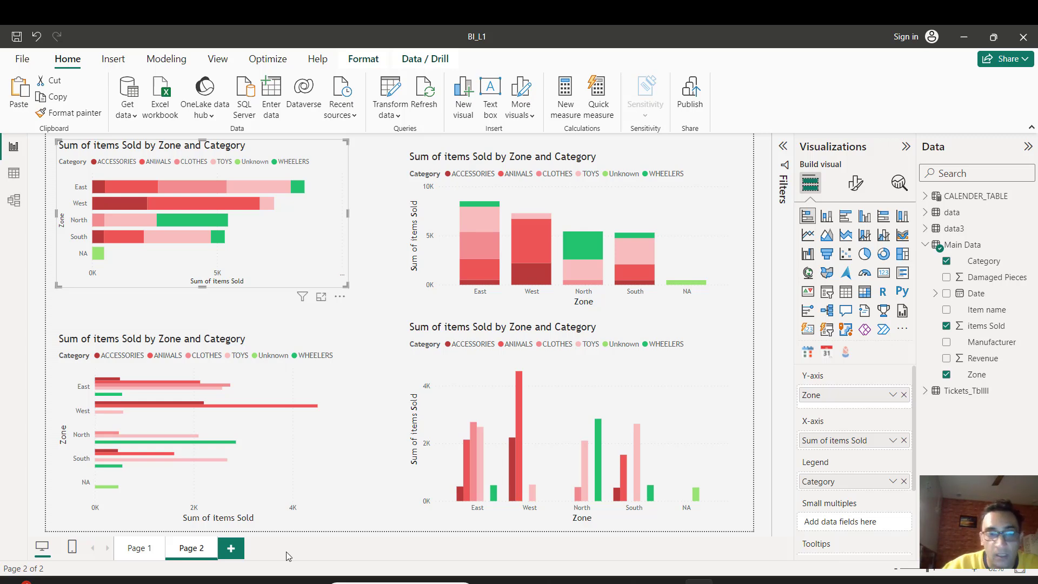
# Add Page 3 and insert an empty 100% stacked bar chart, enlarged and placed in the upper-left part of the page
pyautogui.click(231, 548)
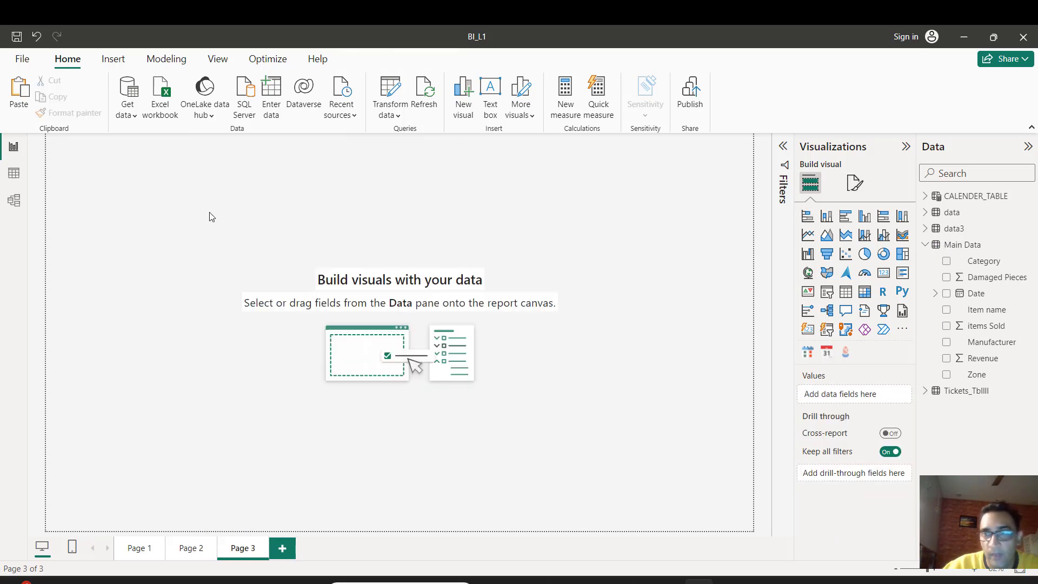
pyautogui.click(883, 217)
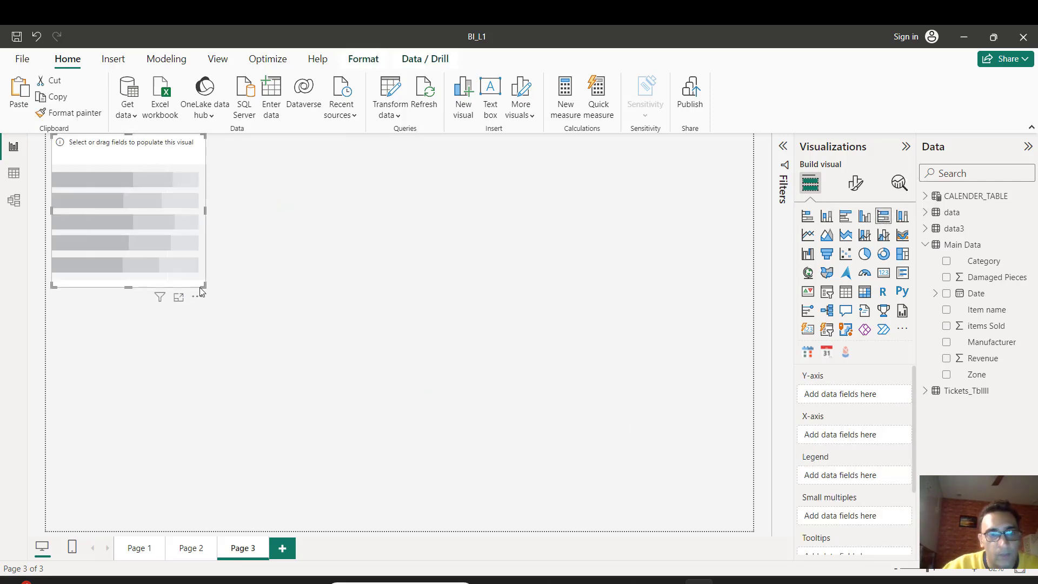
pyautogui.moveTo(202, 286); pyautogui.dragTo(391, 360)
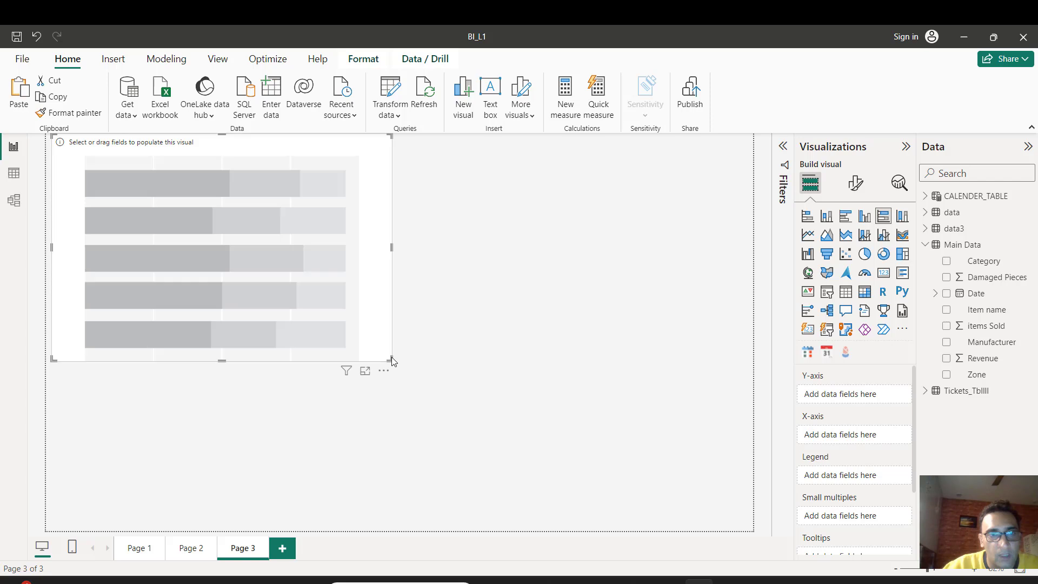
pyautogui.moveTo(301, 145); pyautogui.dragTo(321, 170)
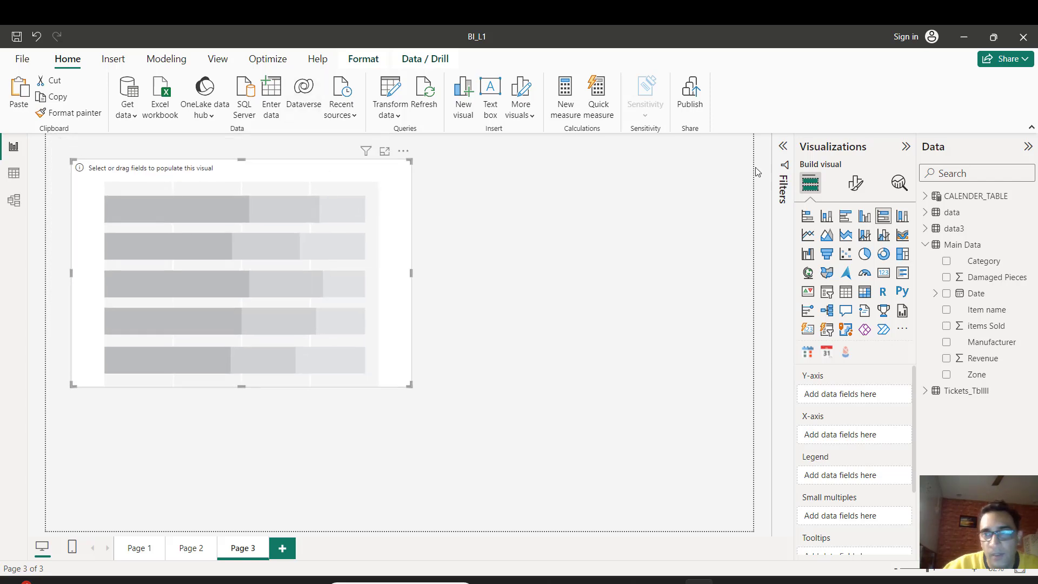
# Populate the 100% stacked bar chart with Category as legend, items Sold on the X-axis and Zone on the Y-axis
pyautogui.moveTo(984, 261); pyautogui.dragTo(865, 474)
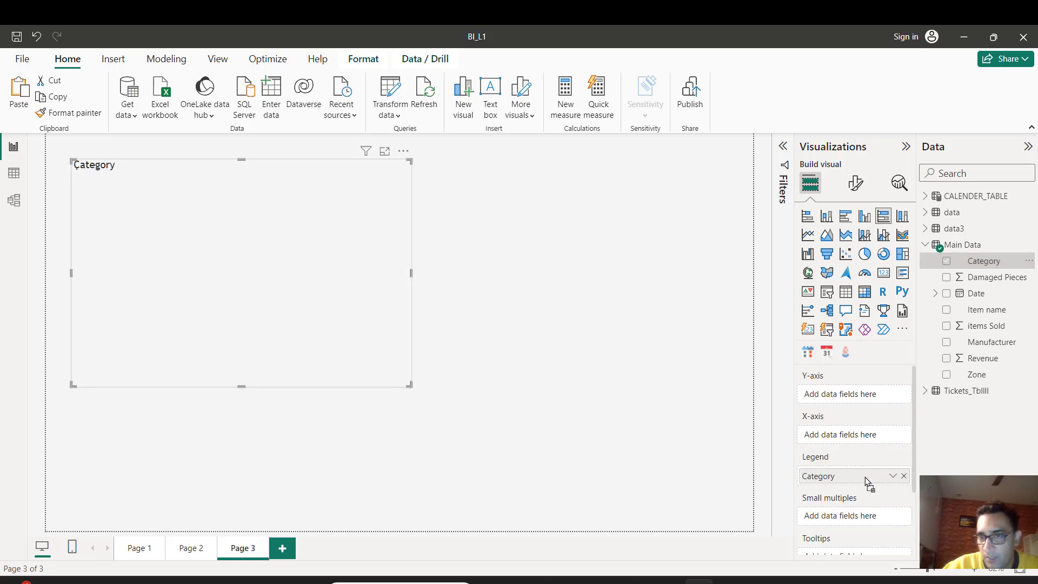
pyautogui.moveTo(994, 326); pyautogui.dragTo(864, 442)
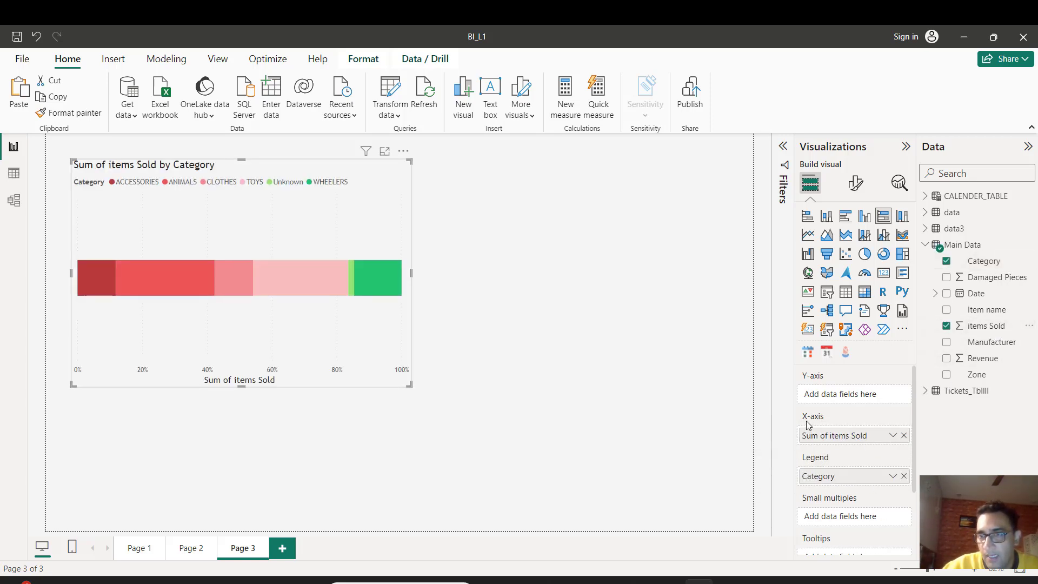
pyautogui.moveTo(984, 380); pyautogui.dragTo(868, 406)
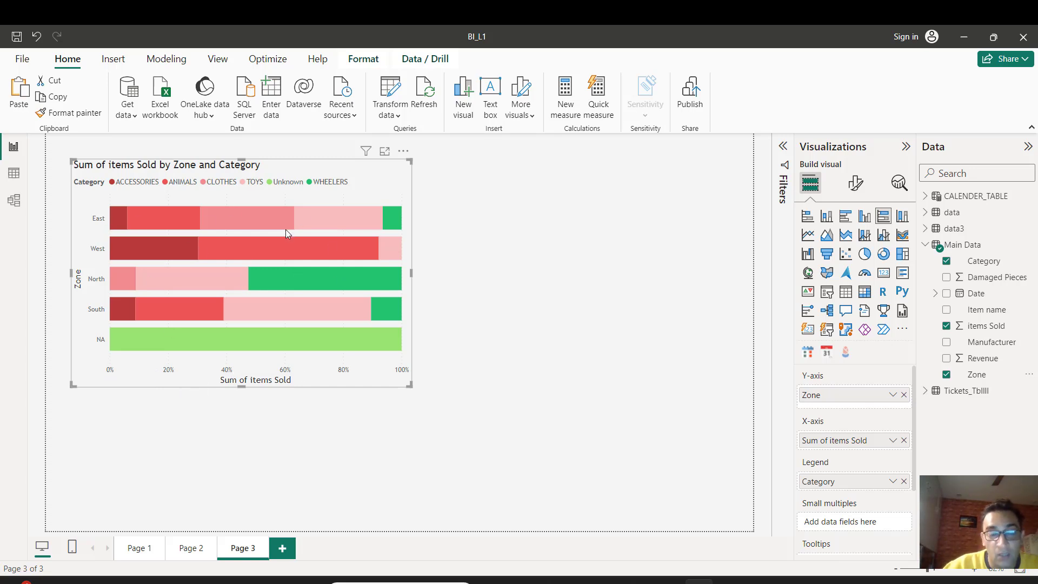
pyautogui.moveTo(272, 226)
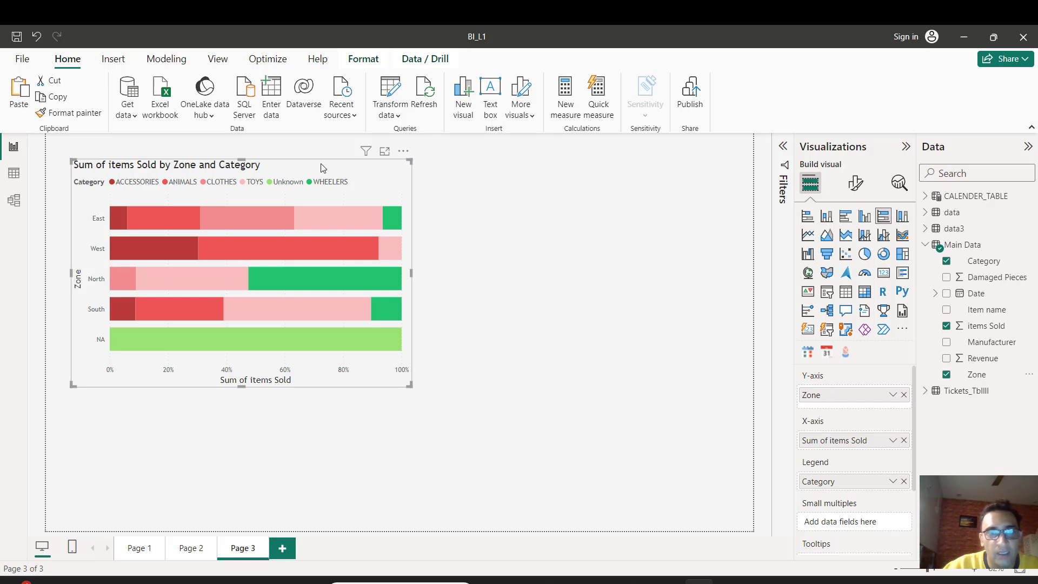
# Shift the bar chart slightly left, and place a narrower copy beside it as a 100% stacked column chart
pyautogui.moveTo(322, 166); pyautogui.dragTo(304, 166)
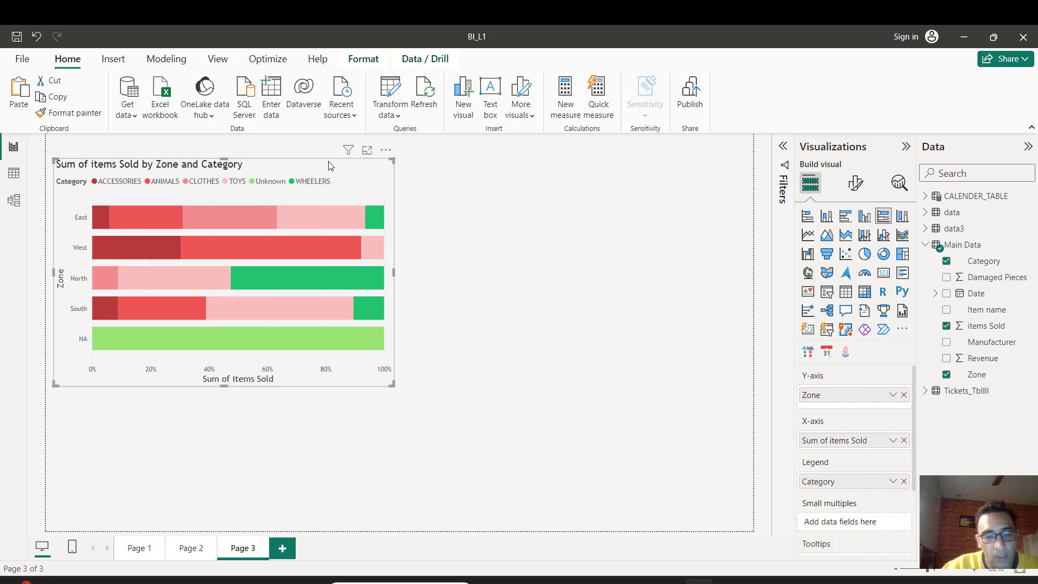
pyautogui.click(544, 169)
pyautogui.moveTo(301, 174); pyautogui.dragTo(654, 166)
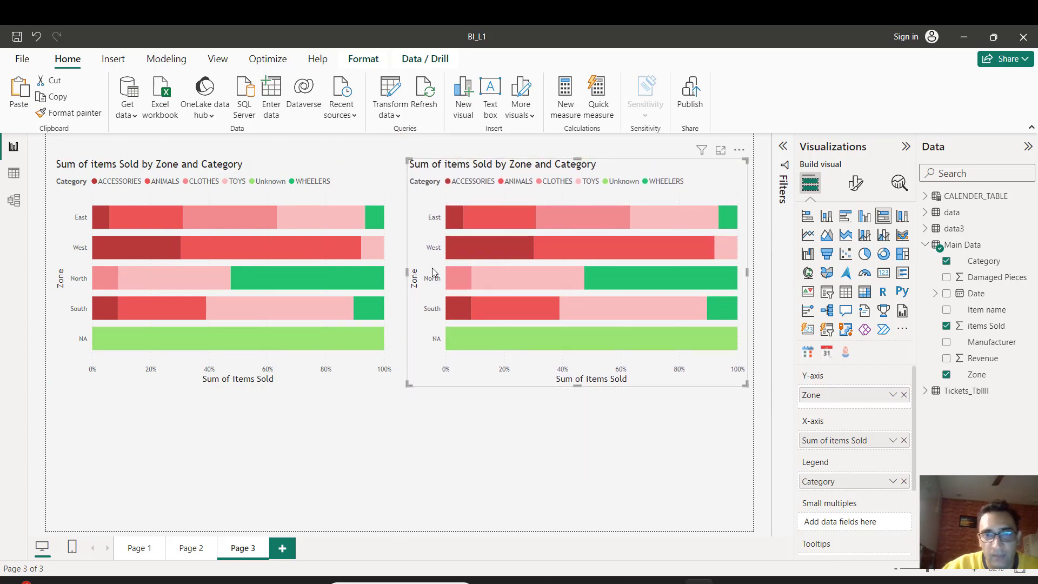
pyautogui.moveTo(408, 274); pyautogui.dragTo(453, 273)
pyautogui.moveTo(685, 164); pyautogui.dragTo(675, 164)
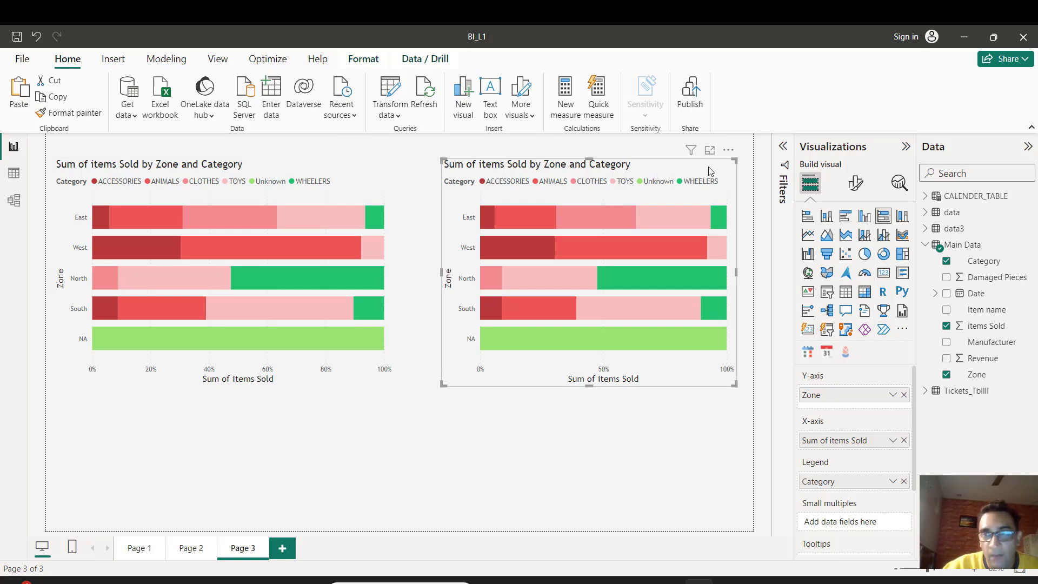
pyautogui.click(905, 217)
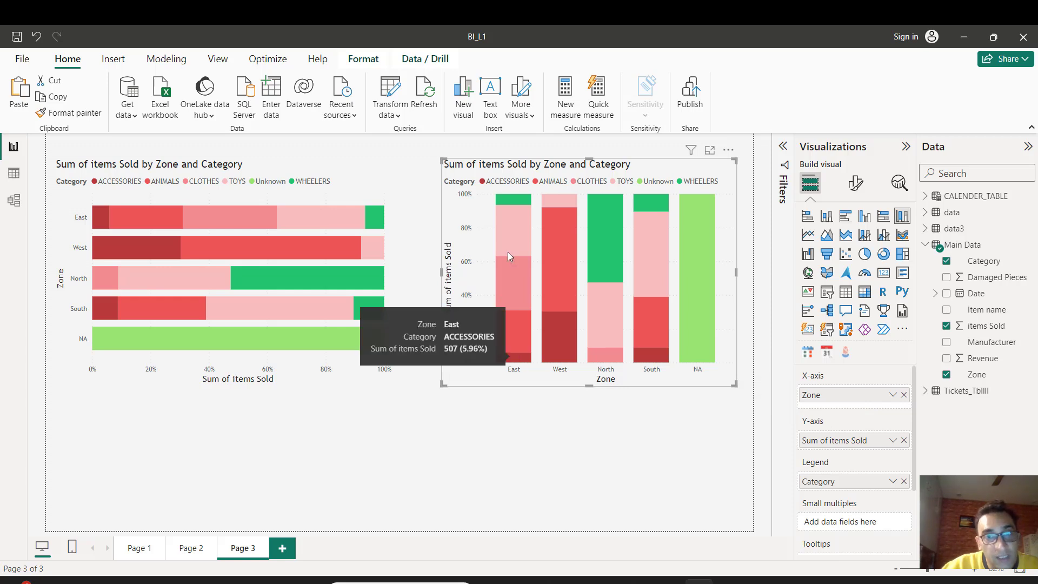
# Compare the East zone's category segments in the 100% stacked column chart with those in Page 1's stacked column chart
pyautogui.moveTo(521, 338)
pyautogui.moveTo(516, 207)
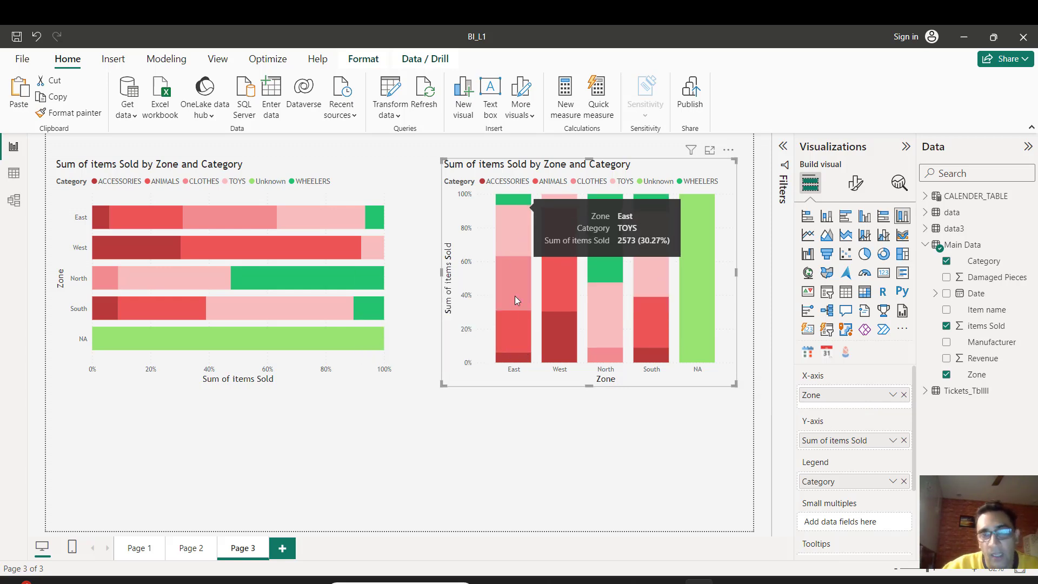
pyautogui.moveTo(514, 258)
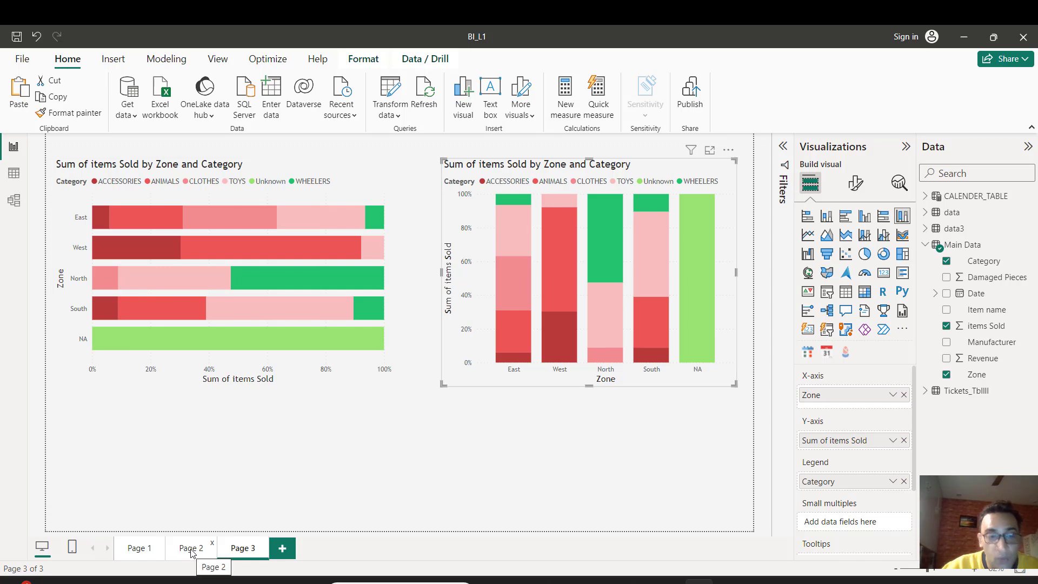
pyautogui.click(135, 557)
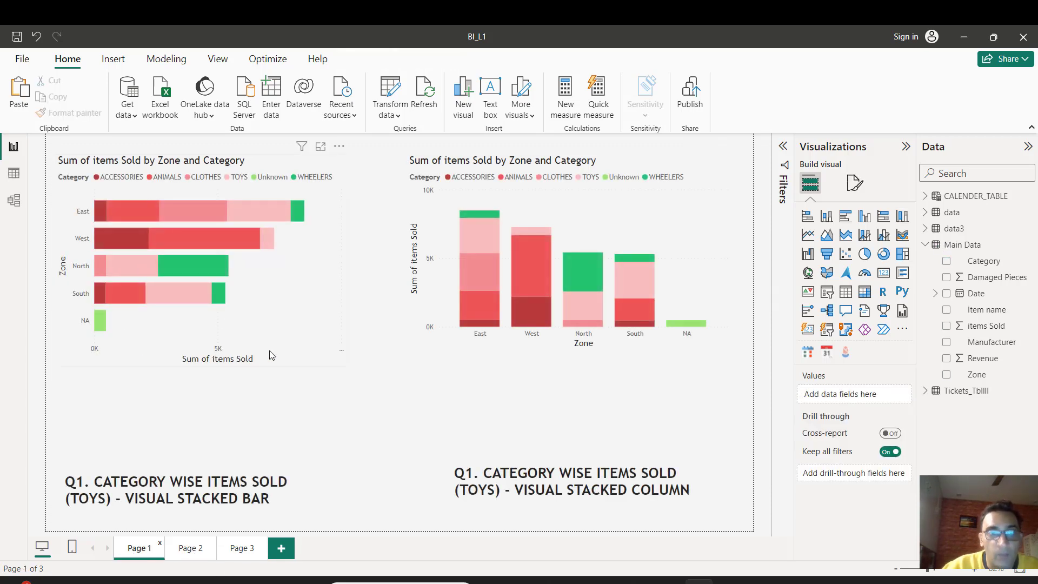
pyautogui.click(244, 549)
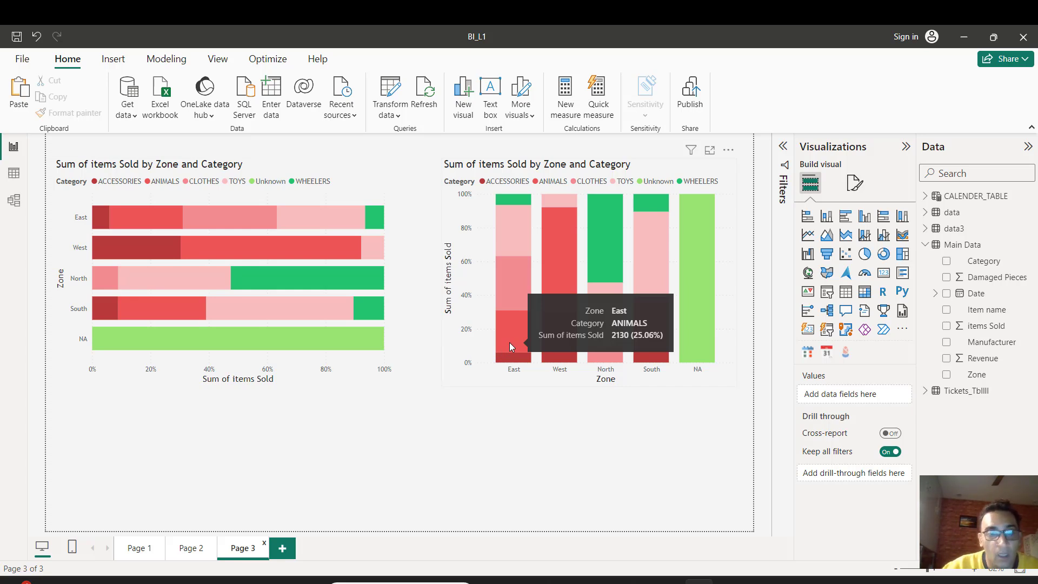
pyautogui.click(140, 548)
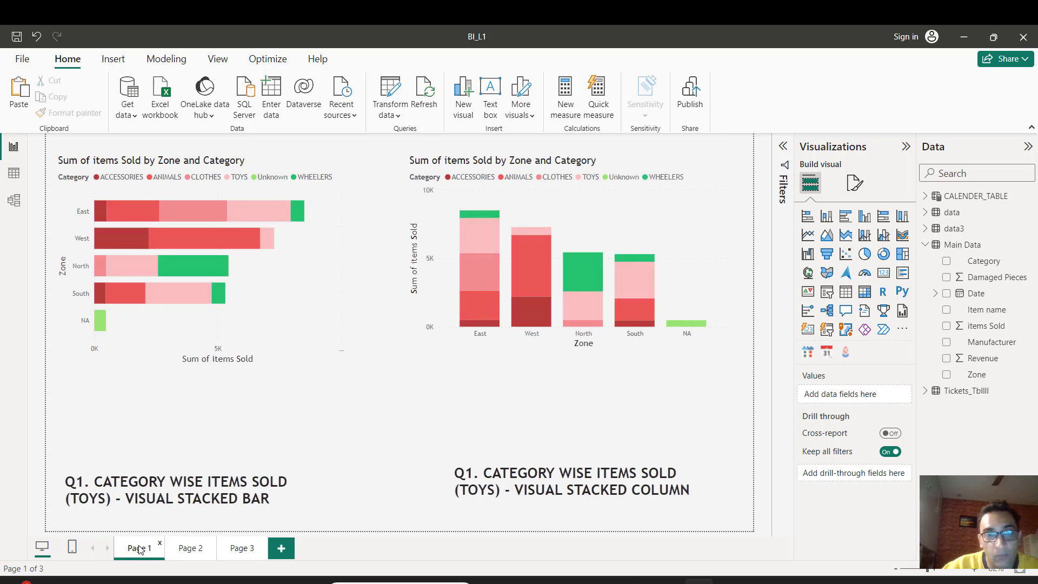
pyautogui.moveTo(482, 313)
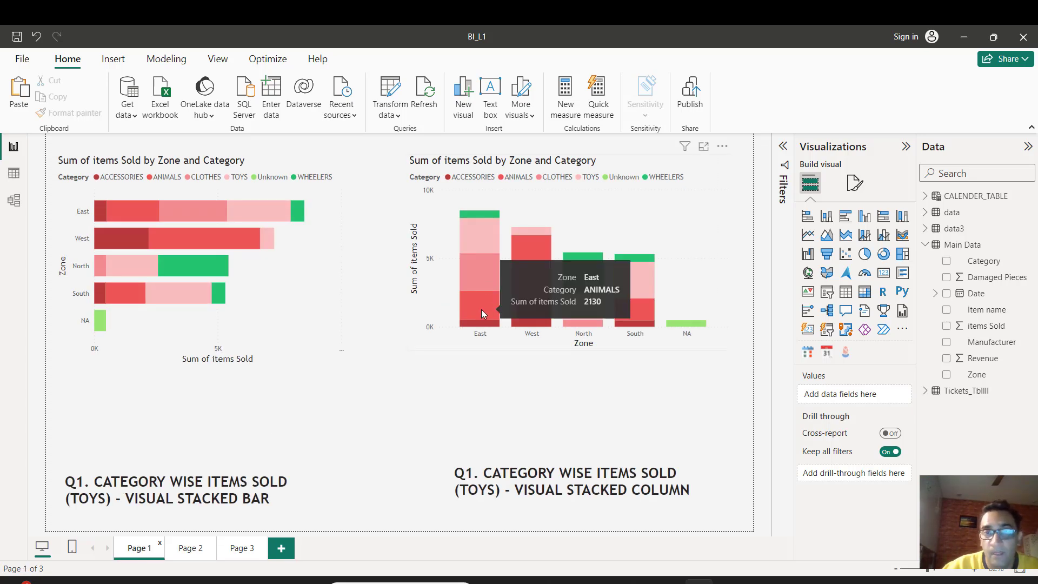
pyautogui.click(250, 548)
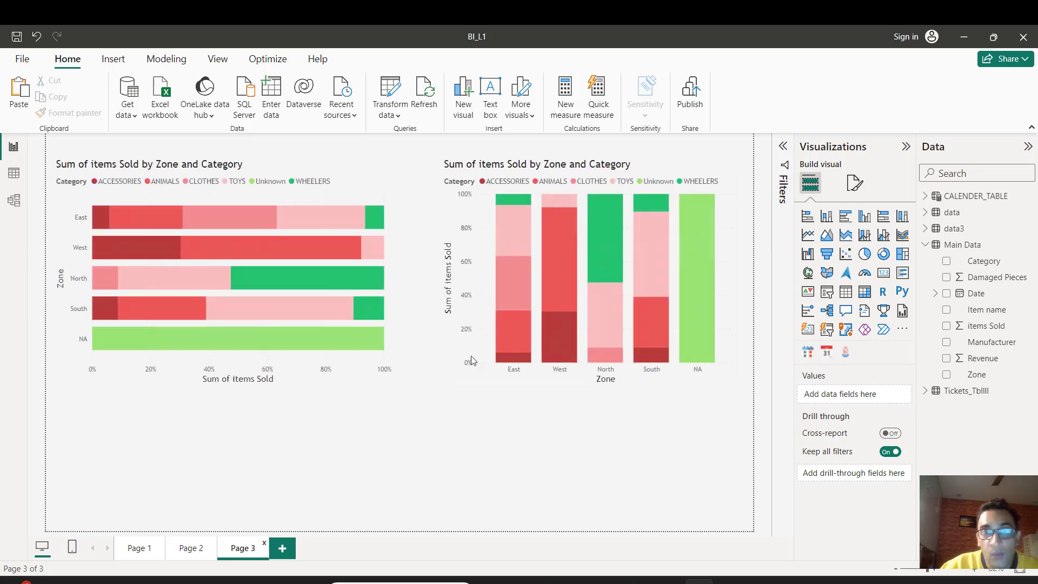
# Inspect the East zone's ACCESSORIES segment, switch to Excel and enter 507 in cell C18 of Sheet2
pyautogui.moveTo(531, 238)
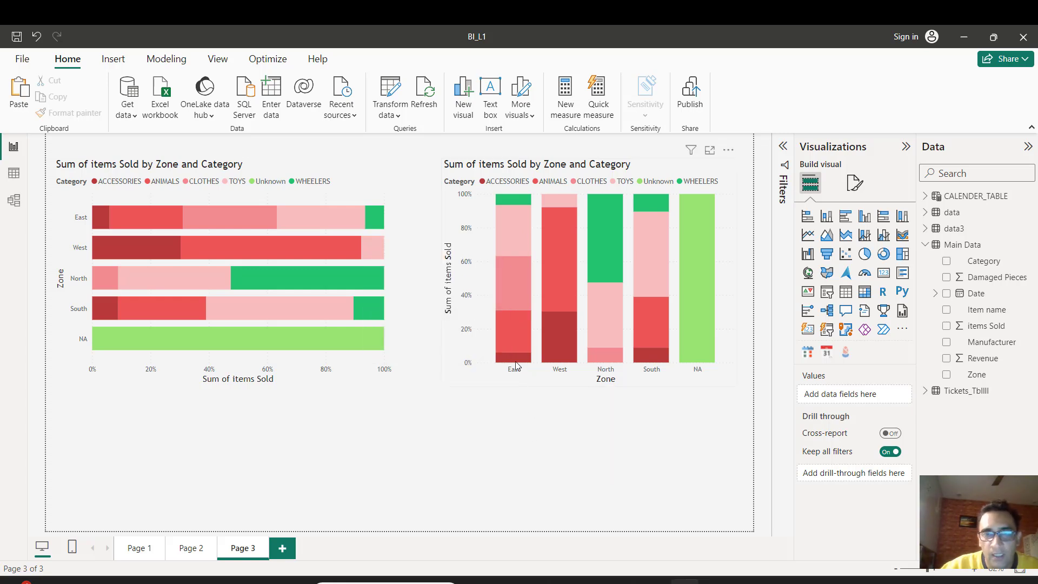
pyautogui.moveTo(513, 361)
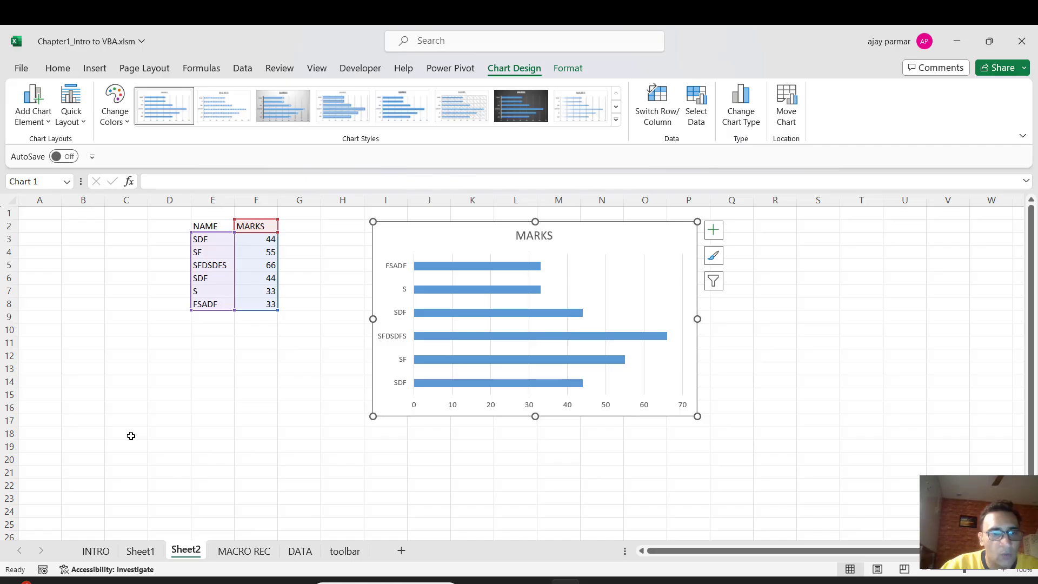
pyautogui.click(131, 435)
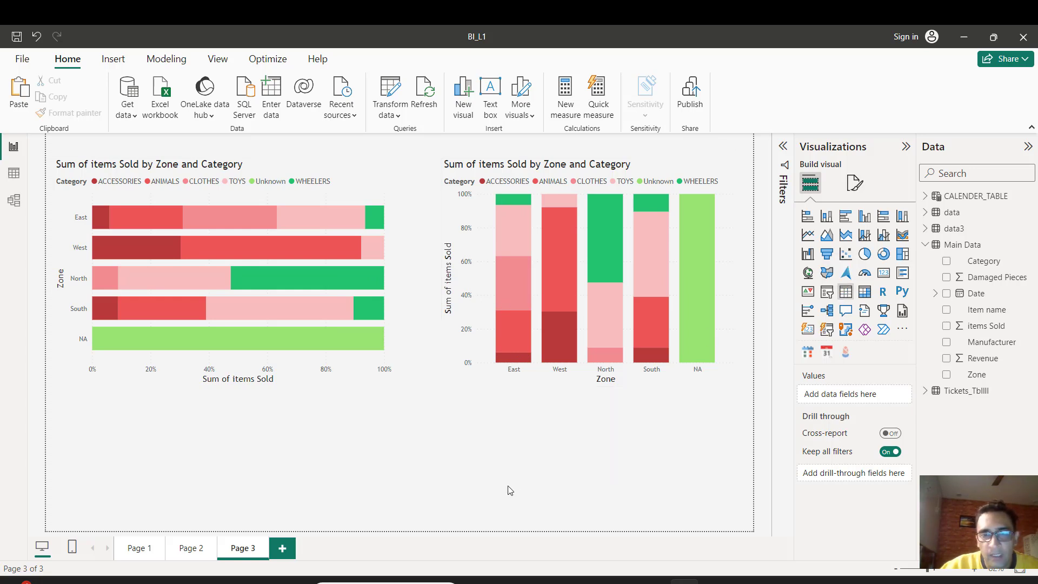
# Back in Power BI, add a table showing Sum of items Sold, centred beneath the two charts on Page 3
pyautogui.click(847, 292)
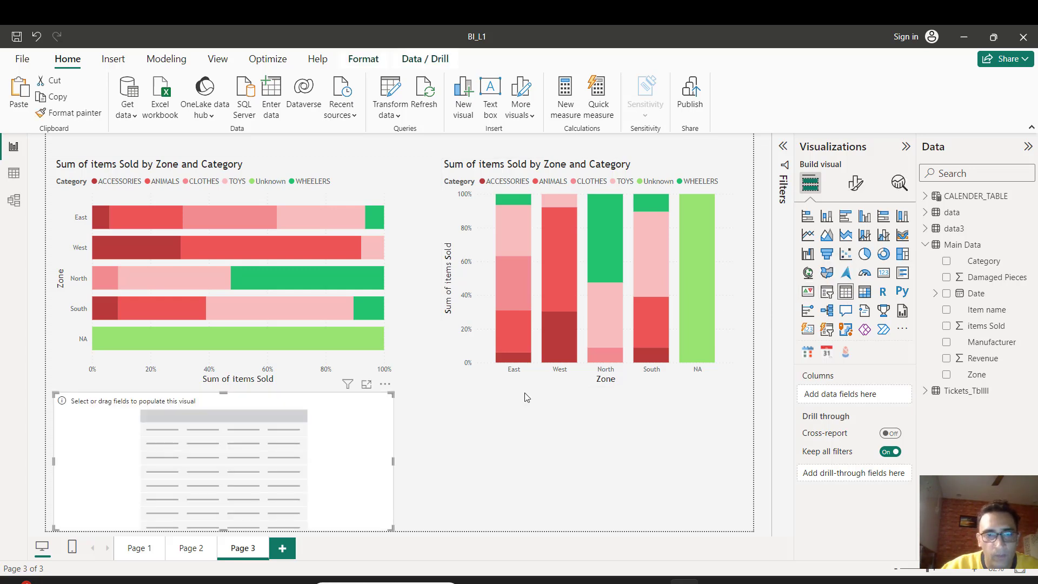
pyautogui.moveTo(368, 433); pyautogui.dragTo(563, 427)
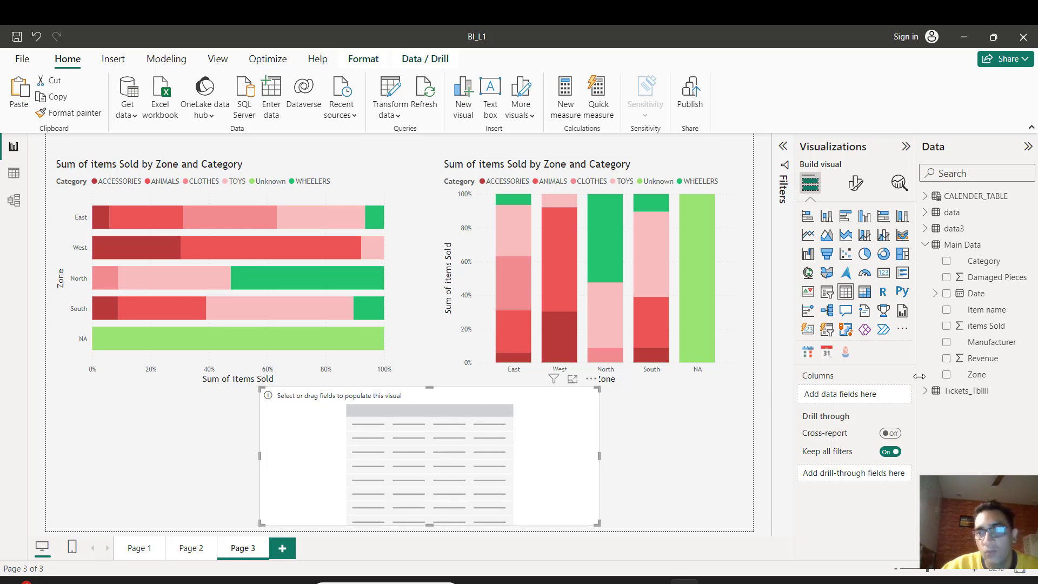
pyautogui.moveTo(989, 329); pyautogui.dragTo(862, 398)
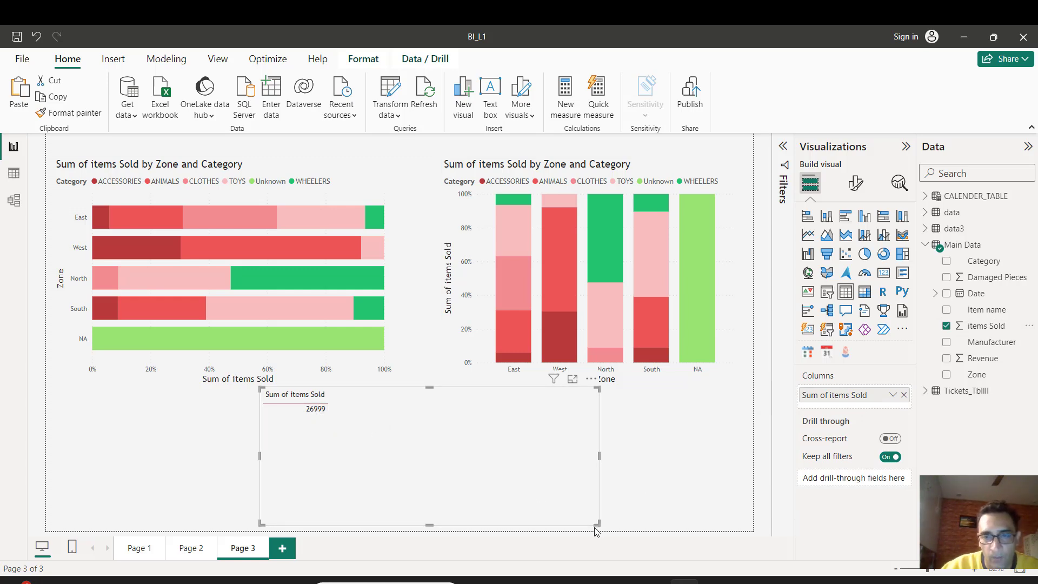
# Switch to the Excel workbook and enter 26999 in cell C19, below the 507
pyautogui.moveTo(564, 581)
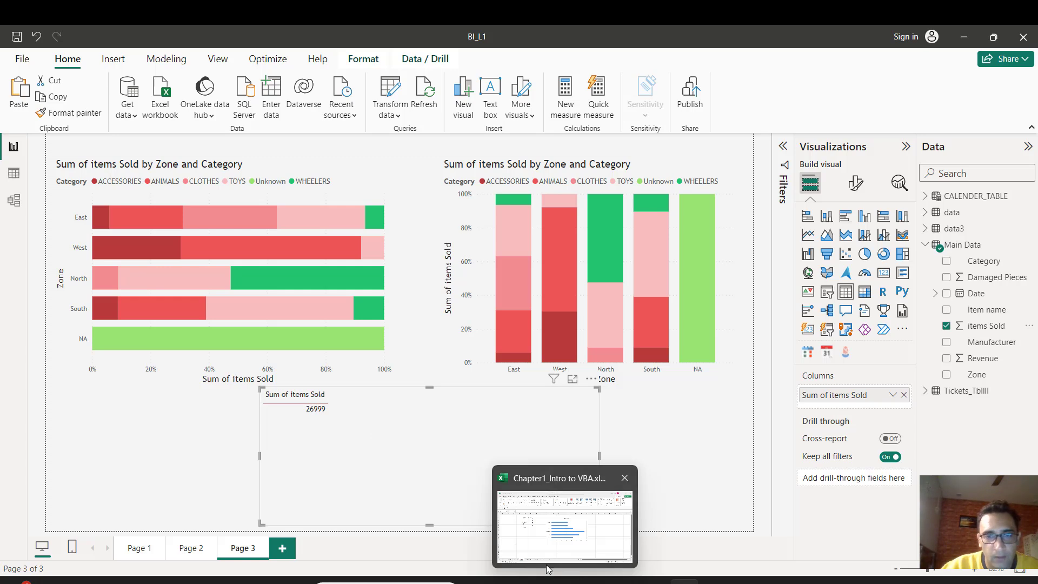
pyautogui.click(564, 522)
pyautogui.write('26')
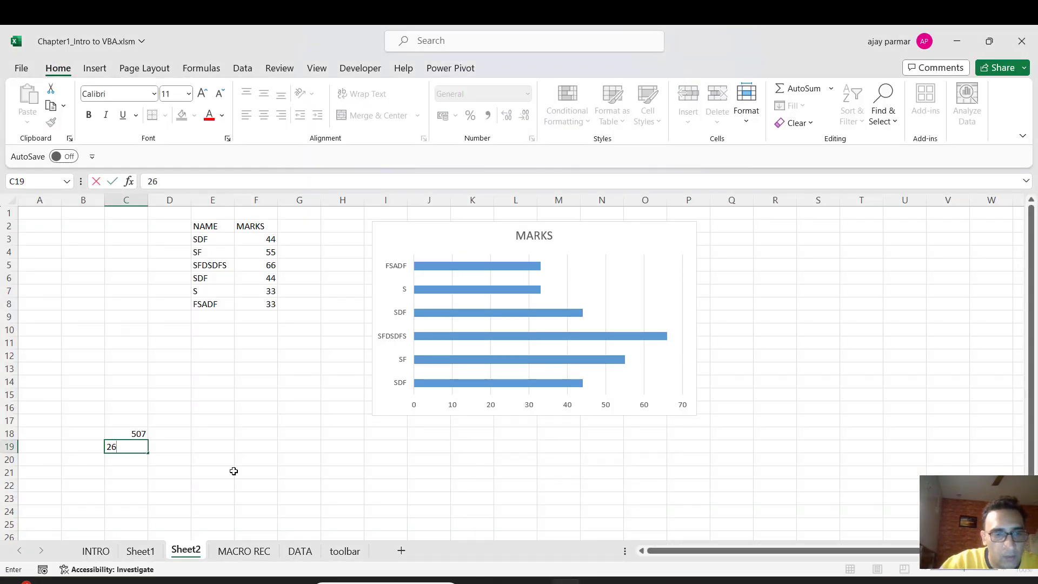
pyautogui.write('999')
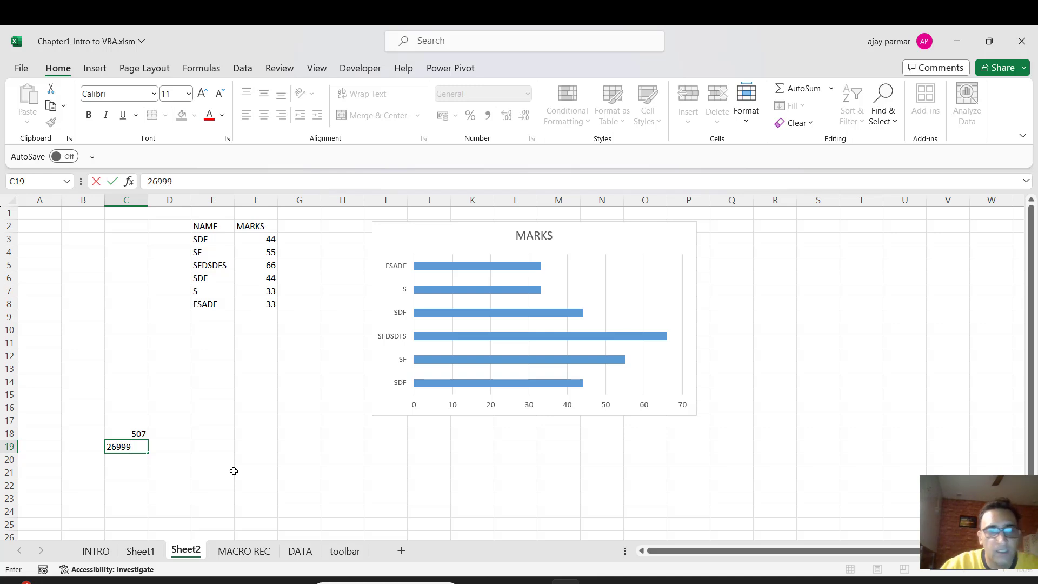
pyautogui.press('Return')
# Calculate the share in cell D18 with the formula =C18/C19
pyautogui.press('Up')
pyautogui.press('Up')
pyautogui.press('Right')
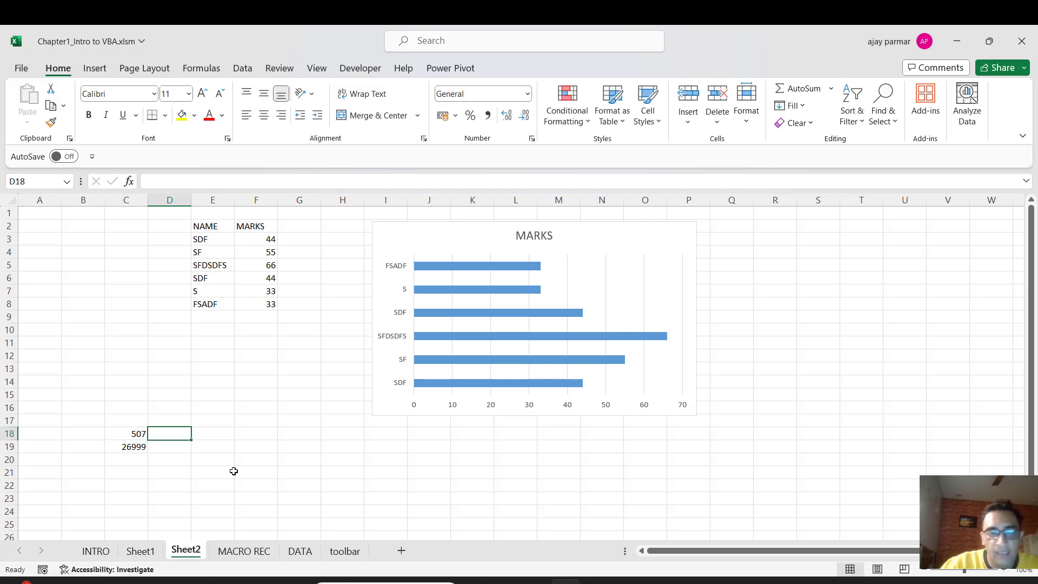
pyautogui.write('=')
pyautogui.press('Left')
pyautogui.write('/')
pyautogui.press('Left')
pyautogui.press('Down')
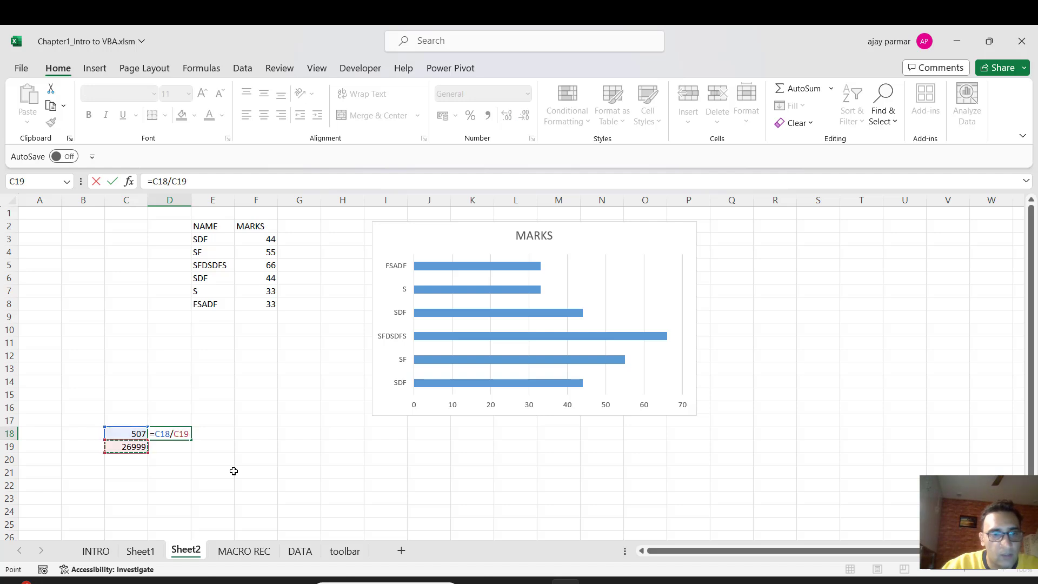
pyautogui.press('Return')
pyautogui.press('Up')
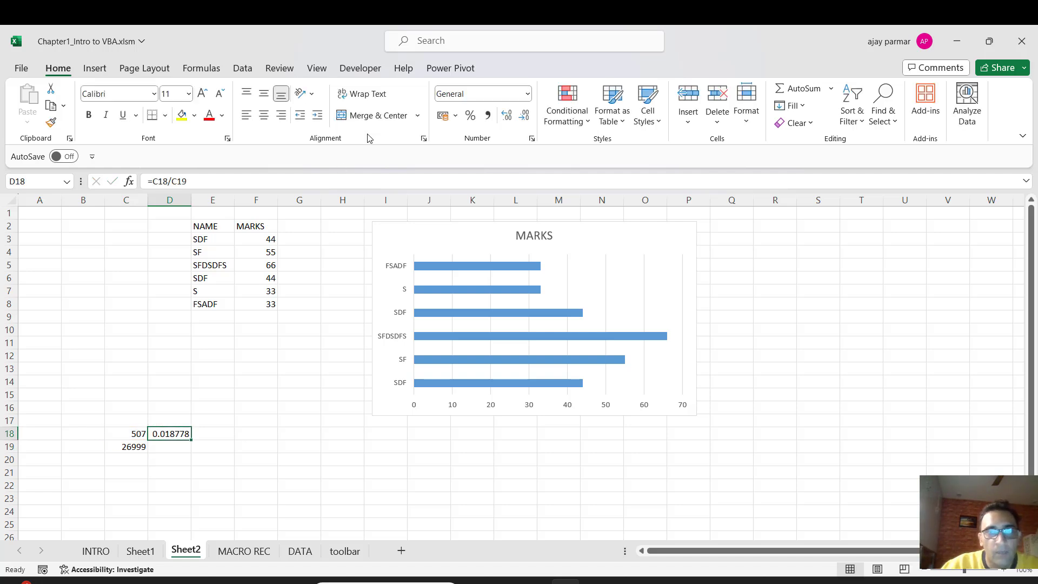
# Format the result in D18 as a percentage with one decimal place
pyautogui.click(470, 116)
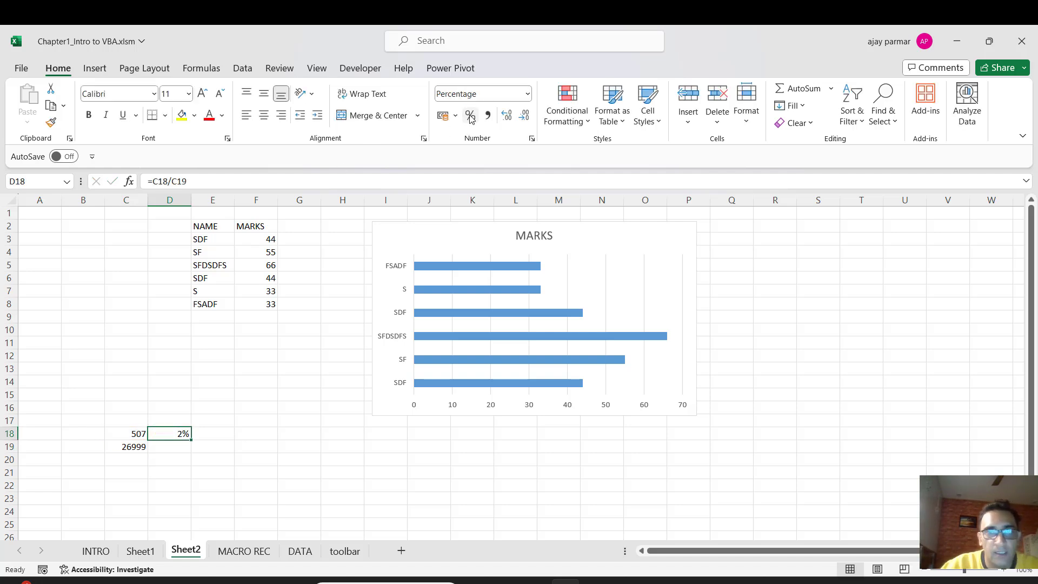
pyautogui.click(526, 118)
pyautogui.press('Left')
pyautogui.click(181, 434)
pyautogui.press('Left')
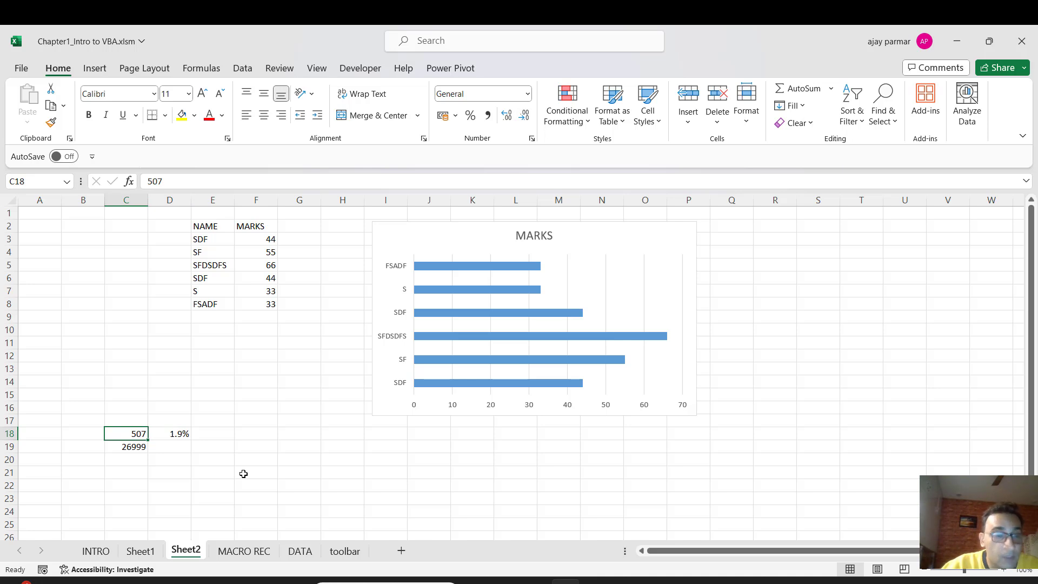
# Label the two figures EAST in B18 and TOTAL SALES in B19, and widen column B to fit the text
pyautogui.press('Left')
pyautogui.write('EAST')
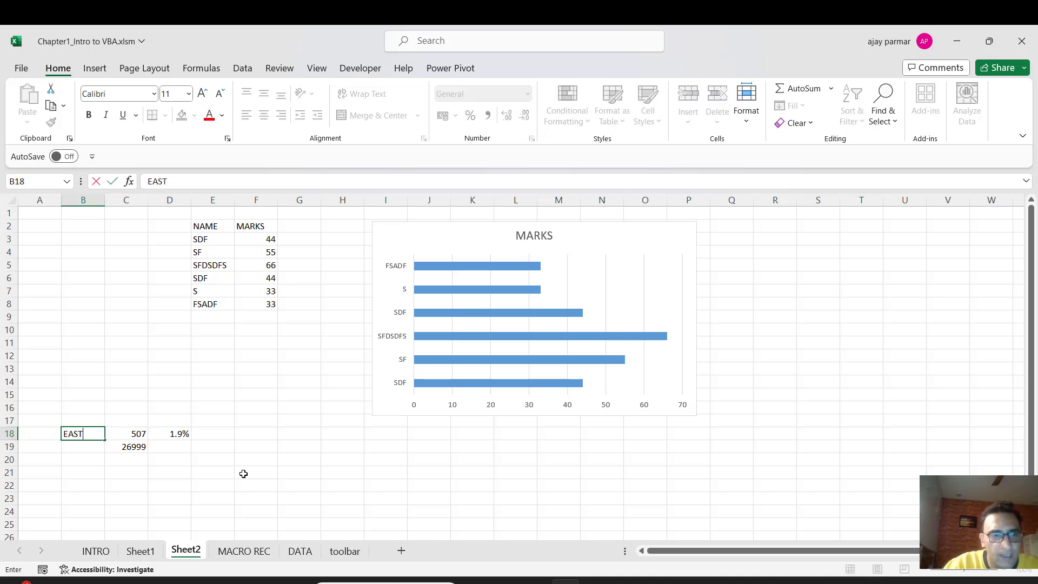
pyautogui.press('Return')
pyautogui.write('TOTAL SALES')
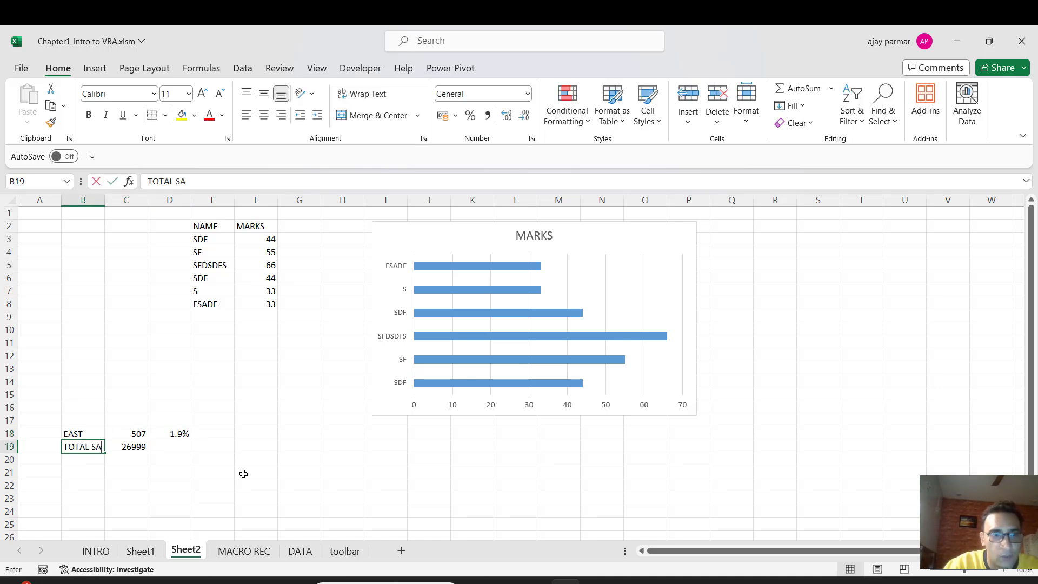
pyautogui.press('Return')
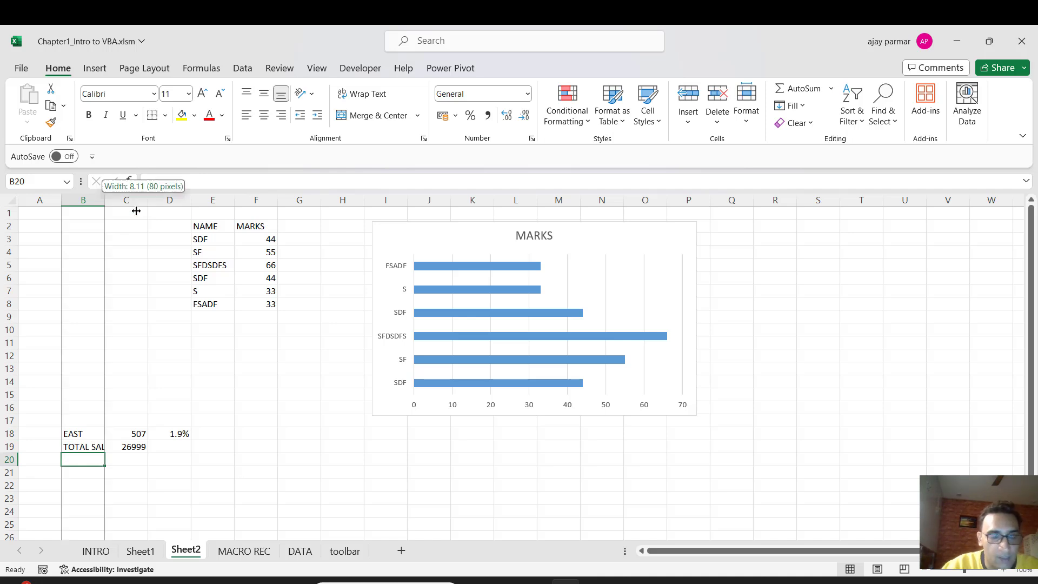
pyautogui.doubleClick(105, 201)
# Review the total sales figure in C19, and switch back to Power BI to examine the East column's ACCESSORIES segment
pyautogui.click(87, 443)
pyautogui.press('Right')
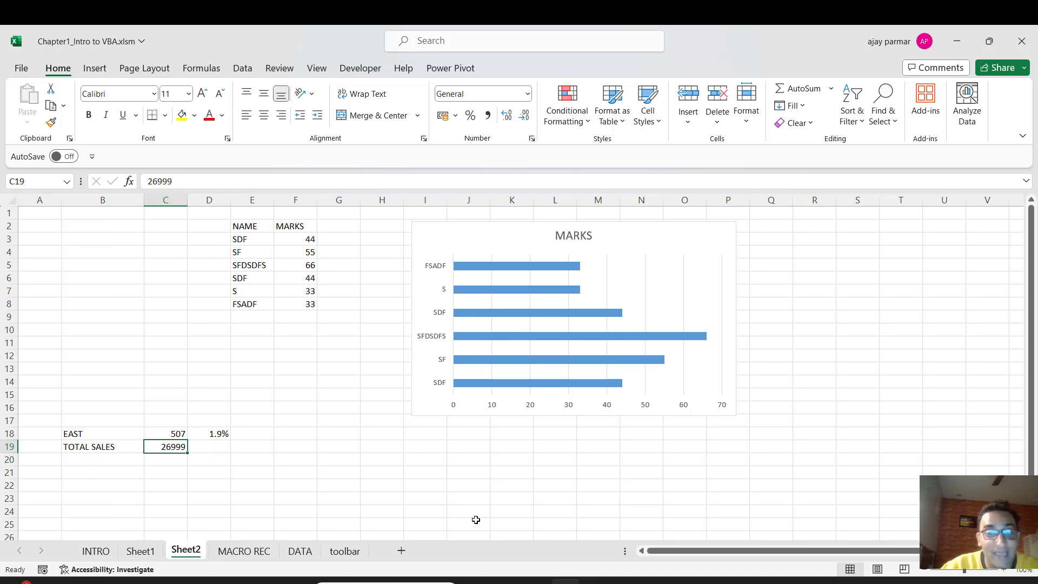
pyautogui.moveTo(684, 581)
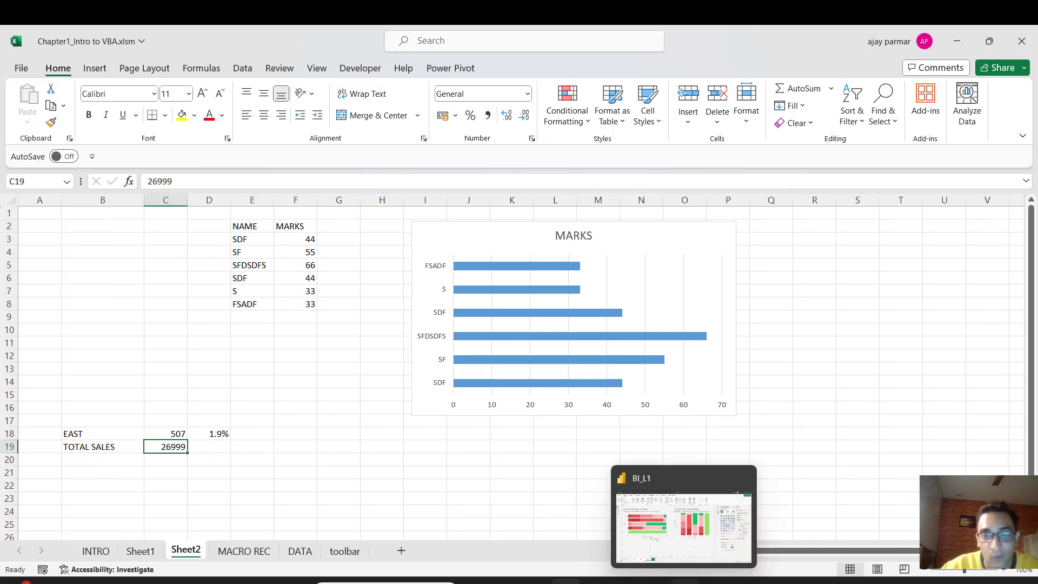
pyautogui.click(678, 551)
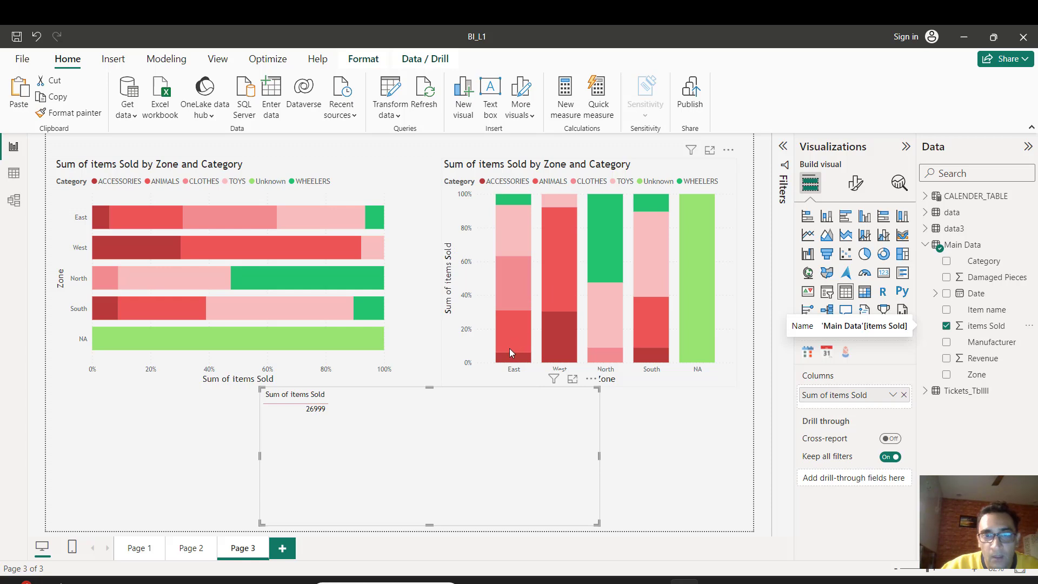
# Add the Zone field as the table's first column, ahead of Sum of items Sold, and lower the table's upper edge to clear the charts
pyautogui.moveTo(512, 365)
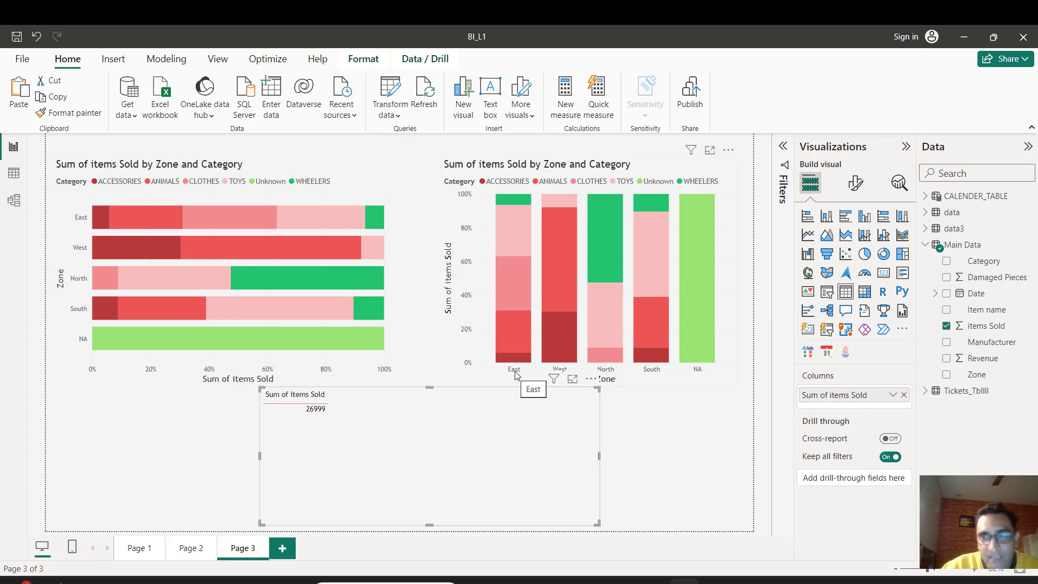
pyautogui.moveTo(976, 376); pyautogui.dragTo(847, 398)
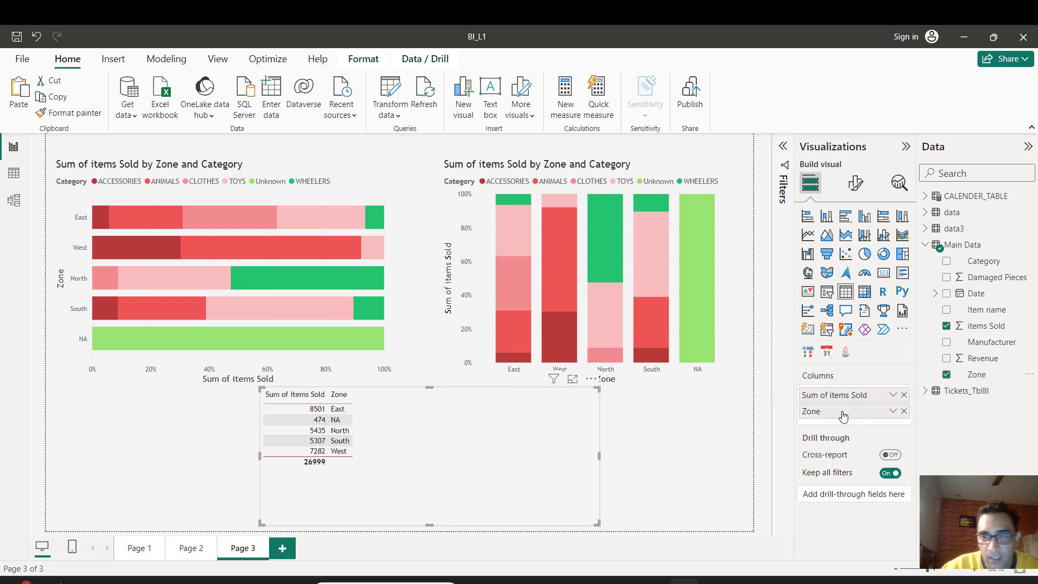
pyautogui.moveTo(843, 412); pyautogui.dragTo(840, 398)
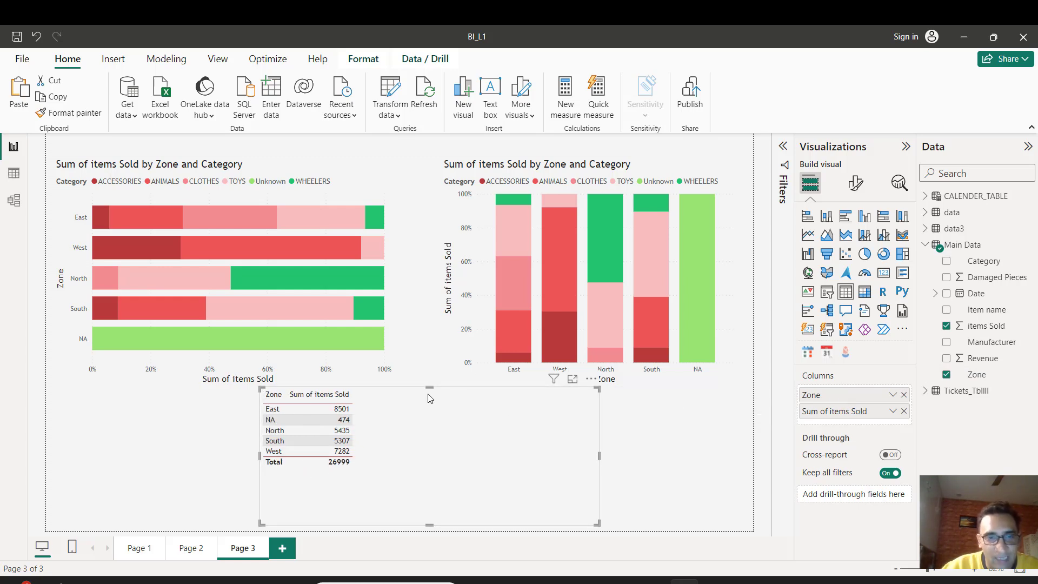
pyautogui.moveTo(428, 389); pyautogui.dragTo(428, 404)
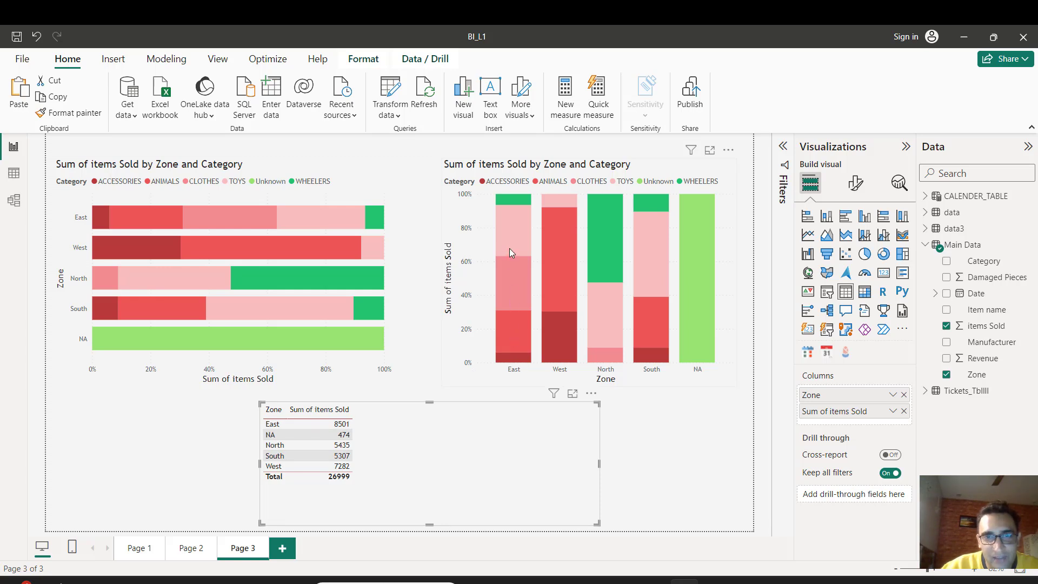
# Take the East zone's total from the table and enter 8501 as the total sales figure in cell C19 in Excel
pyautogui.moveTo(510, 248)
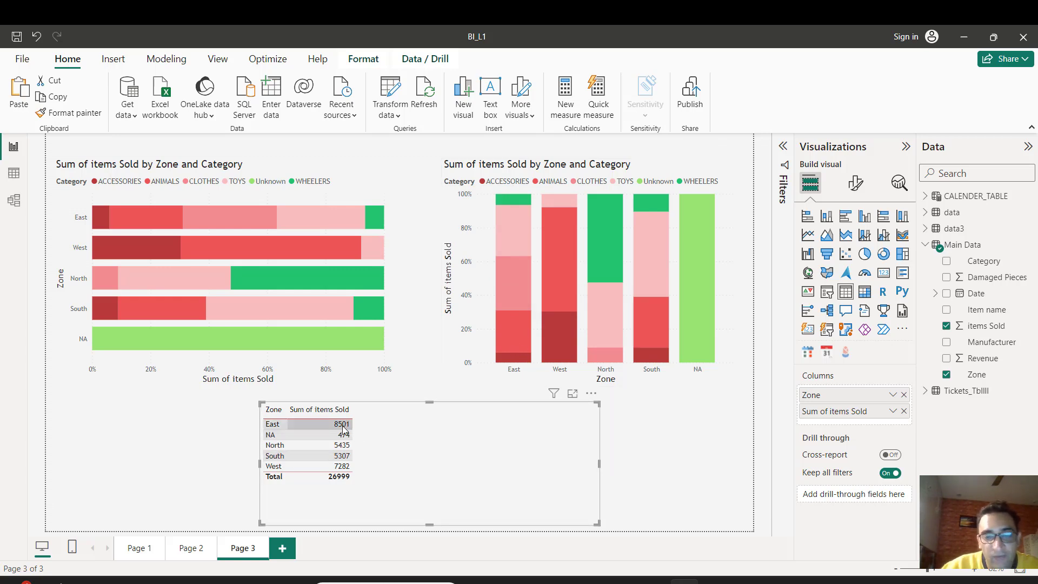
pyautogui.moveTo(565, 582)
pyautogui.click(539, 556)
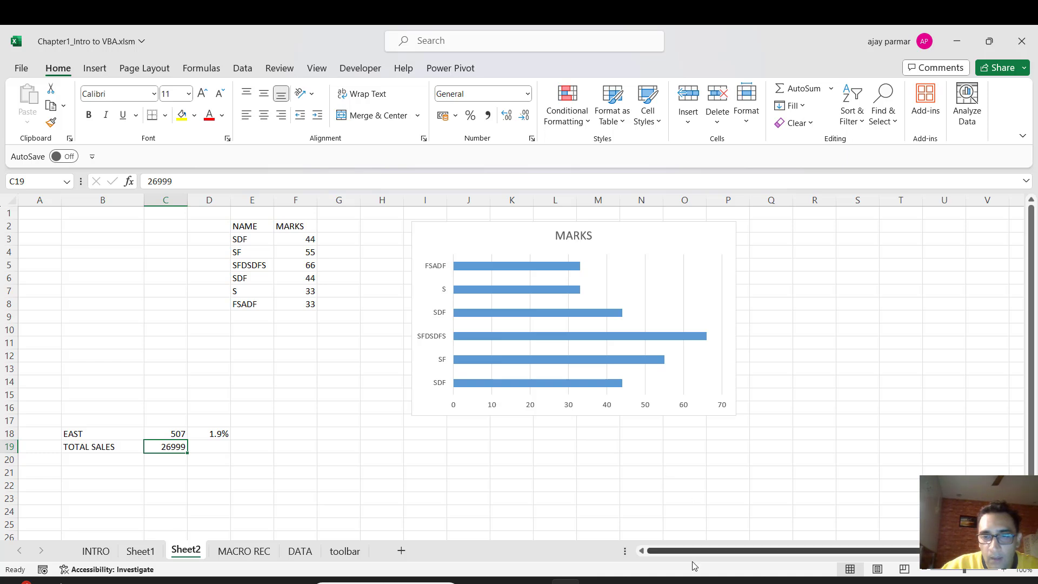
pyautogui.moveTo(684, 582)
pyautogui.click(654, 536)
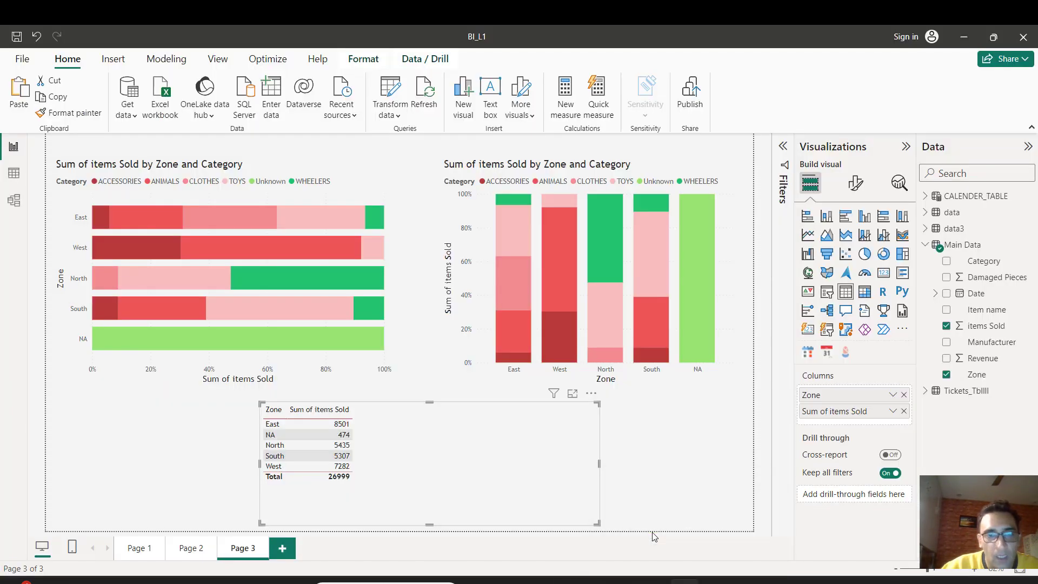
pyautogui.moveTo(565, 582)
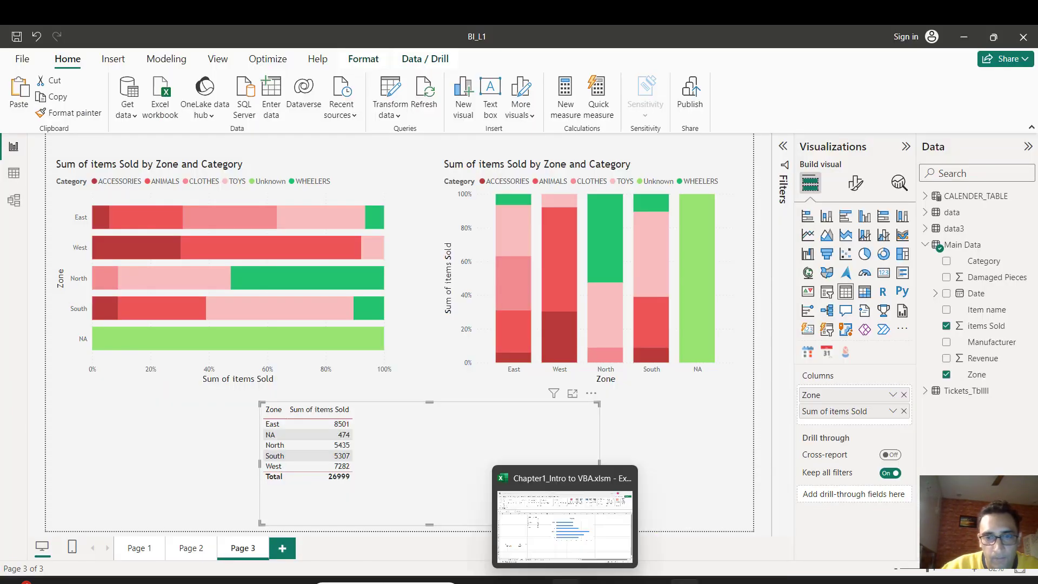
pyautogui.click(565, 503)
pyautogui.write('8501')
pyautogui.press('Return')
pyautogui.press('Up')
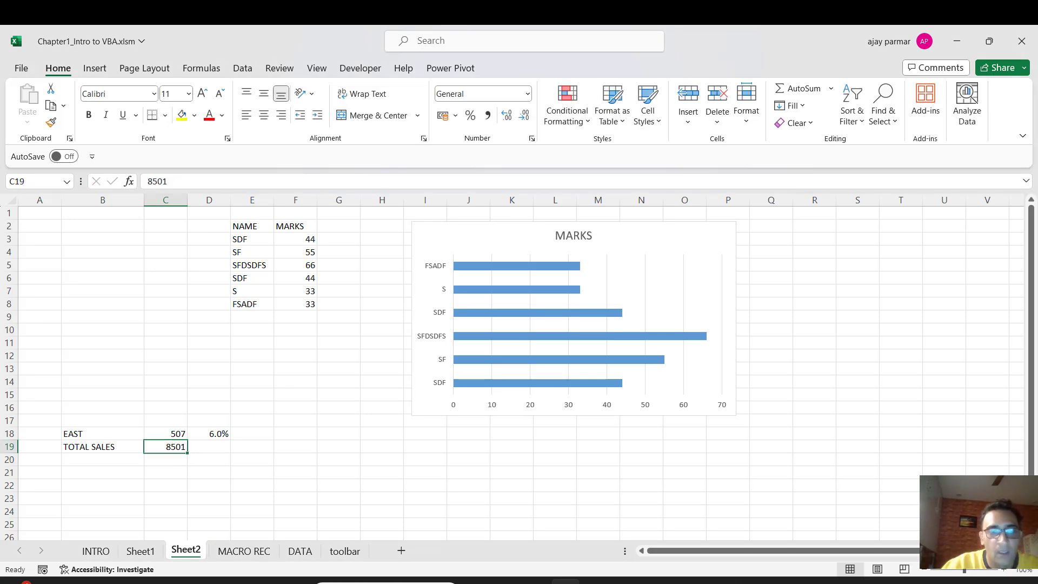
# Format the percentage in D18 with two decimal places and review it against the figure in C18
pyautogui.press('Right')
pyautogui.press('Right')
pyautogui.press('Up')
pyautogui.press('Left')
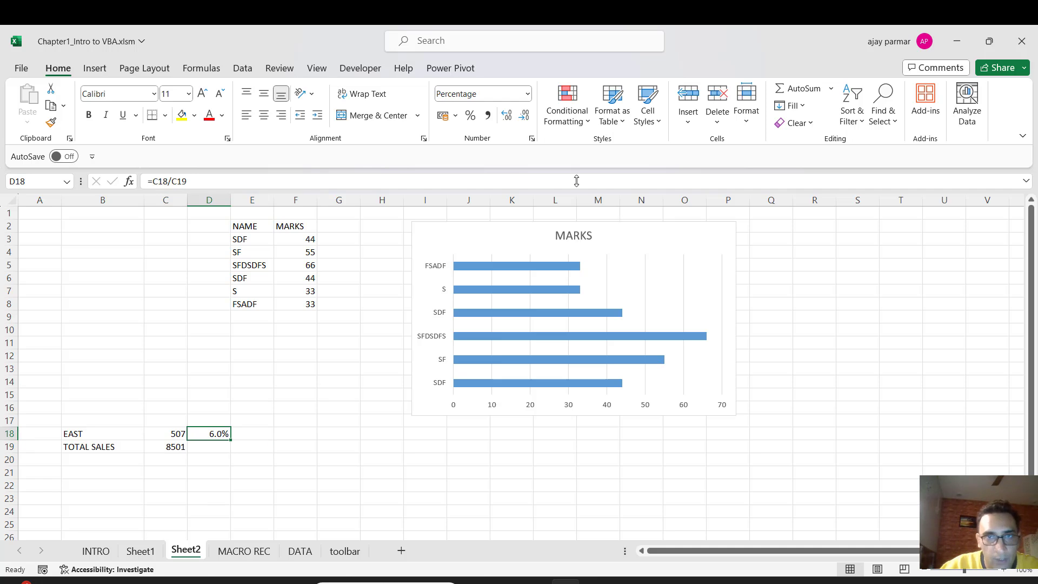
pyautogui.click(526, 118)
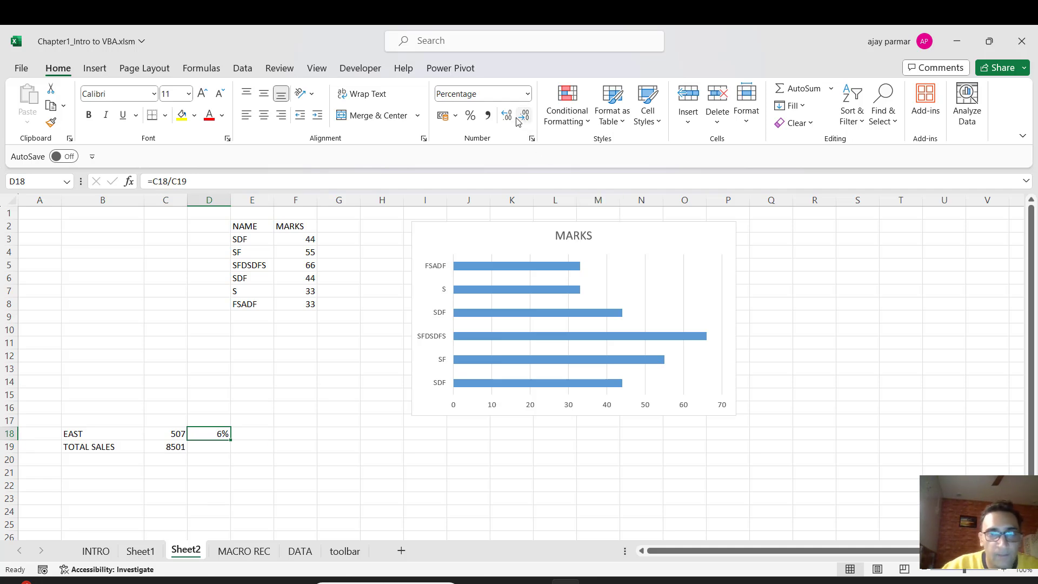
pyautogui.click(509, 119)
pyautogui.click(508, 119)
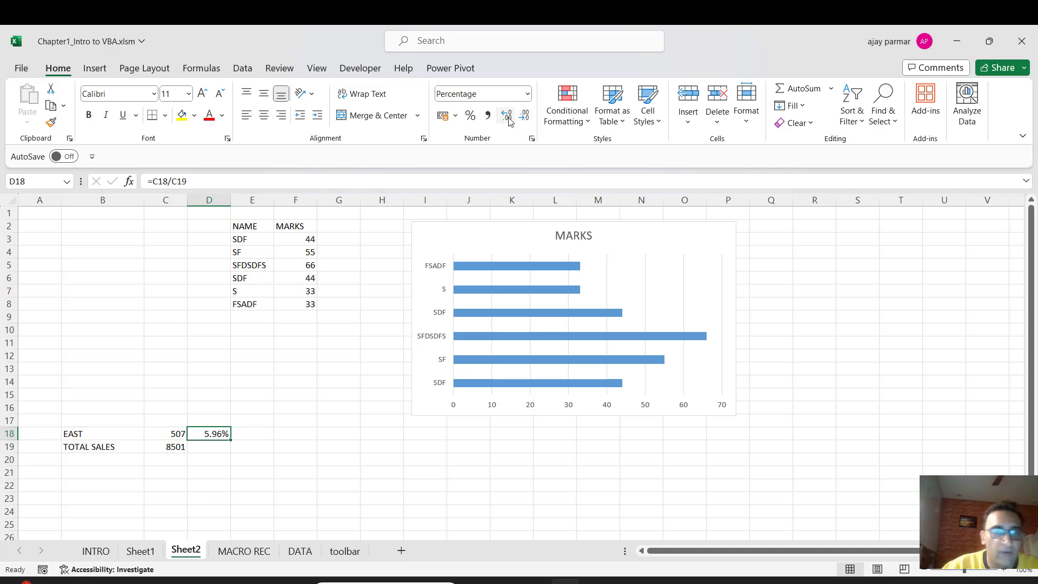
pyautogui.click(160, 434)
pyautogui.press('Right')
pyautogui.click(160, 434)
pyautogui.press('Right')
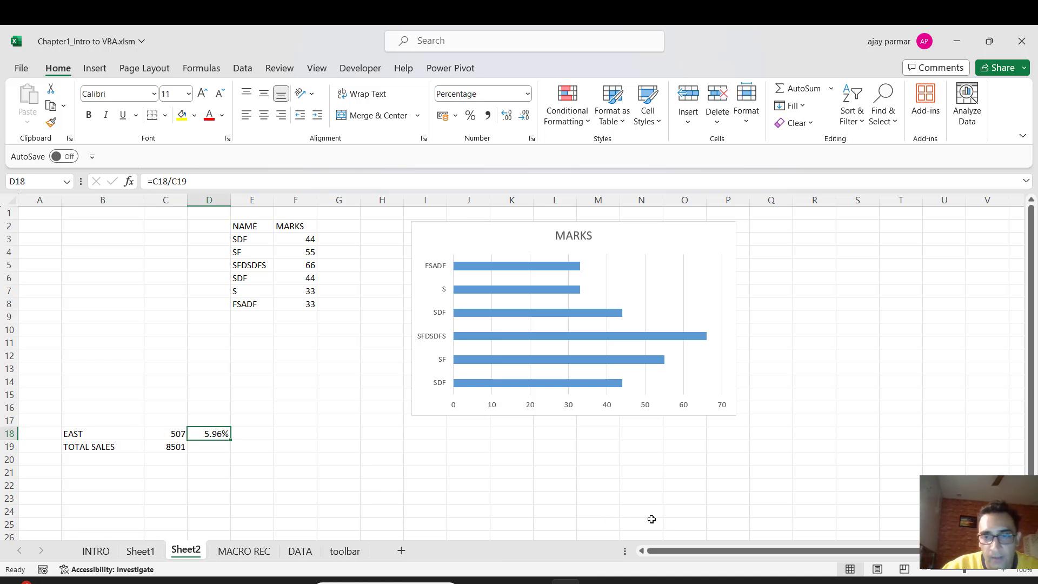
# Switch back to Power BI and add the Category field to the table between Zone and Sum of items Sold
pyautogui.click(684, 533)
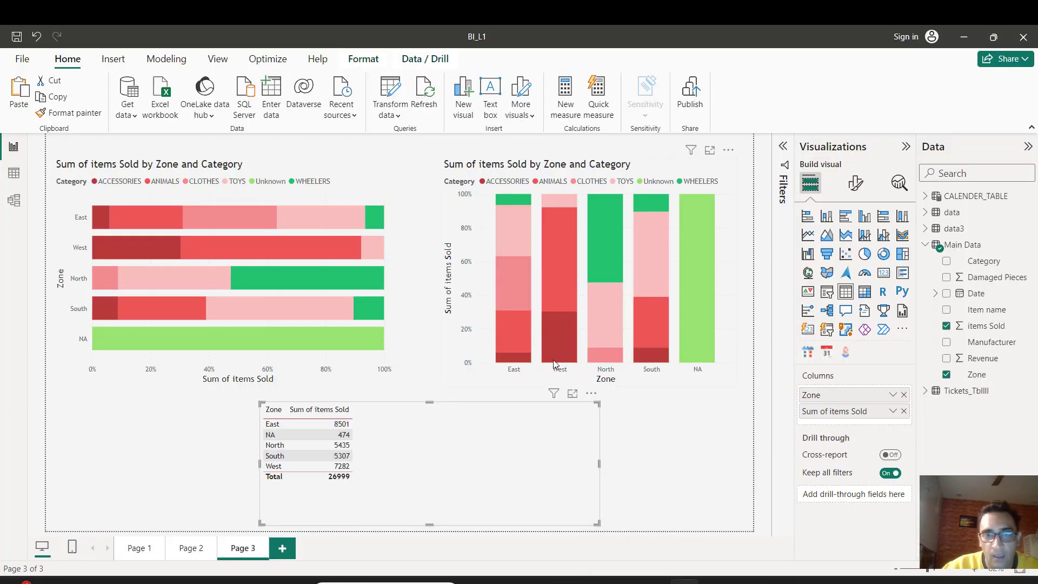
pyautogui.moveTo(524, 363)
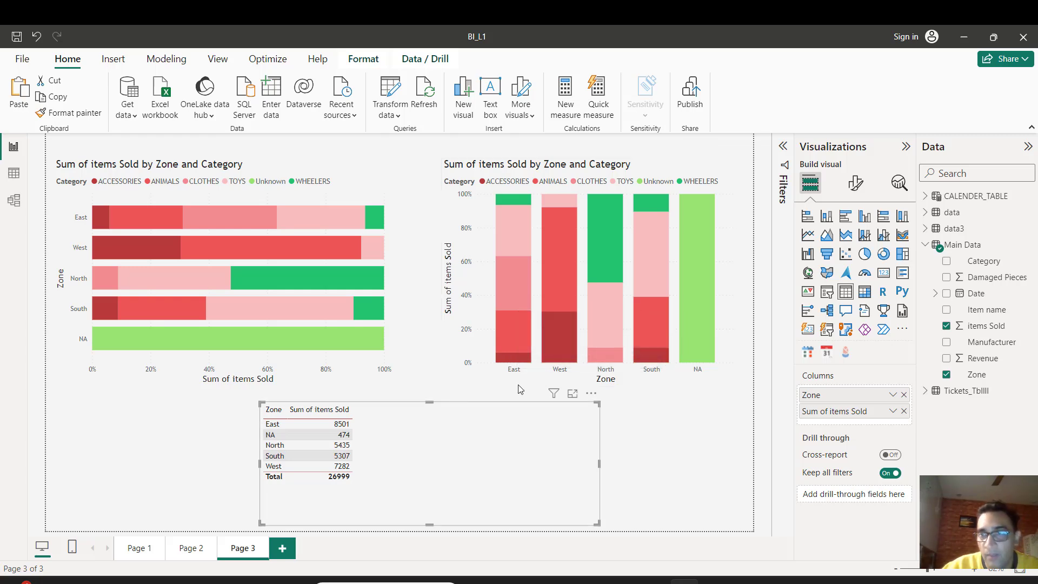
pyautogui.moveTo(984, 261); pyautogui.dragTo(844, 400)
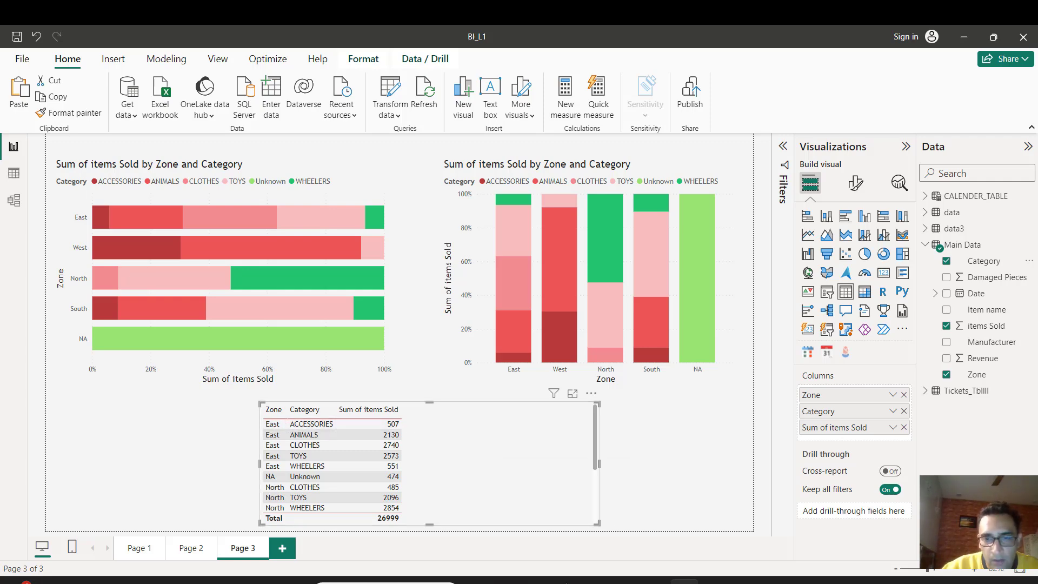
# Switch to Excel, relabel cell B18 as ACCESSORIES, and review the labels and figures in rows 18 and 19
pyautogui.click(565, 579)
pyautogui.click(98, 436)
pyautogui.write('ACCESSORIE')
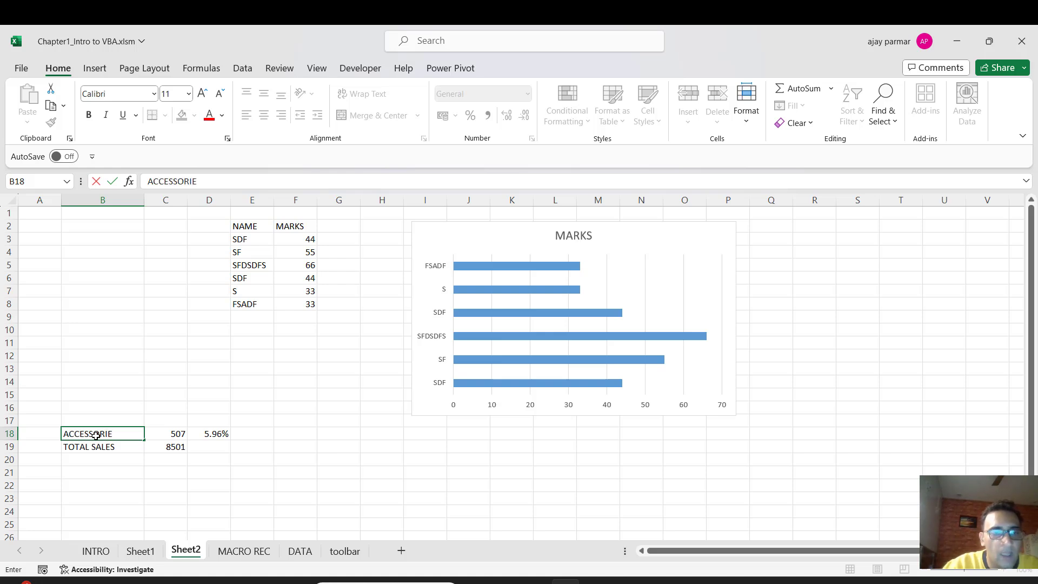
pyautogui.write('S')
pyautogui.press('Return')
pyautogui.press('Up')
pyautogui.press('Right')
pyautogui.press('Down')
pyautogui.press('Left')
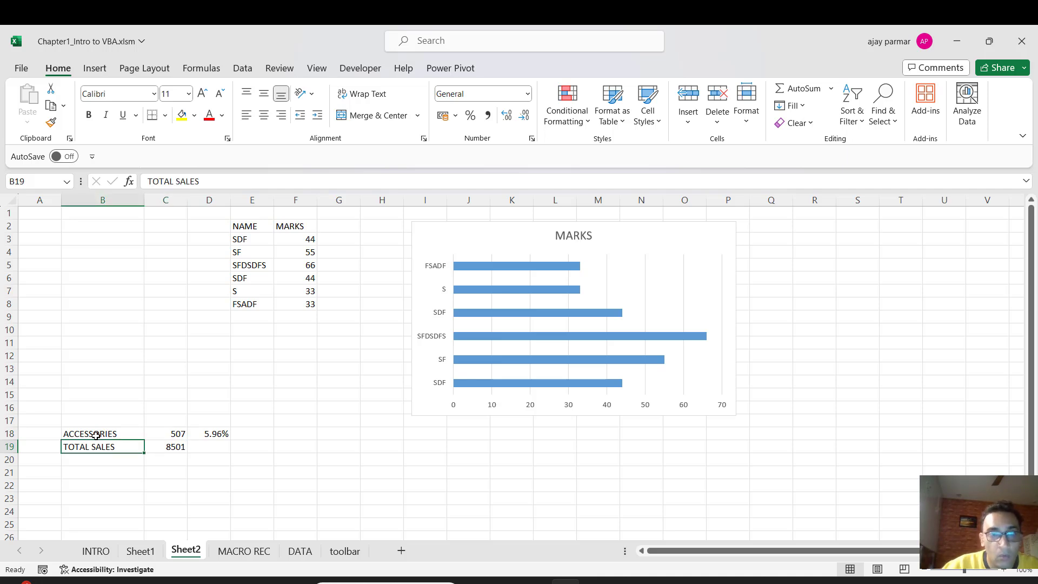
pyautogui.press('Up')
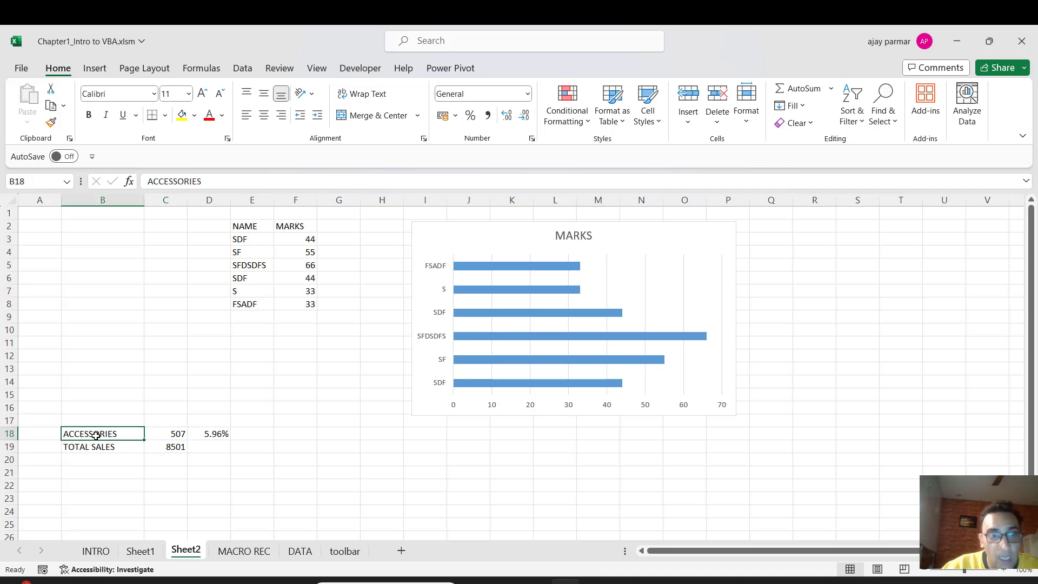
pyautogui.press('Right')
pyautogui.press('Down')
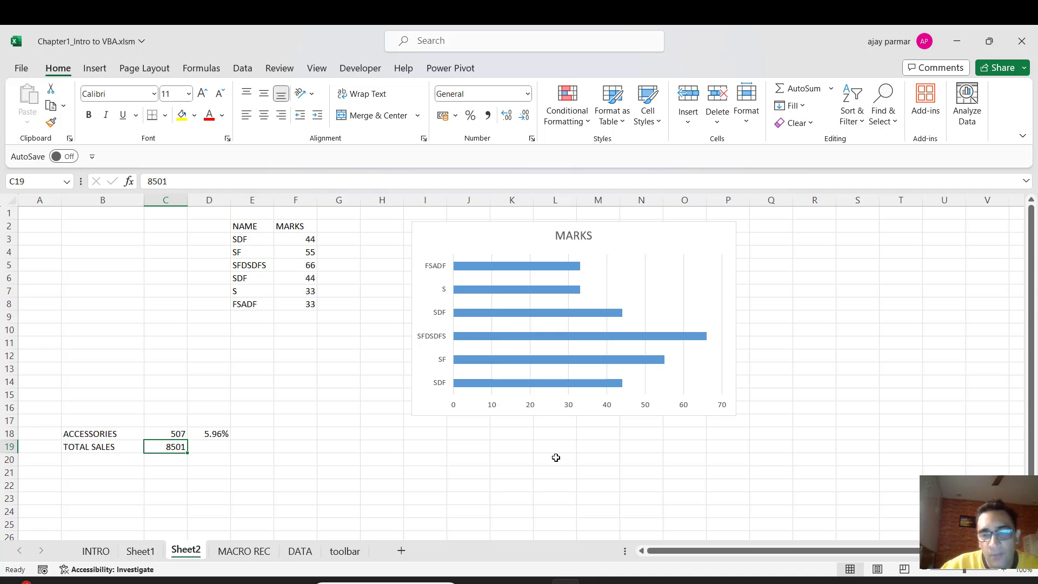
# Switch to Power BI, open the Main Data table, and filter the Zone column to East only
pyautogui.moveTo(683, 581)
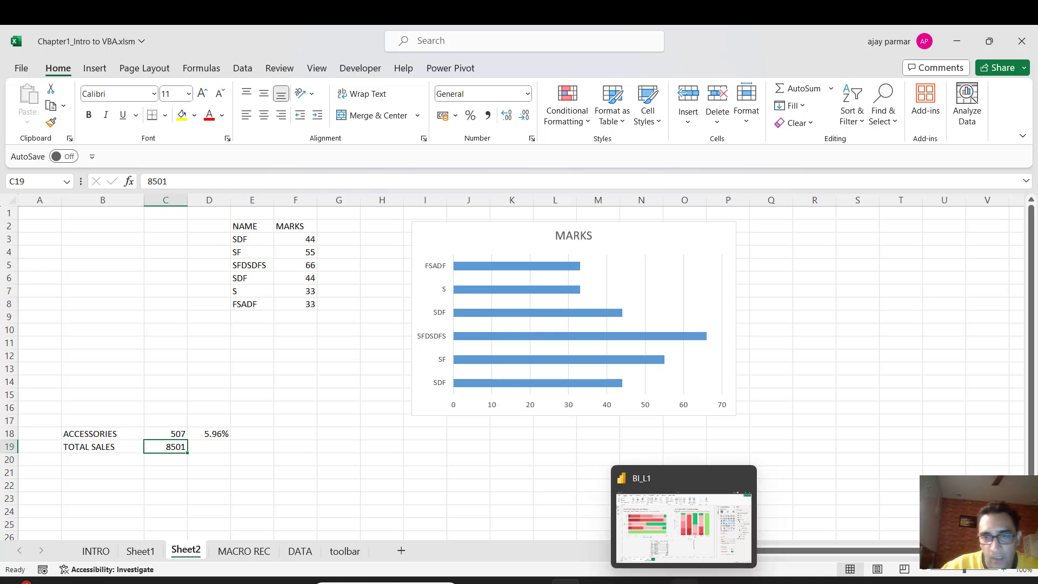
pyautogui.click(671, 551)
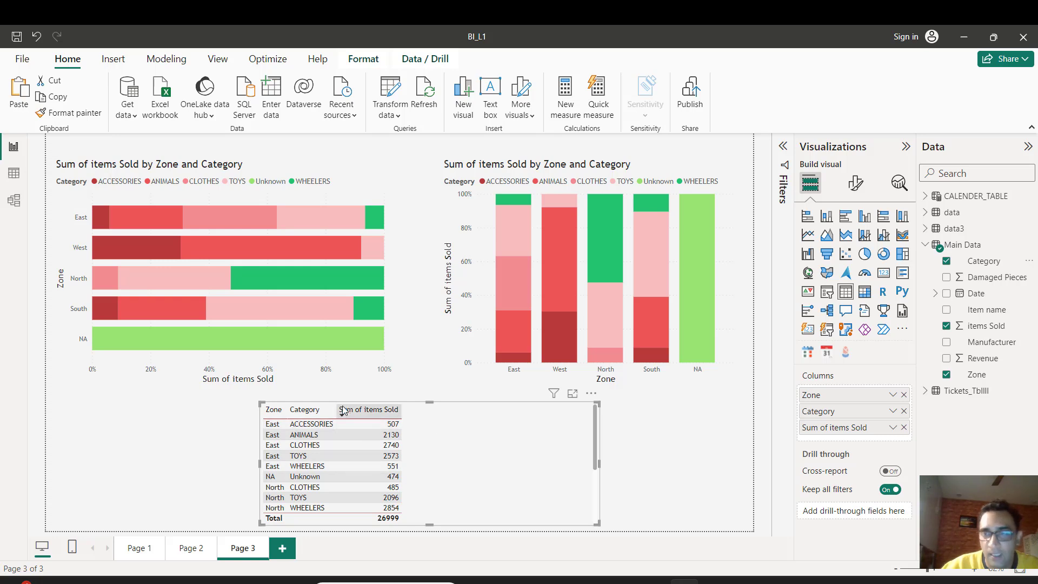
pyautogui.click(14, 173)
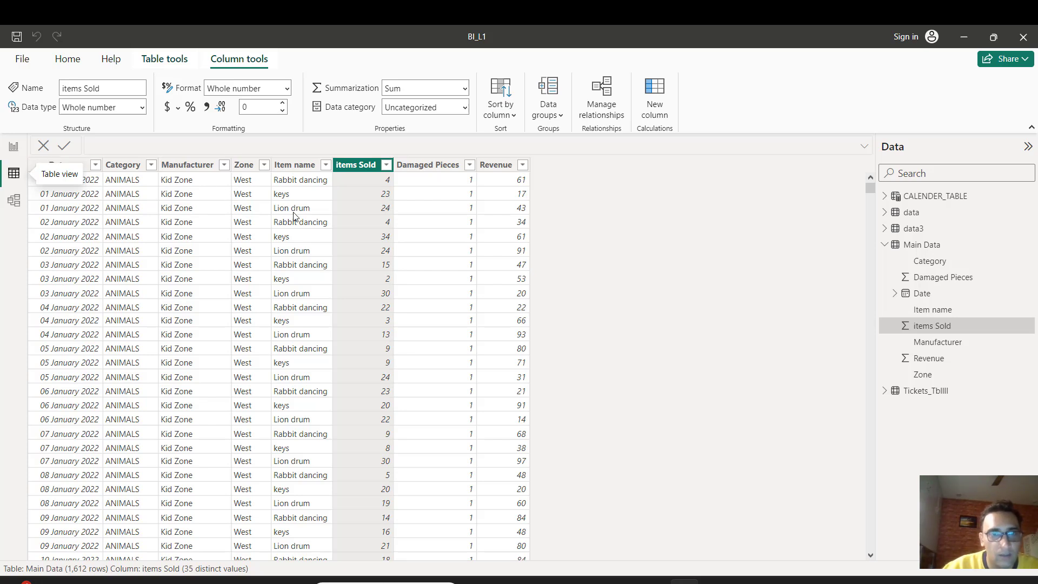
pyautogui.click(250, 165)
pyautogui.click(263, 165)
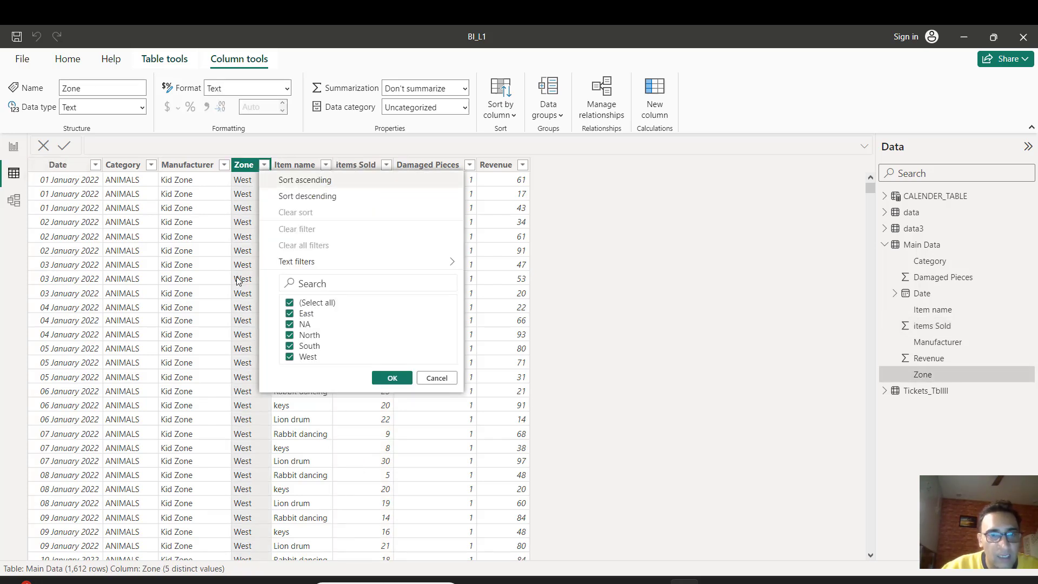
pyautogui.click(290, 303)
pyautogui.click(289, 314)
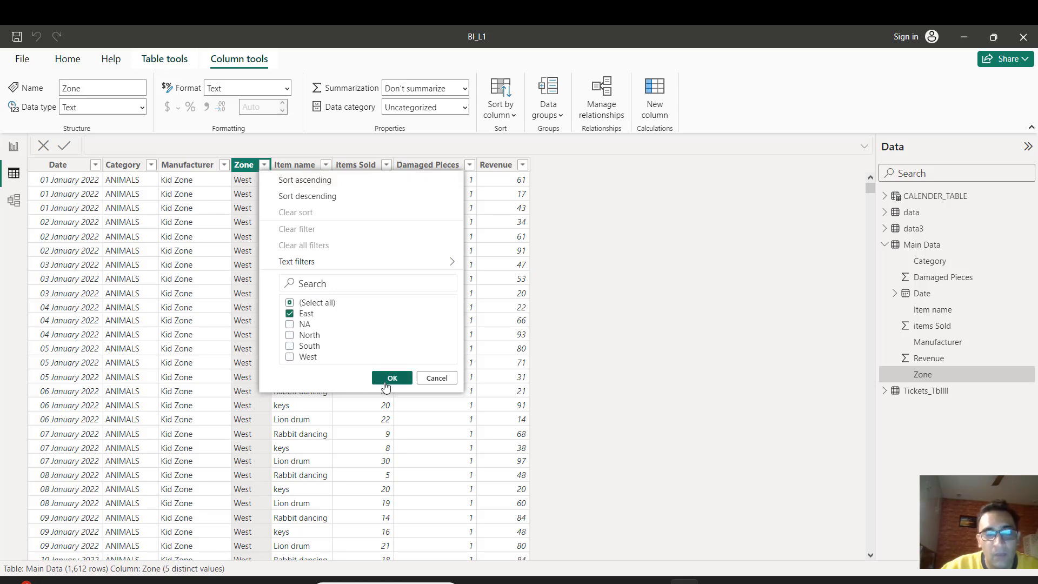
pyautogui.click(392, 378)
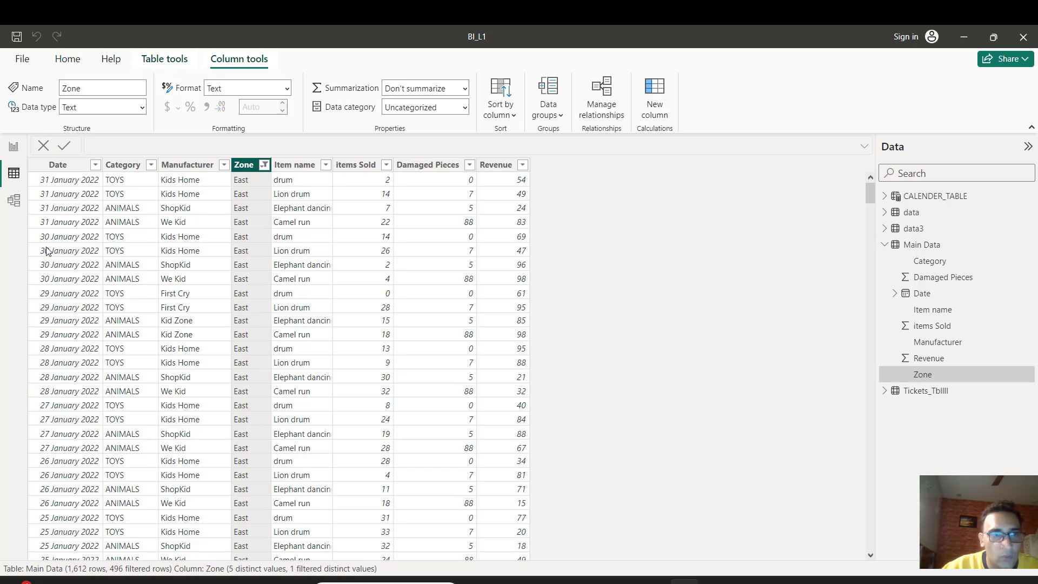
# Filter the Category column of Main Data to ACCESSORIES only
pyautogui.click(13, 146)
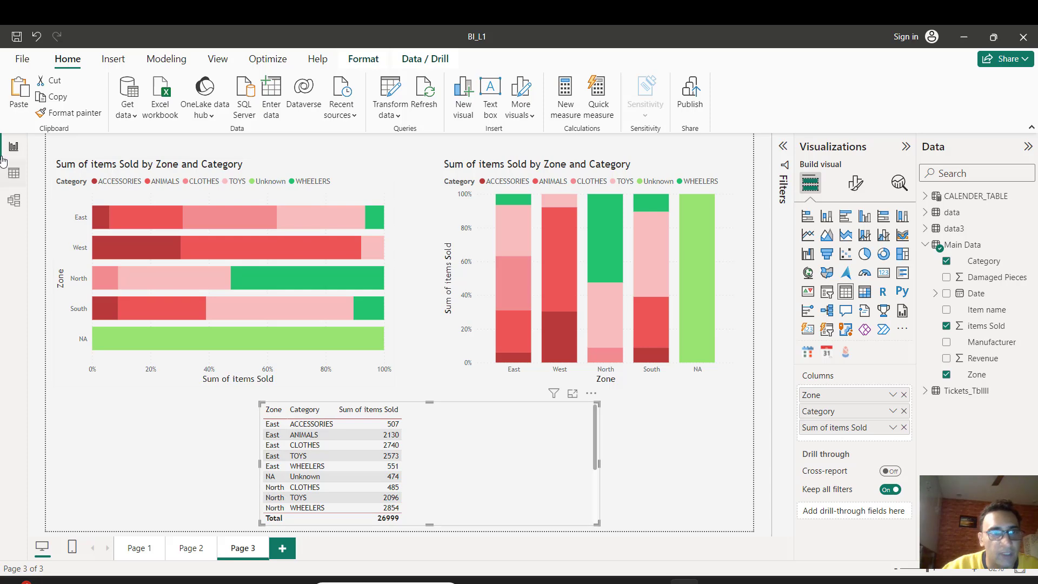
pyautogui.click(14, 173)
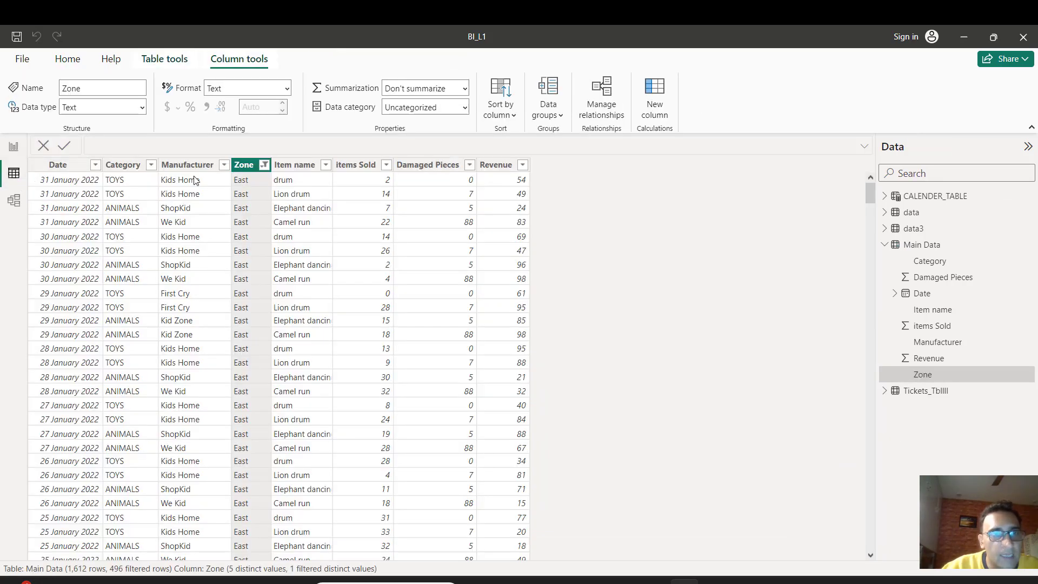
pyautogui.click(152, 164)
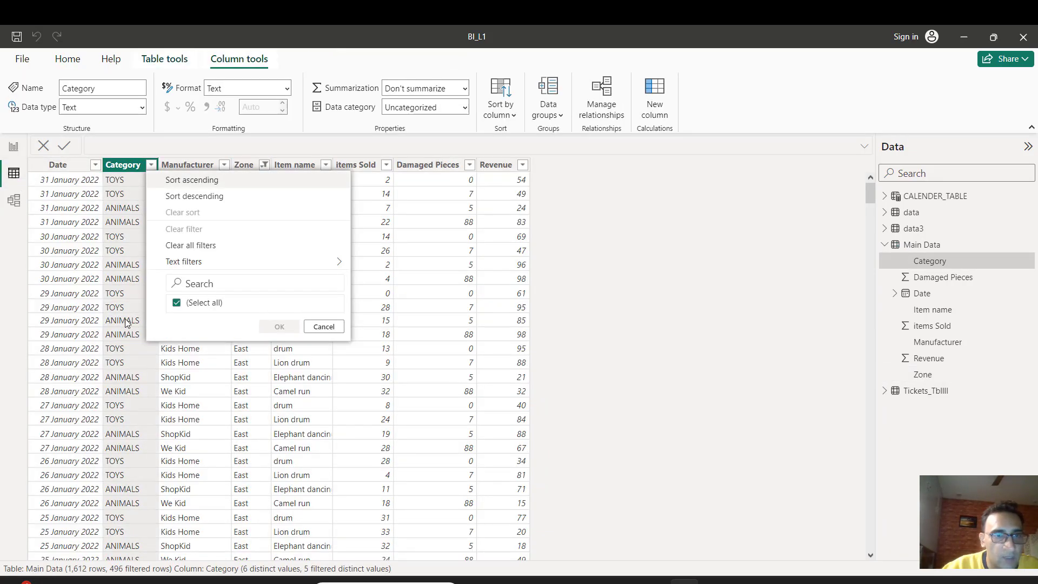
pyautogui.click(176, 302)
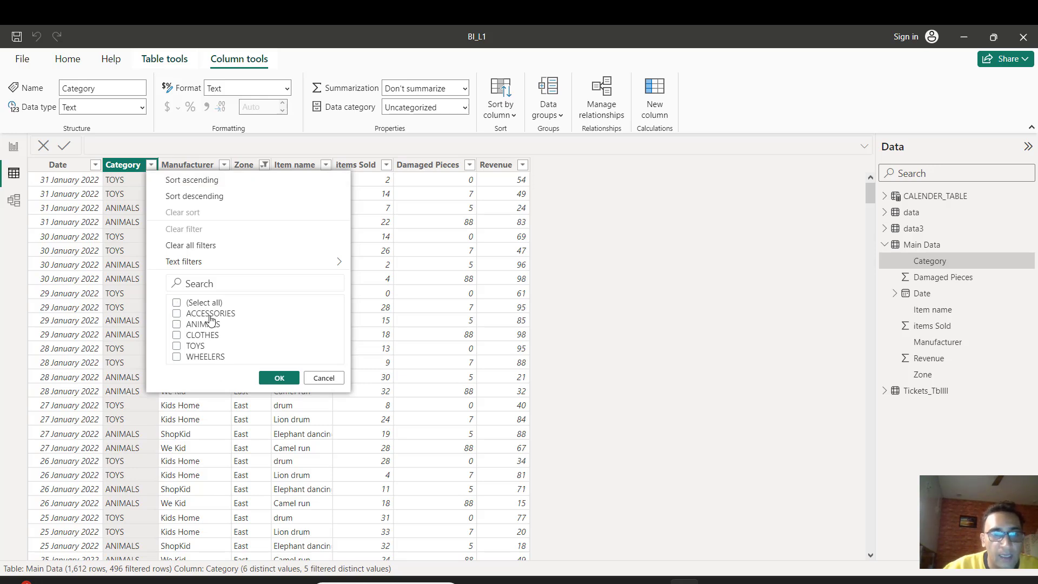
pyautogui.click(176, 314)
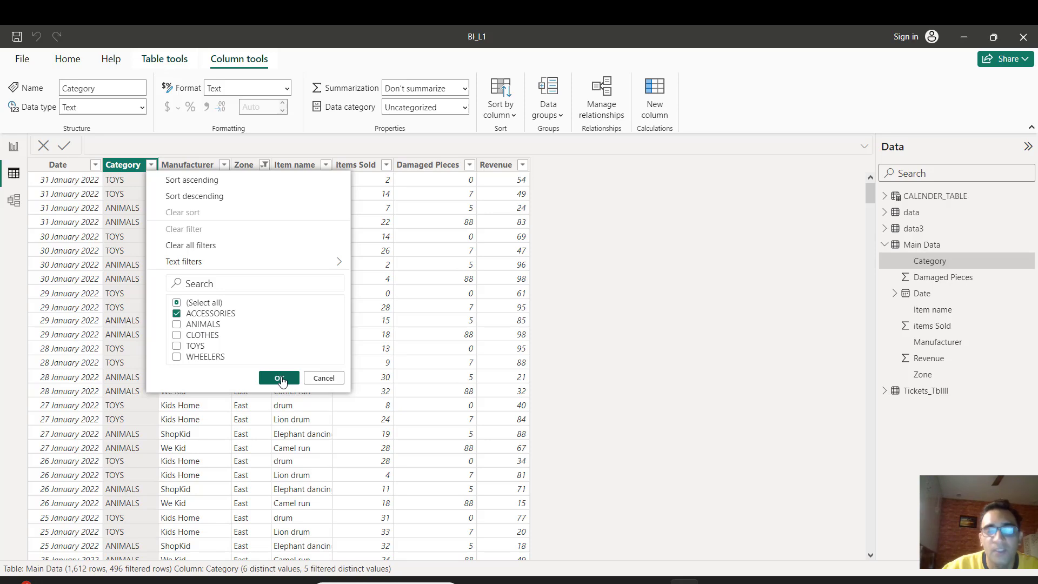
pyautogui.click(279, 377)
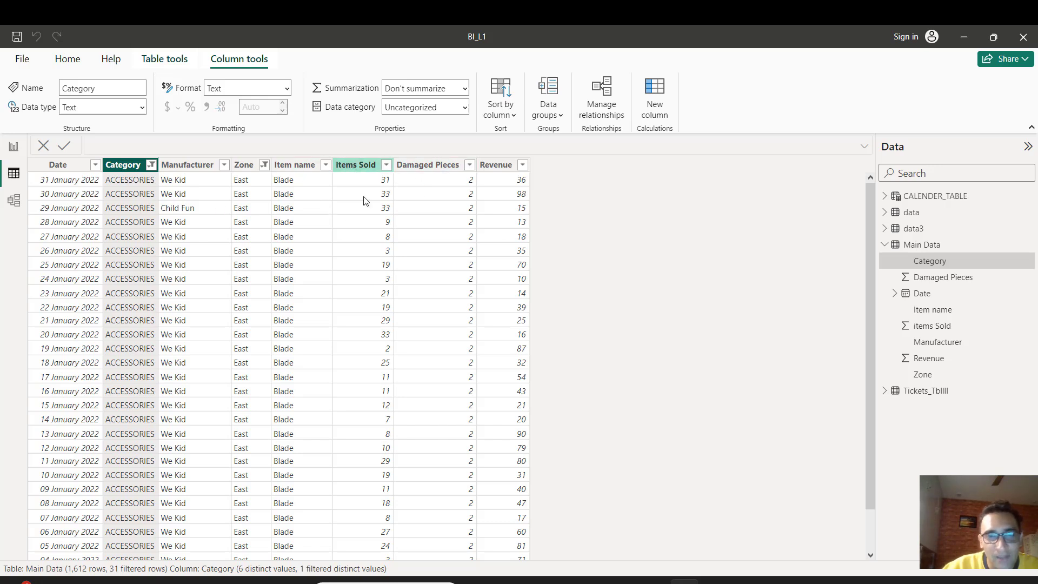
# Clear all filters from the Main Data table
pyautogui.click(152, 166)
pyautogui.moveTo(186, 259)
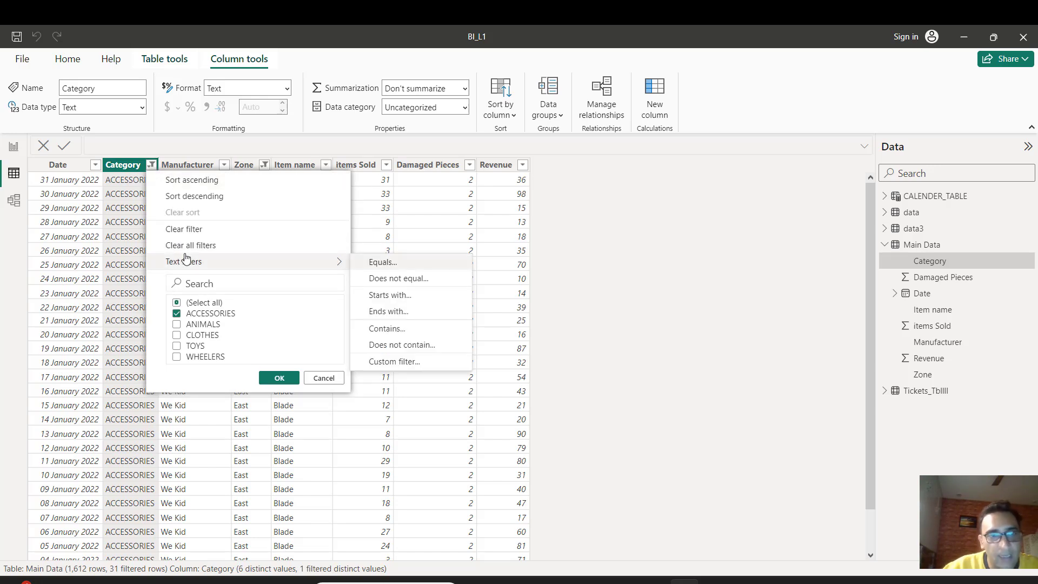
pyautogui.click(207, 246)
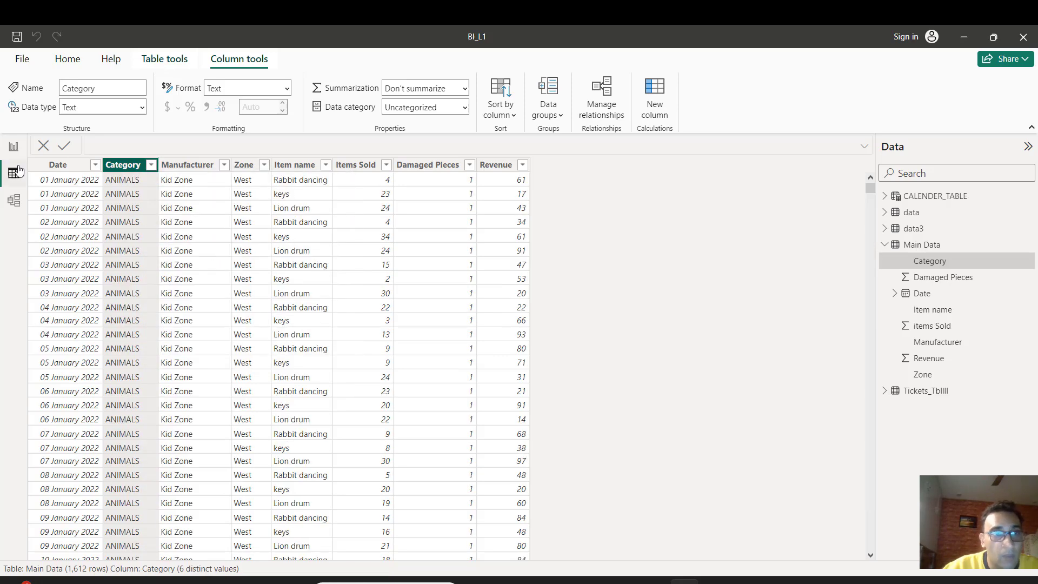
# Return to the report page and examine the ACCESSORIES and ANIMALS segments of the East column in the 100% stacked column chart
pyautogui.click(14, 147)
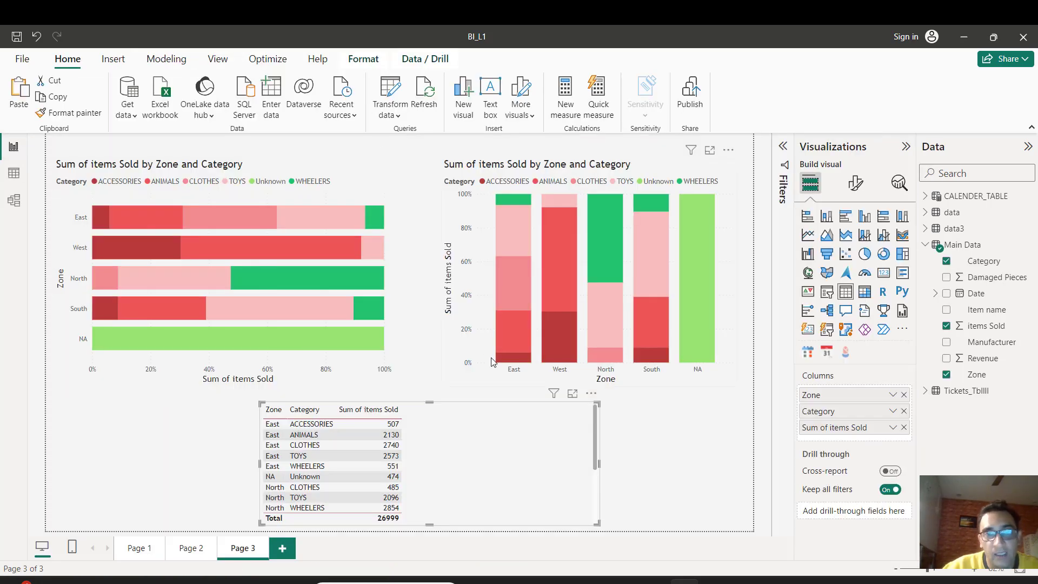
pyautogui.moveTo(506, 366)
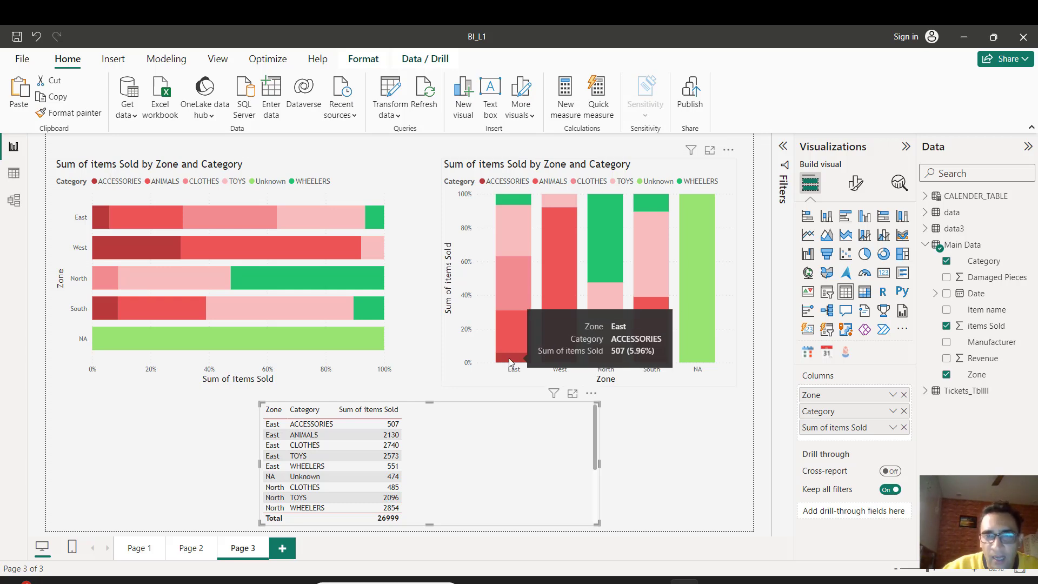
pyautogui.moveTo(508, 339)
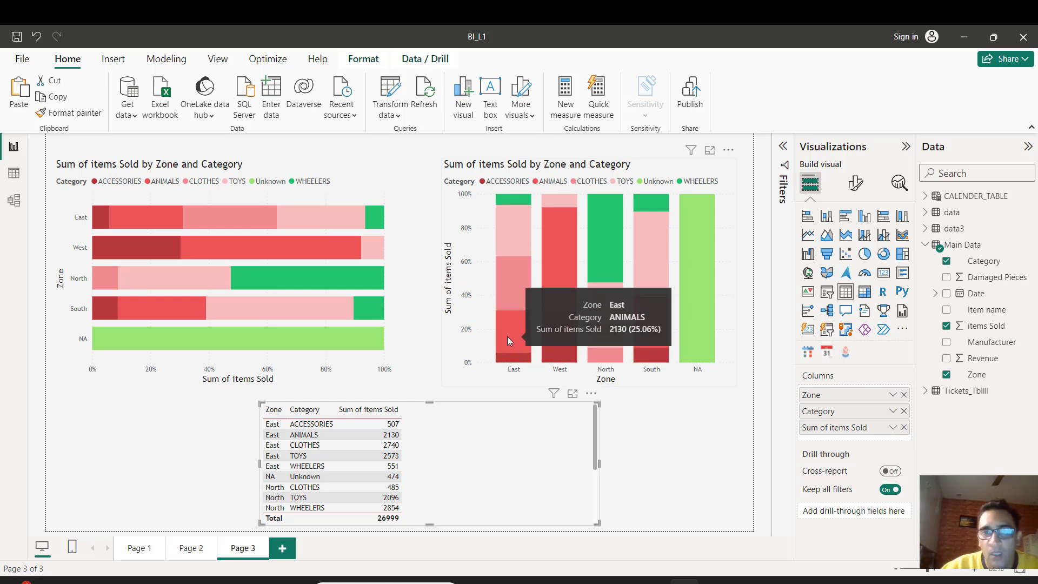